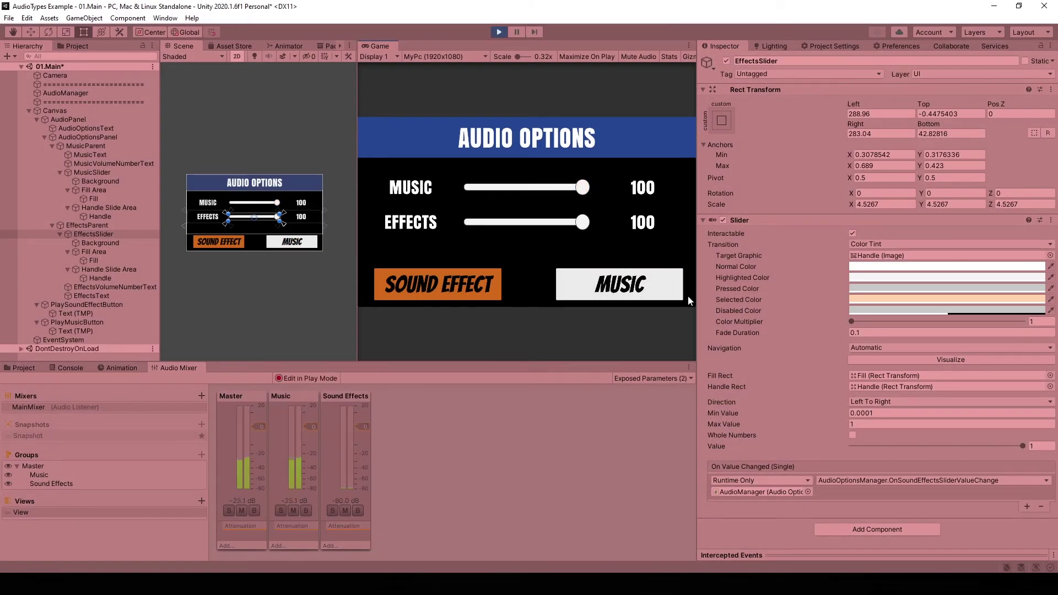
Step: Test the running audio options by lowering the Music slider to 0, playing the sound effect and lowering the Effects slider
{"action": "left_click_drag", "start_coordinate": [583, 187], "coordinate": [468, 188]}
{"action": "left_click", "coordinate": [474, 284]}
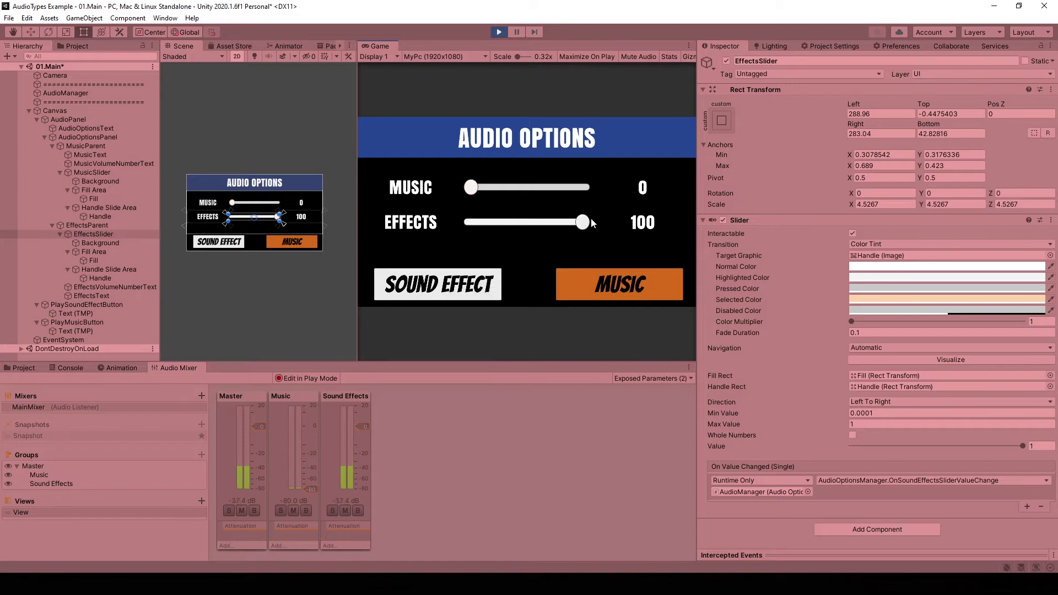
{"action": "left_click_drag", "start_coordinate": [584, 223], "coordinate": [466, 254]}
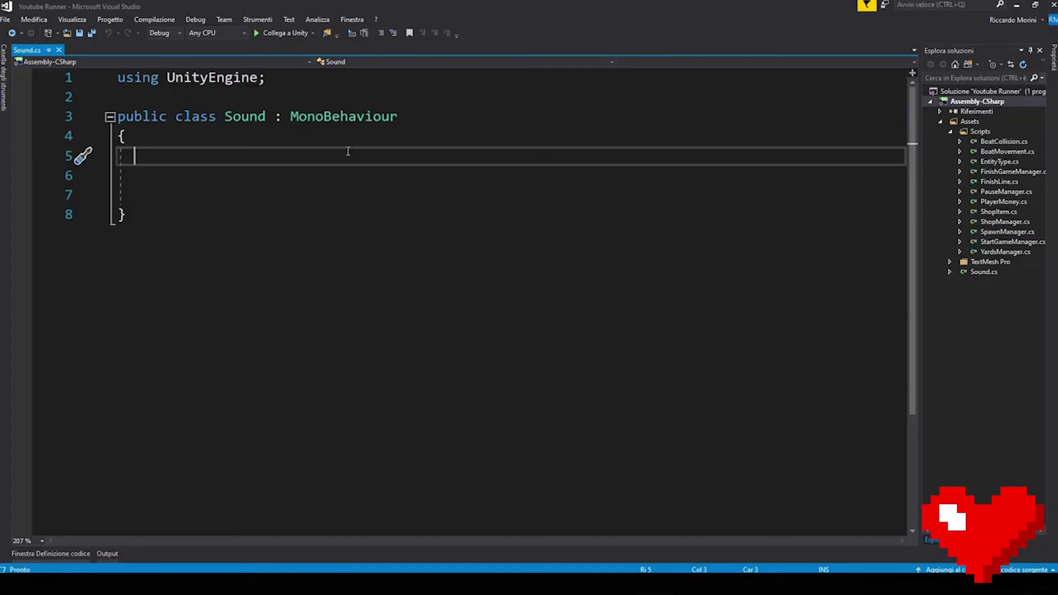
Step: Declare public fields AudioSource source, AudioClip clip and string clipName in the Sound class, and save the script
{"action": "type", "text": "public AudioSource source;"}
{"action": "key", "text": "Return"}
{"action": "type", "text": "public AudioClip clip;"}
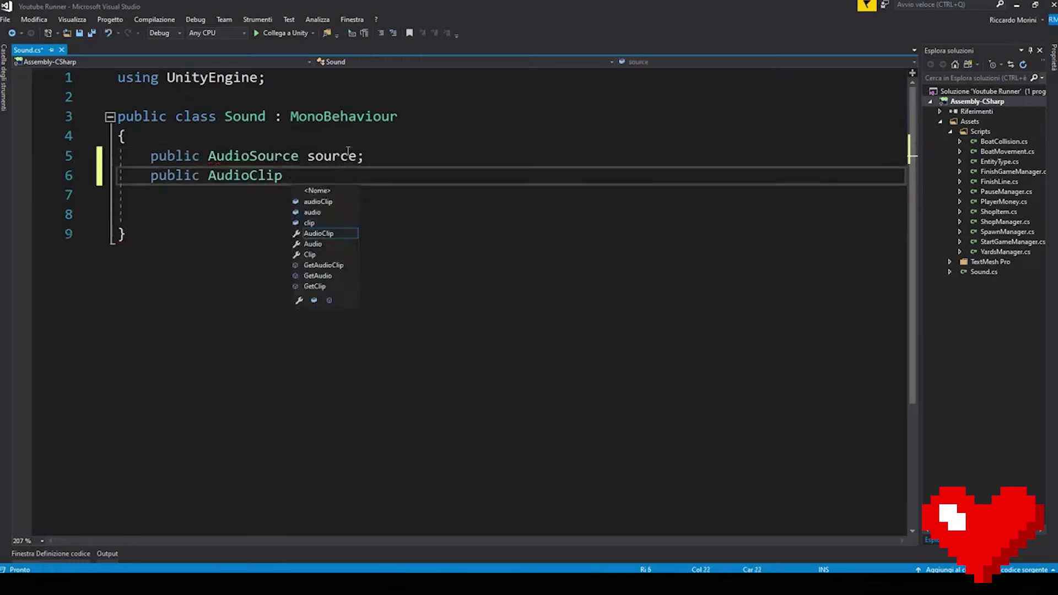
{"action": "key", "text": "Return"}
{"action": "type", "text": "public string clipName;"}
{"action": "key", "text": "Delete"}
{"action": "key", "text": "Delete"}
{"action": "key", "text": "ctrl+s"}
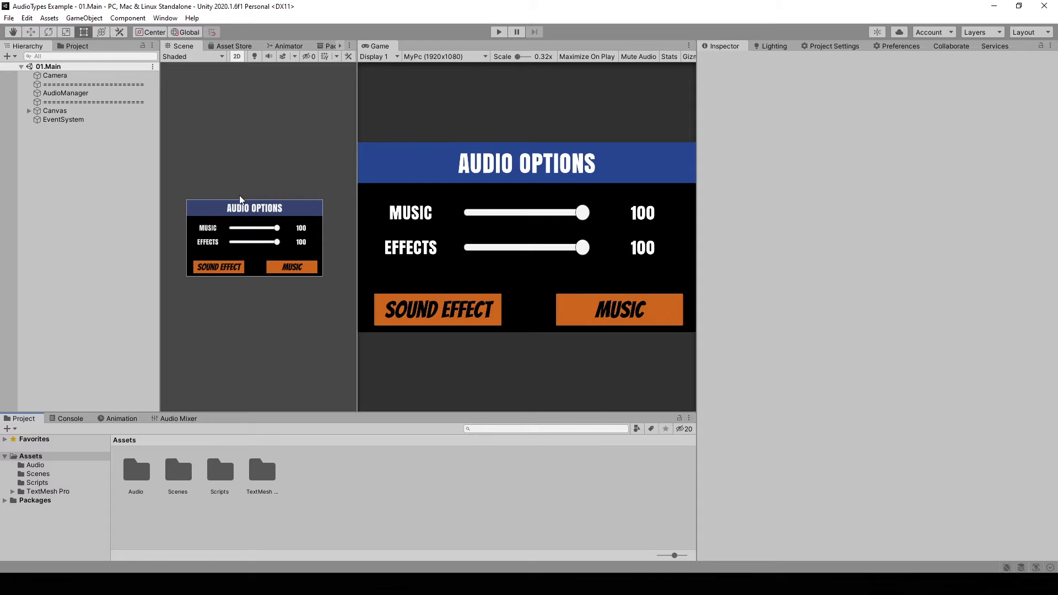
Step: Examine the AudioManager's sound entries and the Canvas hierarchy with its volume rows, Sound Effect button and Music button
{"action": "left_click", "coordinate": [128, 92]}
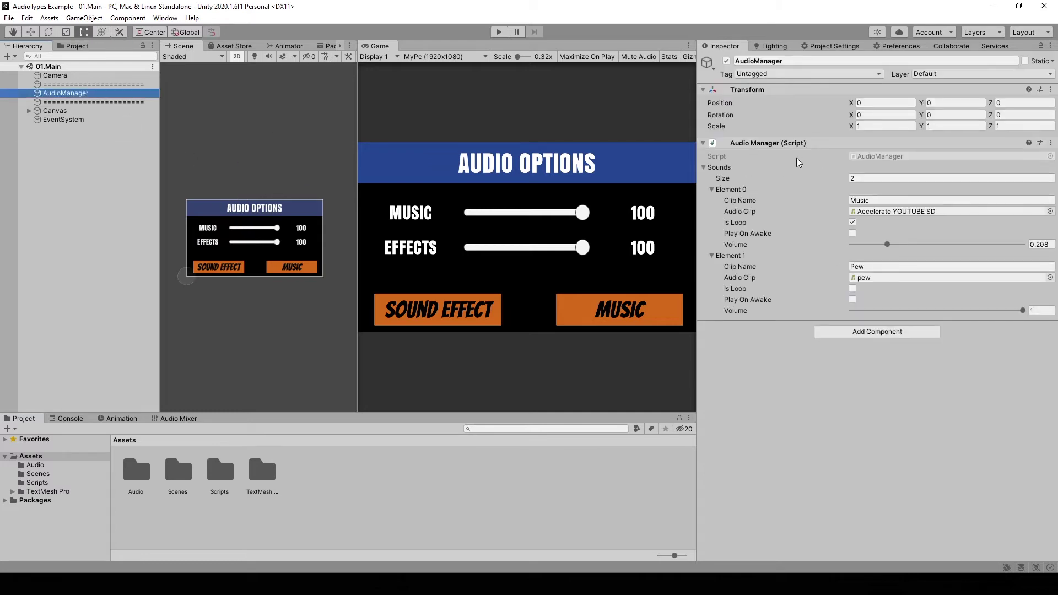
{"action": "left_click", "coordinate": [142, 247]}
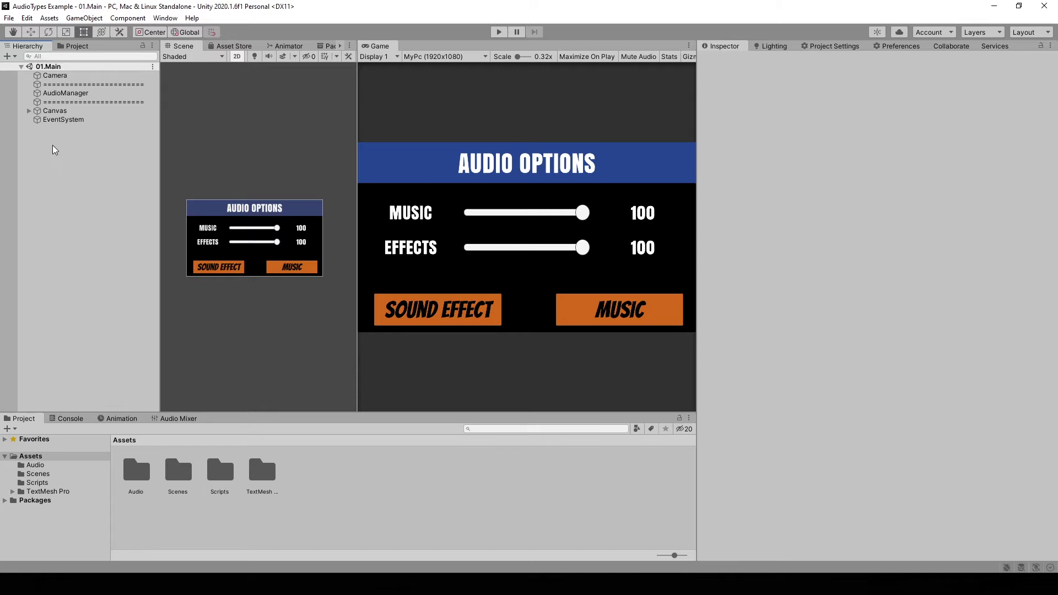
{"action": "left_click", "coordinate": [29, 111], "text": "alt"}
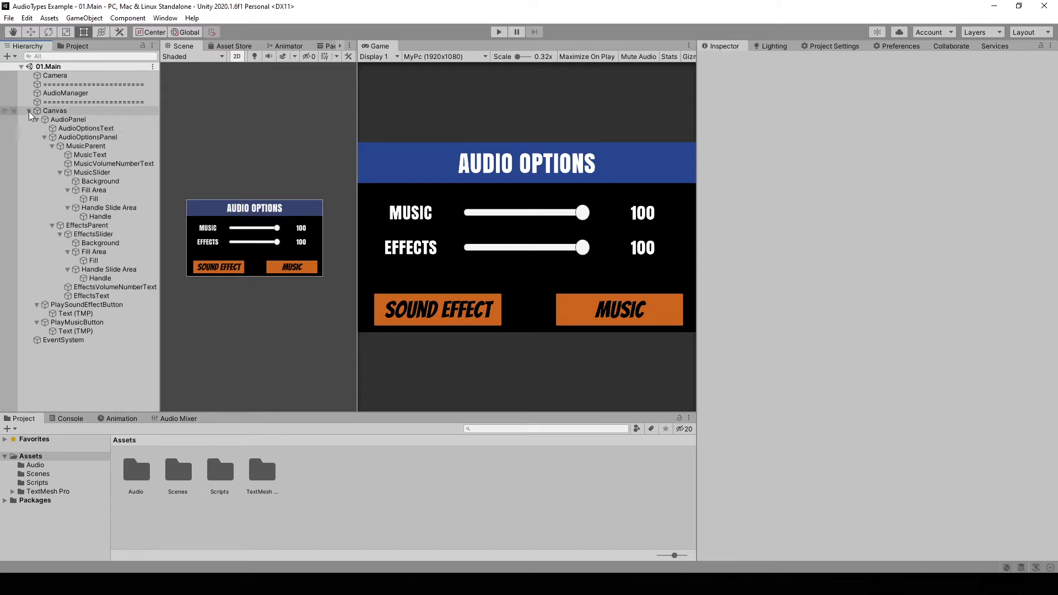
{"action": "left_click", "coordinate": [51, 146]}
{"action": "left_click", "coordinate": [52, 155]}
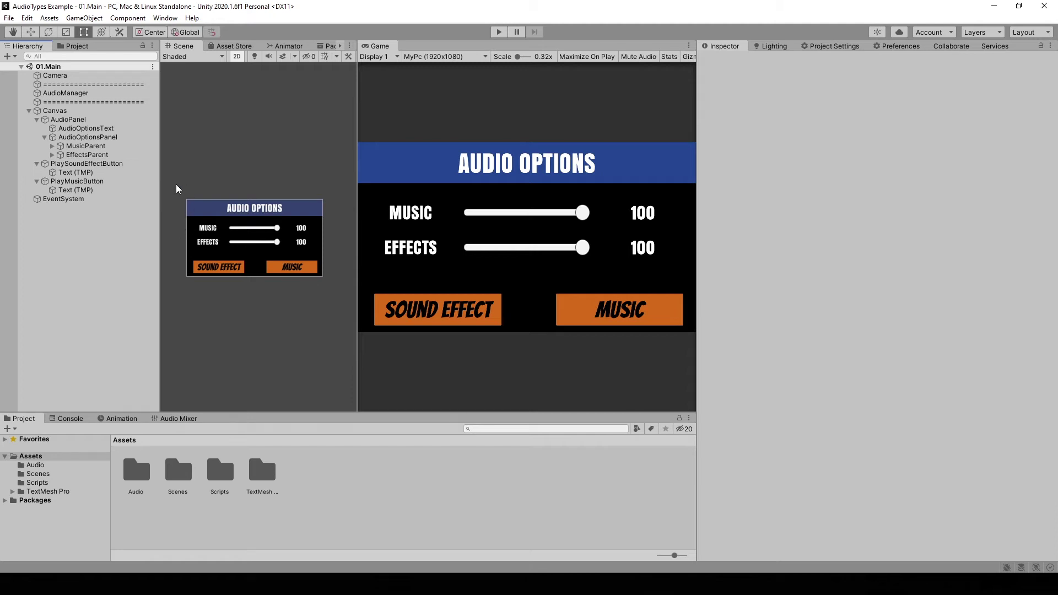
{"action": "left_click_drag", "start_coordinate": [177, 186], "coordinate": [345, 258]}
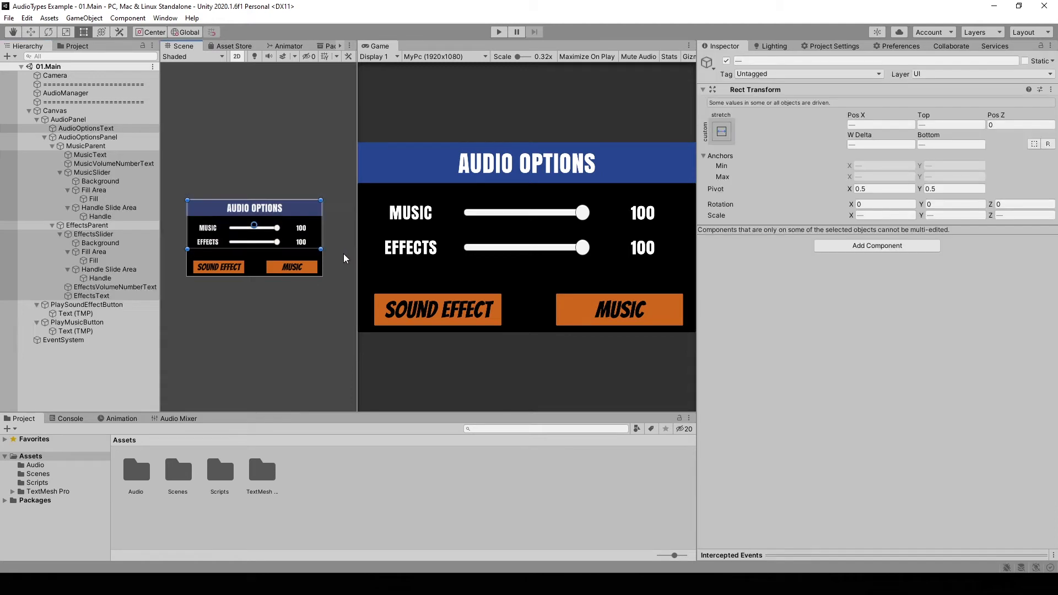
{"action": "left_click", "coordinate": [346, 256]}
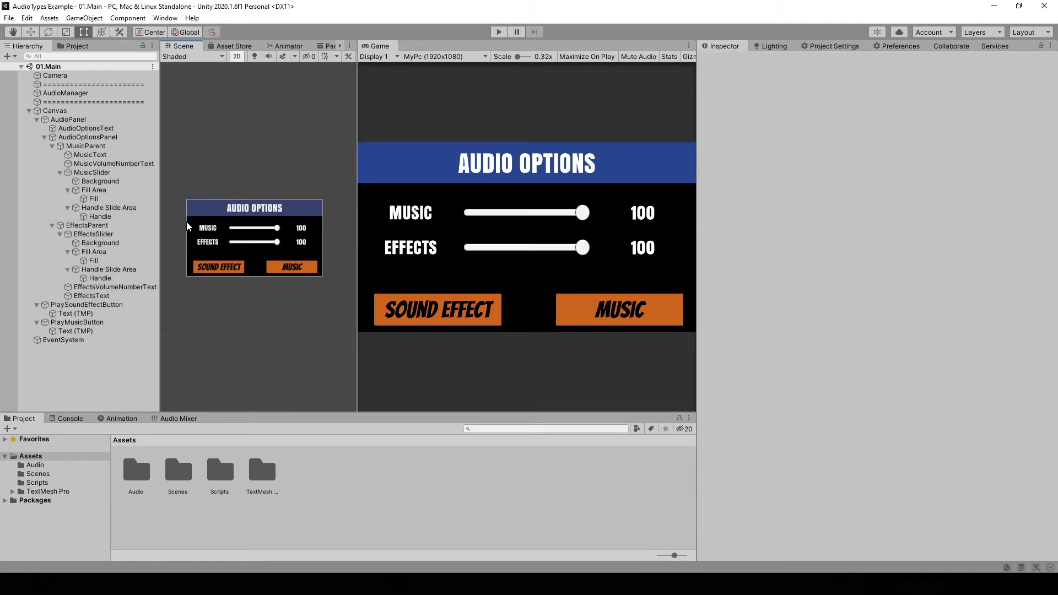
{"action": "left_click", "coordinate": [200, 269]}
{"action": "left_click", "coordinate": [301, 270]}
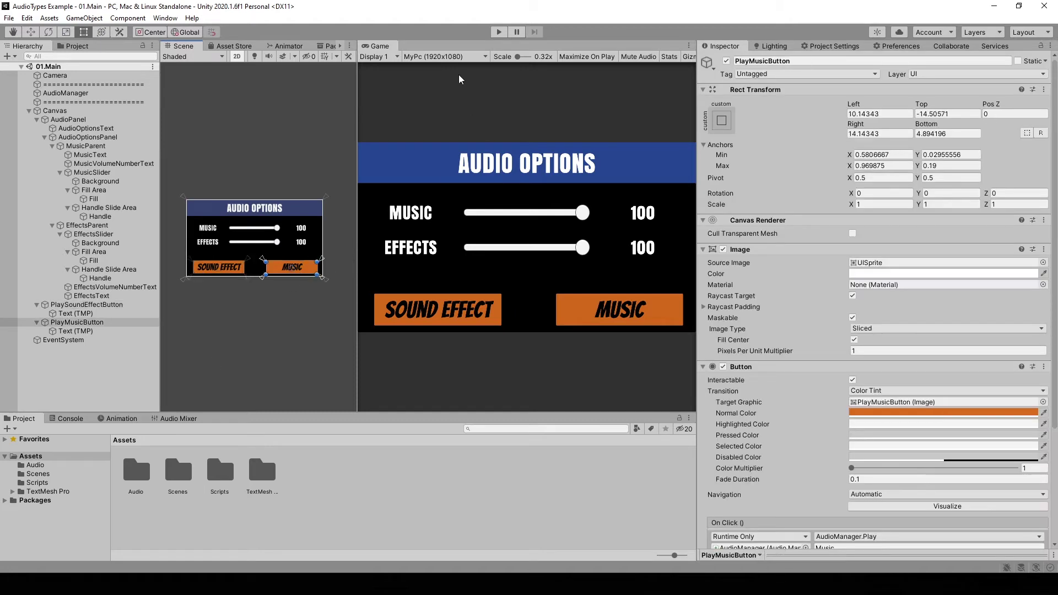
Step: Play-test the scene by lowering both volume sliders to minimum and triggering the sound effect and music, and stop play mode
{"action": "left_click", "coordinate": [499, 32]}
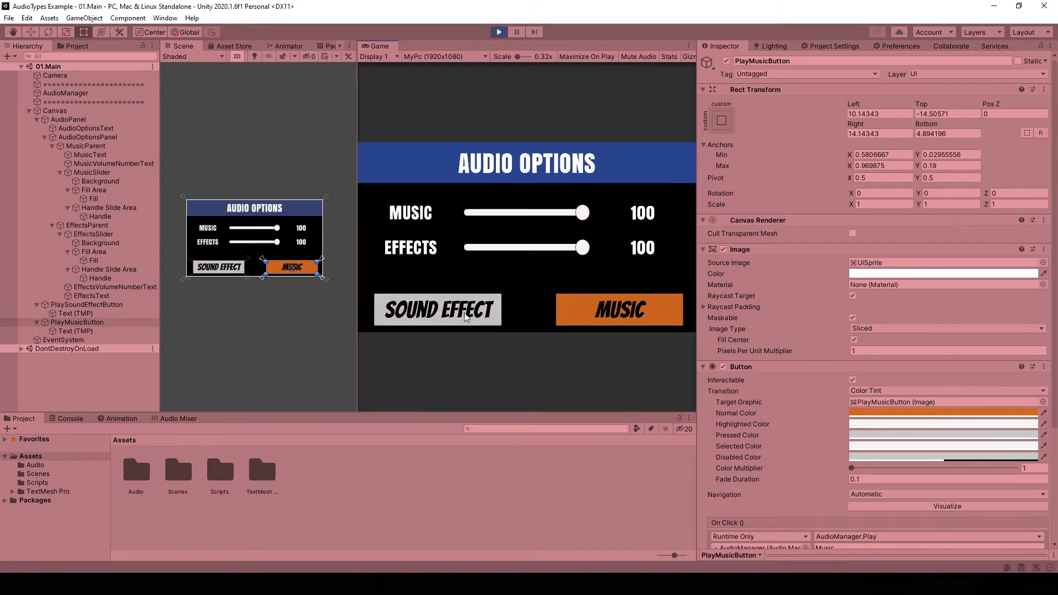
{"action": "left_click_drag", "start_coordinate": [585, 214], "coordinate": [463, 215]}
{"action": "left_click_drag", "start_coordinate": [535, 252], "coordinate": [342, 256]}
{"action": "left_click", "coordinate": [438, 310]}
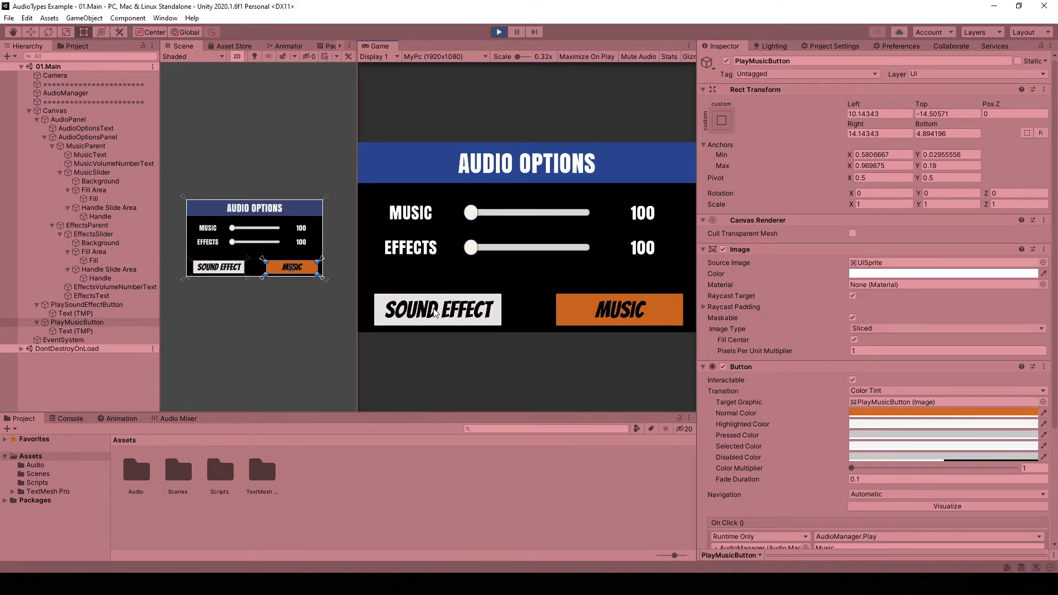
{"action": "left_click", "coordinate": [612, 311]}
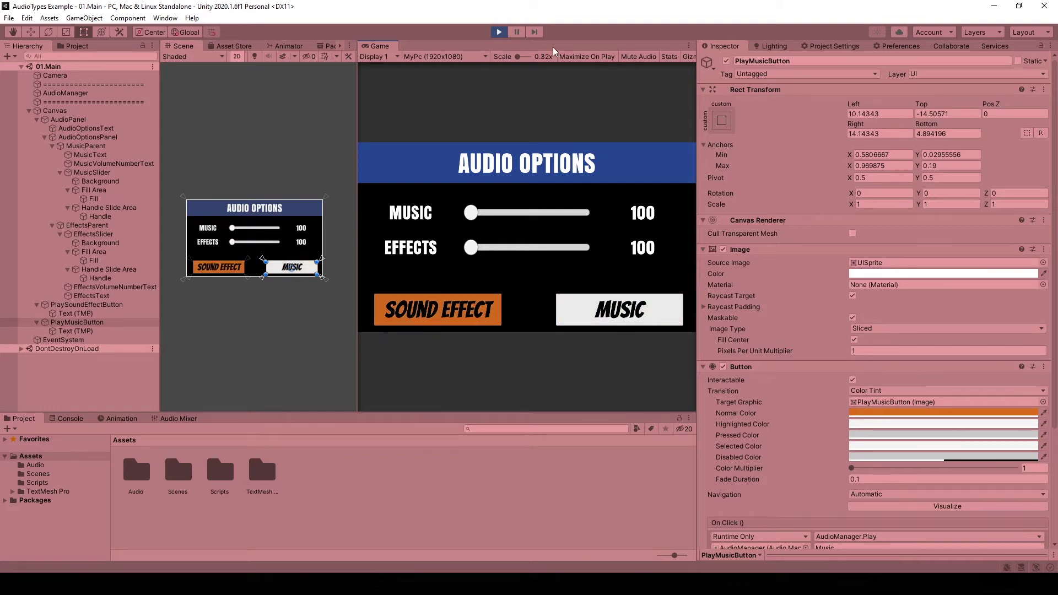
{"action": "left_click", "coordinate": [499, 32]}
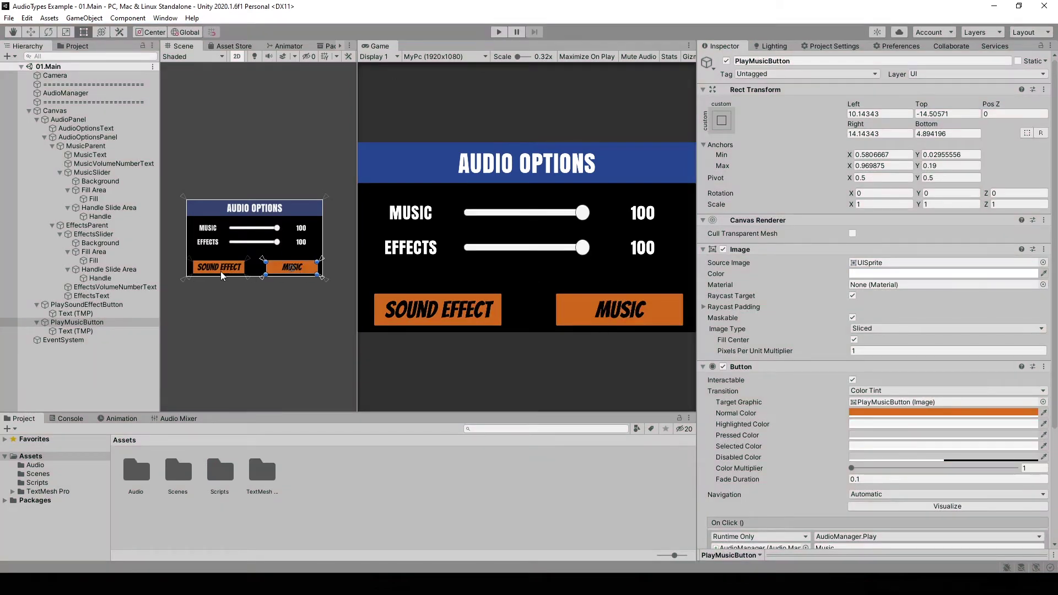
Step: Check the Music button's On Click event and open the AudioManager object's script in Visual Studio
{"action": "scroll", "coordinate": [850, 435], "scroll_direction": "down", "scroll_amount": 5}
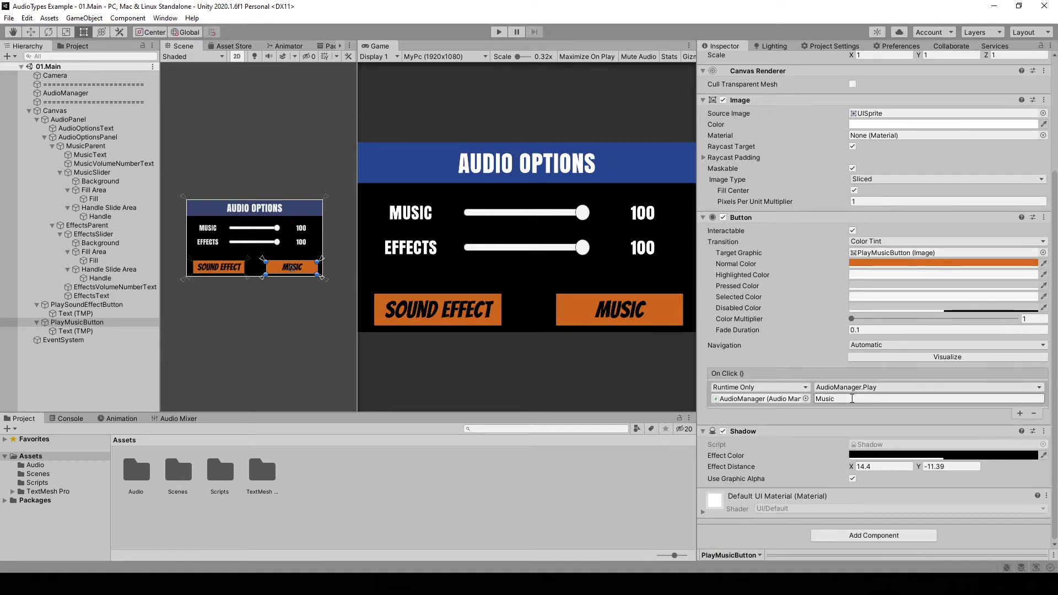
{"action": "left_click", "coordinate": [138, 94]}
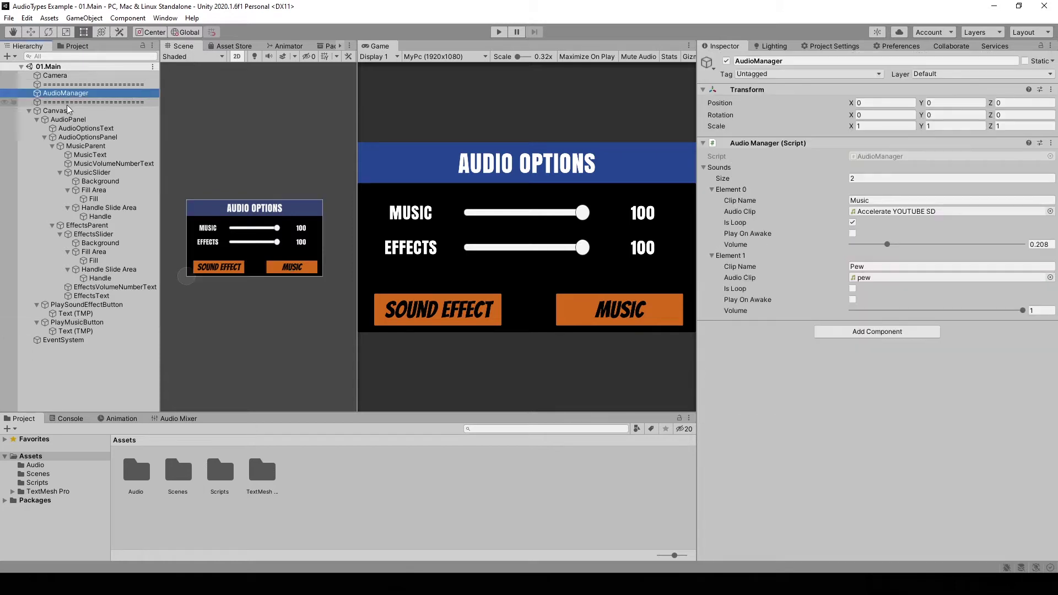
{"action": "left_click", "coordinate": [29, 111]}
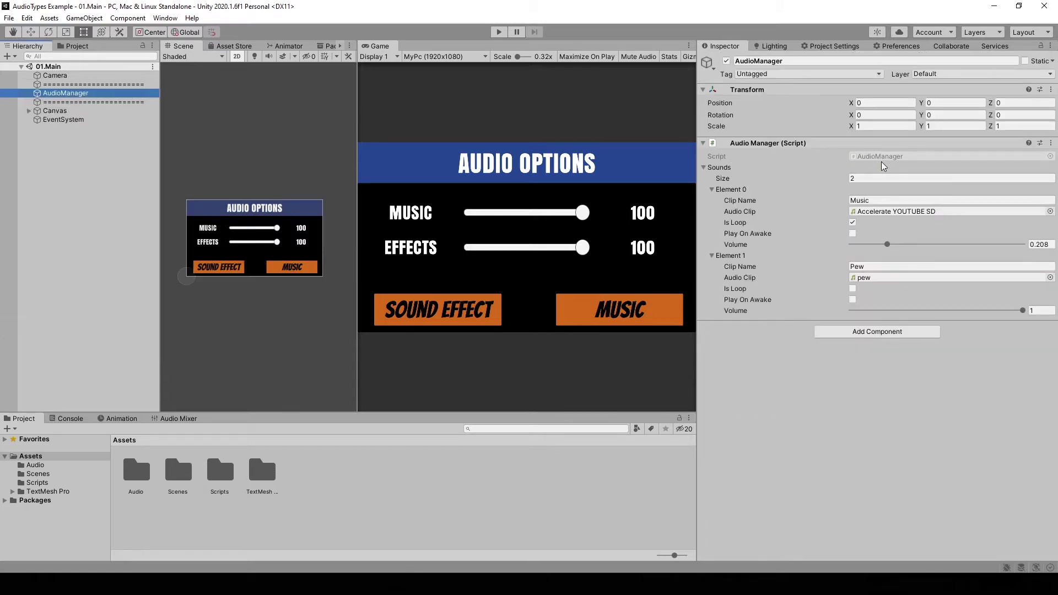
{"action": "double_click", "coordinate": [871, 158]}
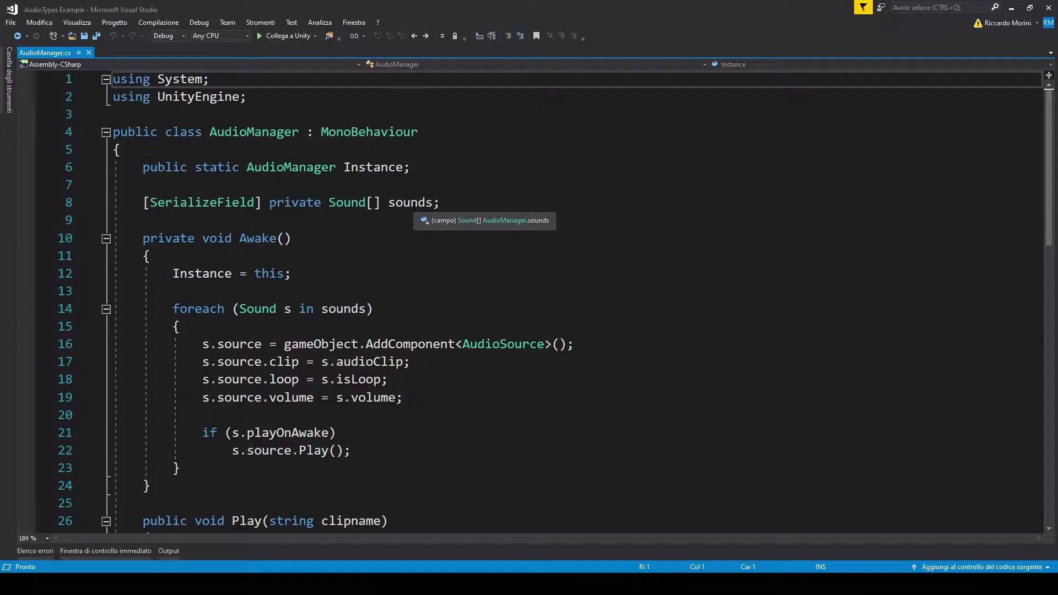
Step: Go to the Sound class definition, keep its file open and examine its source, audioClip and clipName fields
{"action": "left_click", "coordinate": [353, 203], "text": "ctrl"}
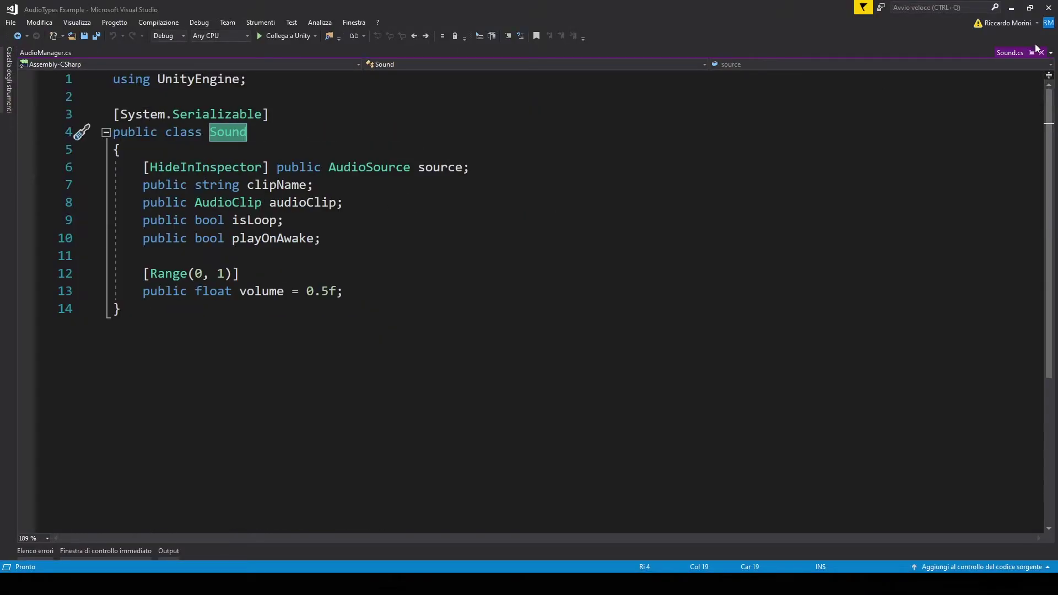
{"action": "left_click", "coordinate": [1031, 52]}
{"action": "left_click", "coordinate": [322, 149]}
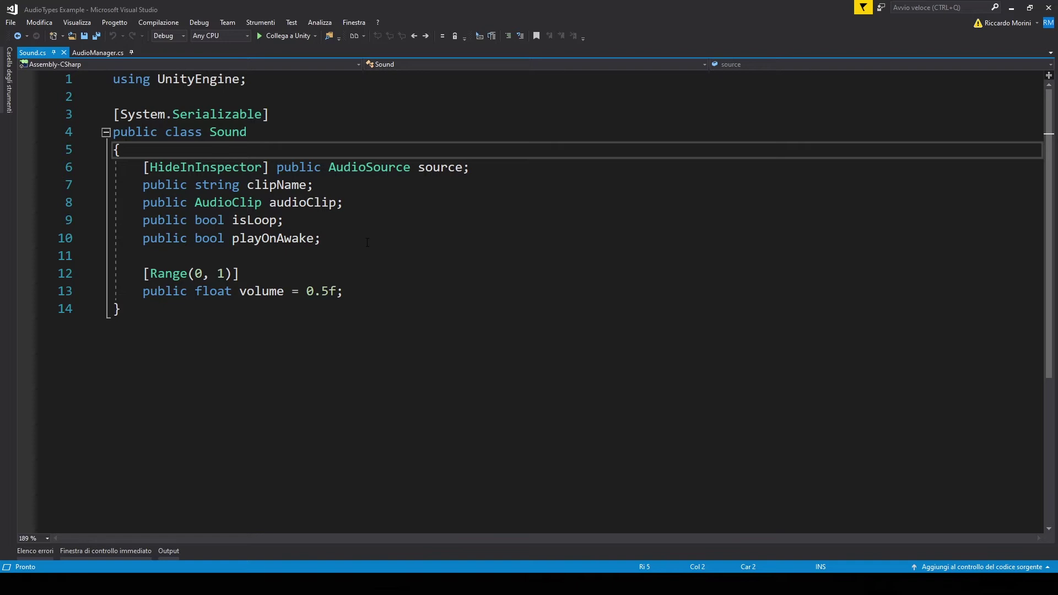
{"action": "left_click", "coordinate": [441, 170]}
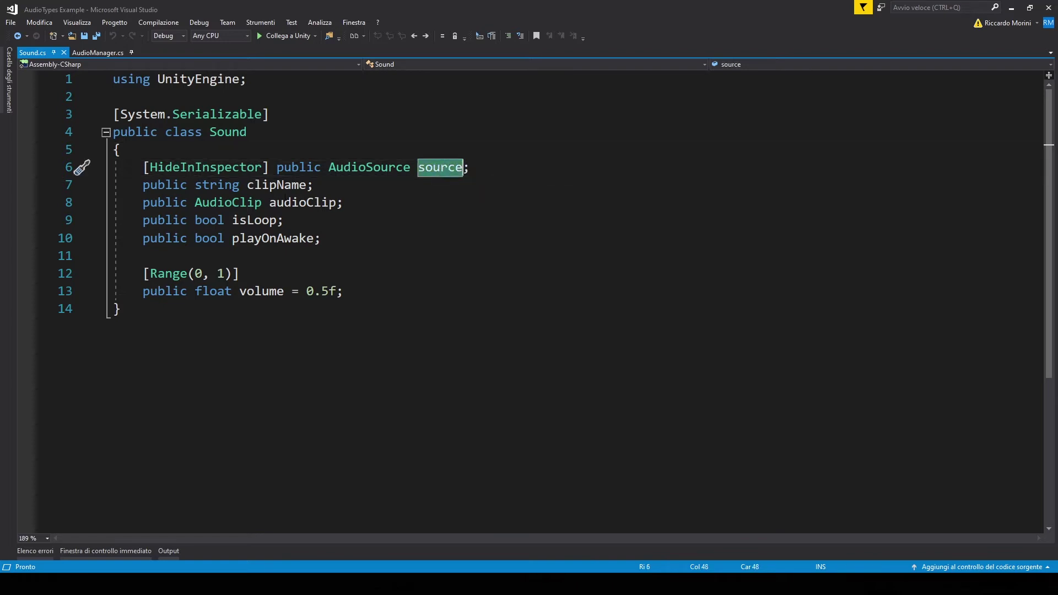
{"action": "double_click", "coordinate": [302, 202]}
{"action": "double_click", "coordinate": [284, 185]}
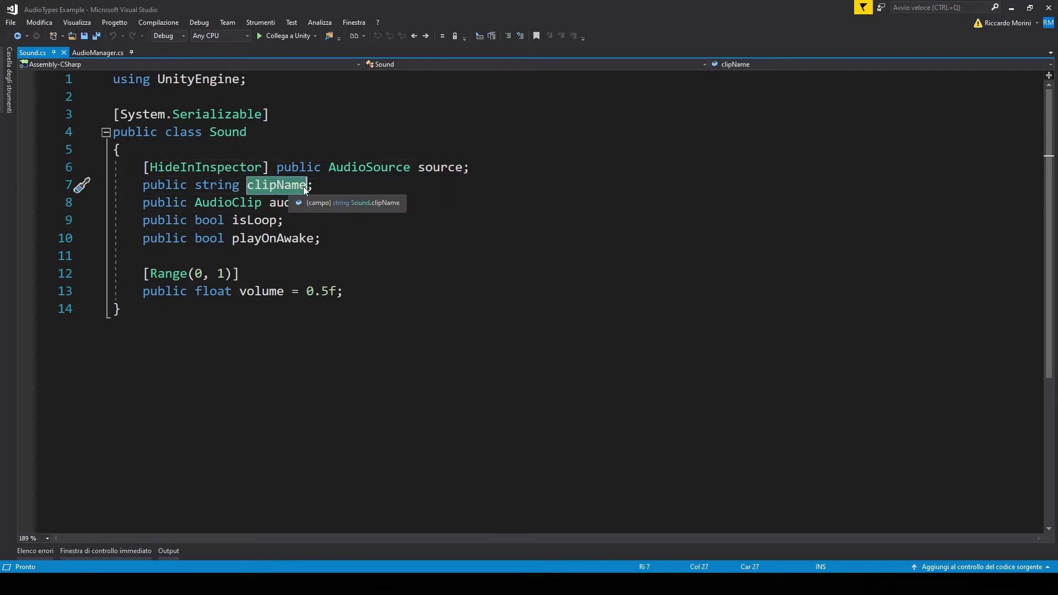
{"action": "key", "text": "ctrl+End"}
Step: Return to AudioManager.cs and examine the sounds array and the foreach loop in Awake that sets up each audio source
{"action": "left_click", "coordinate": [91, 53]}
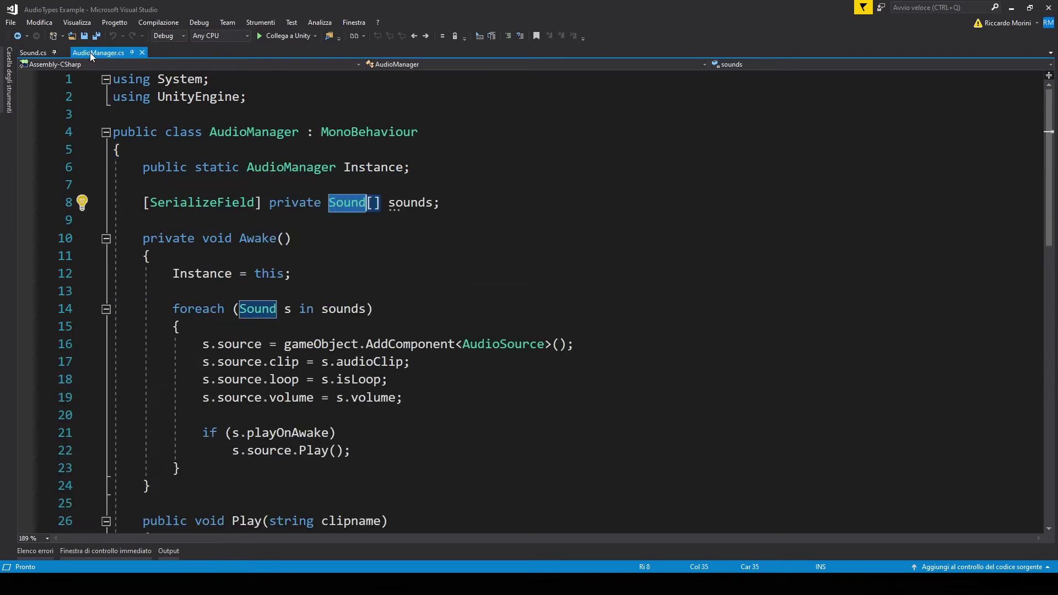
{"action": "double_click", "coordinate": [411, 202]}
{"action": "scroll", "coordinate": [269, 429], "scroll_direction": "down", "scroll_amount": 1}
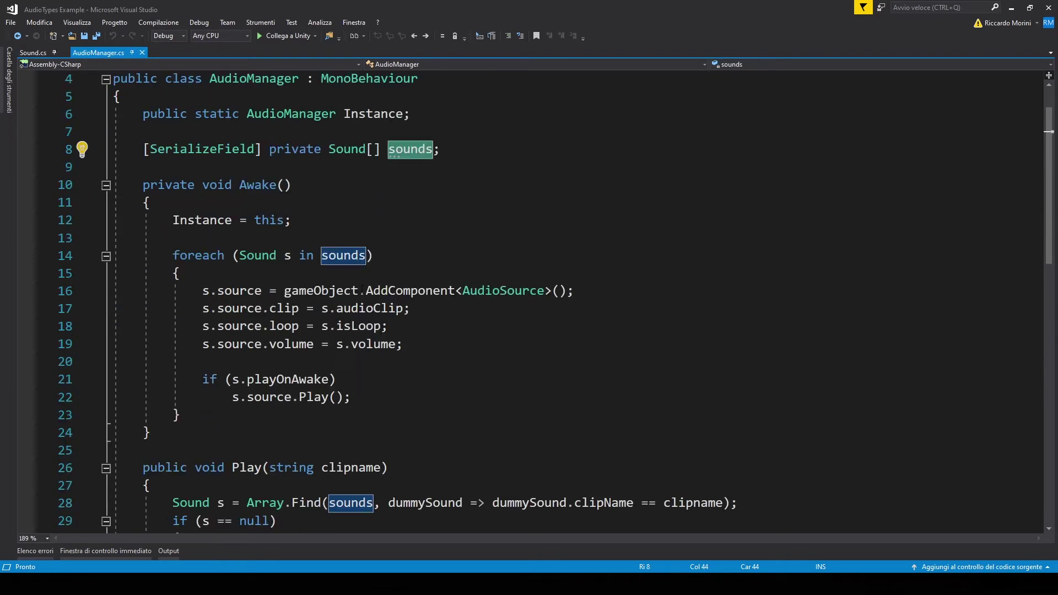
{"action": "left_click_drag", "start_coordinate": [269, 422], "coordinate": [172, 255]}
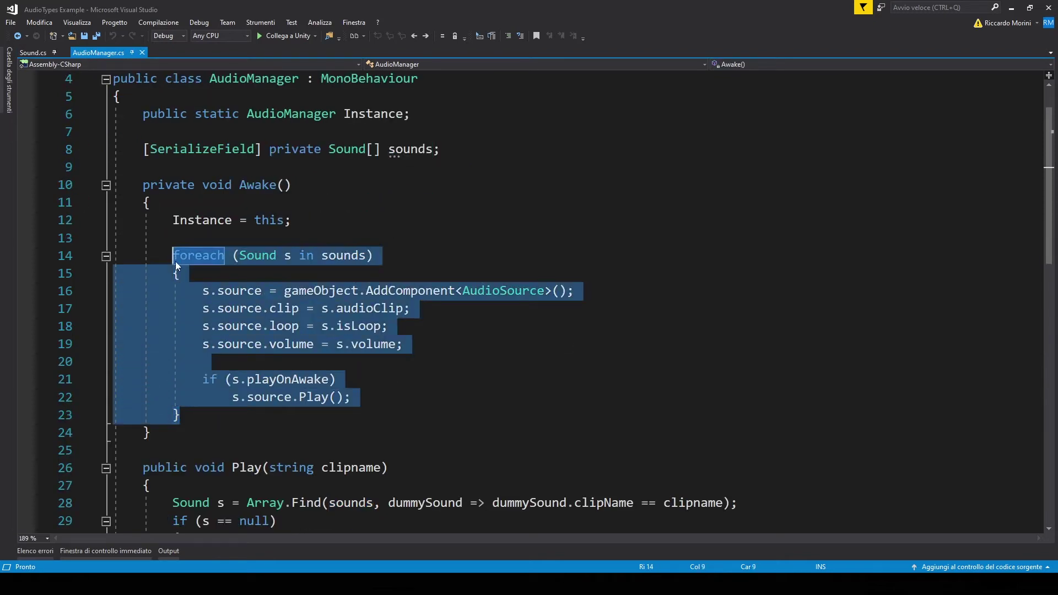
{"action": "left_click", "coordinate": [311, 416]}
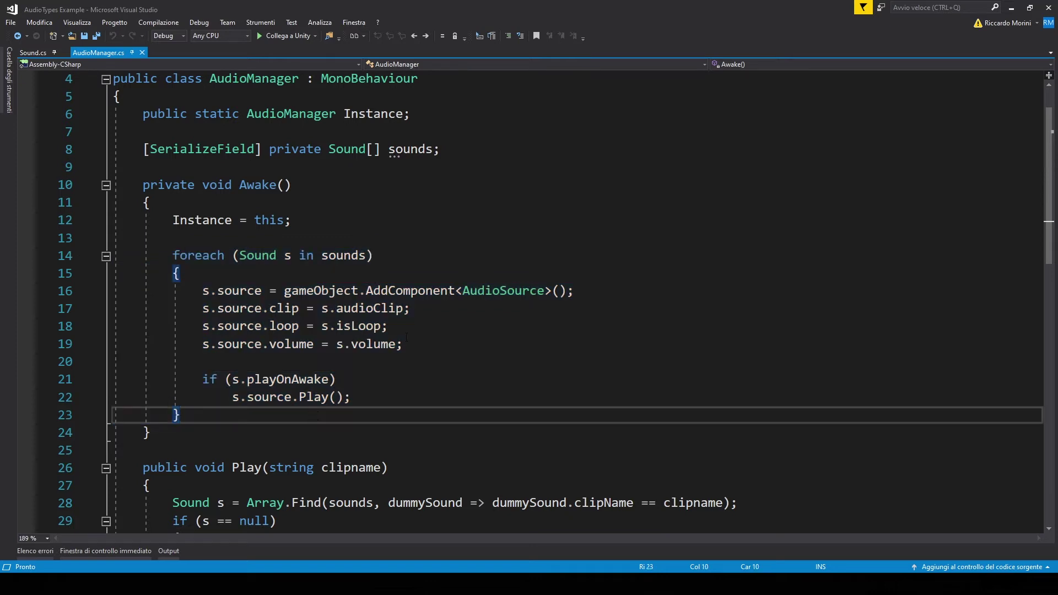
Step: Examine the Play and Stop methods that find a sound by its clip name in AudioManager.cs
{"action": "scroll", "coordinate": [397, 399], "scroll_direction": "down", "scroll_amount": 1}
{"action": "scroll", "coordinate": [397, 399], "scroll_direction": "down", "scroll_amount": 5}
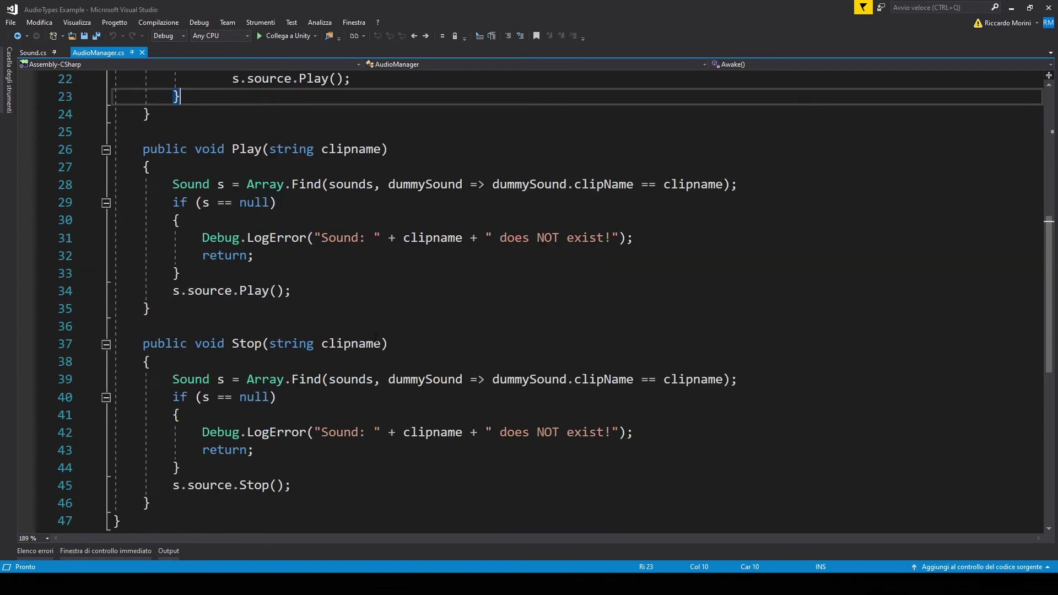
{"action": "left_click_drag", "start_coordinate": [142, 149], "coordinate": [215, 451]}
{"action": "scroll", "coordinate": [180, 273], "scroll_direction": "down", "scroll_amount": 1}
{"action": "left_click", "coordinate": [215, 451]}
{"action": "left_click", "coordinate": [549, 433]}
{"action": "scroll", "coordinate": [549, 463], "scroll_direction": "up", "scroll_amount": 1}
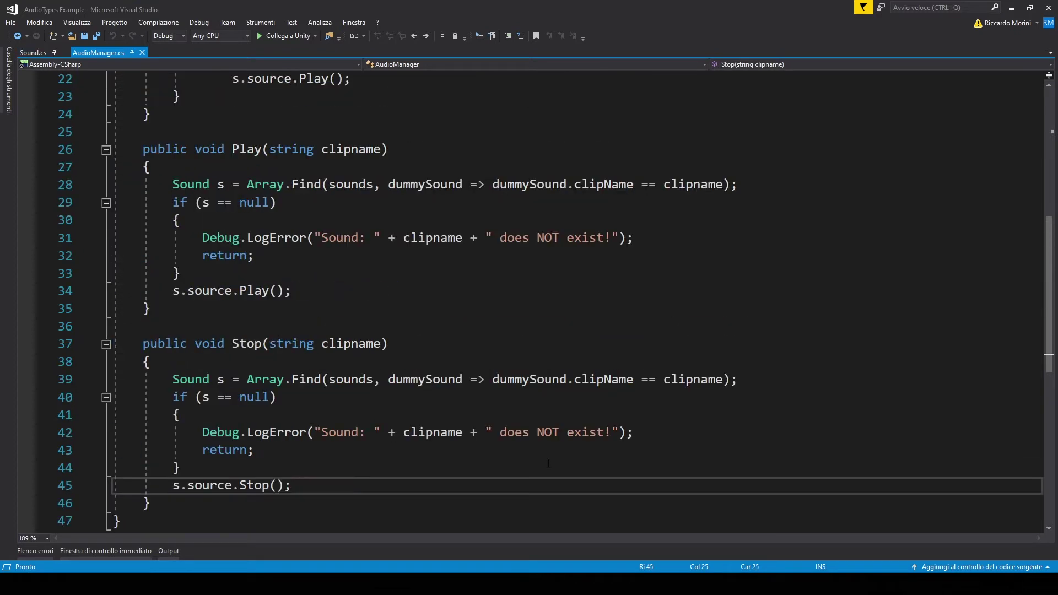
Step: Switch to Unity, run the scene and inspect the Audio Source components added to AudioManager
{"action": "key", "text": "alt+Tab"}
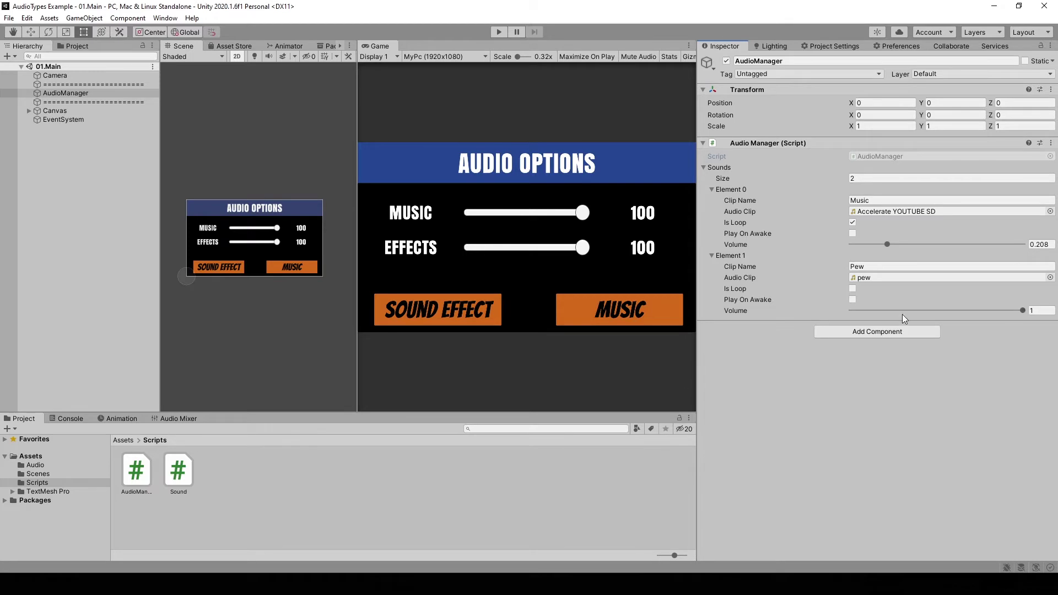
{"action": "left_click", "coordinate": [582, 214]}
{"action": "left_click", "coordinate": [501, 29]}
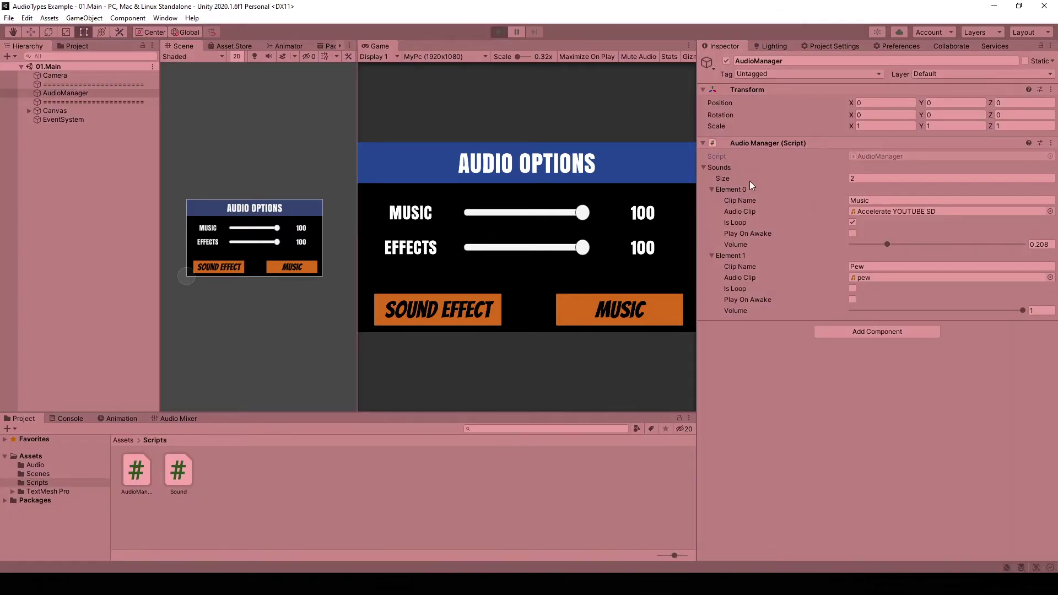
{"action": "scroll", "coordinate": [807, 344], "scroll_direction": "down", "scroll_amount": 3}
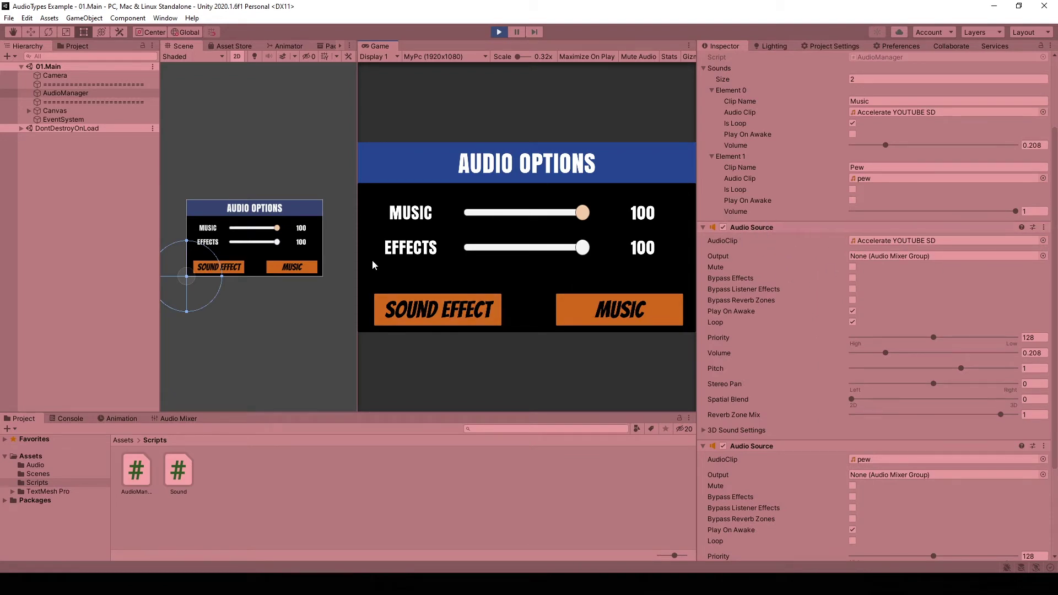
Step: Check the Audio Listener on the Camera and the Output setting of the AudioManager's Audio Sources
{"action": "left_click", "coordinate": [187, 275]}
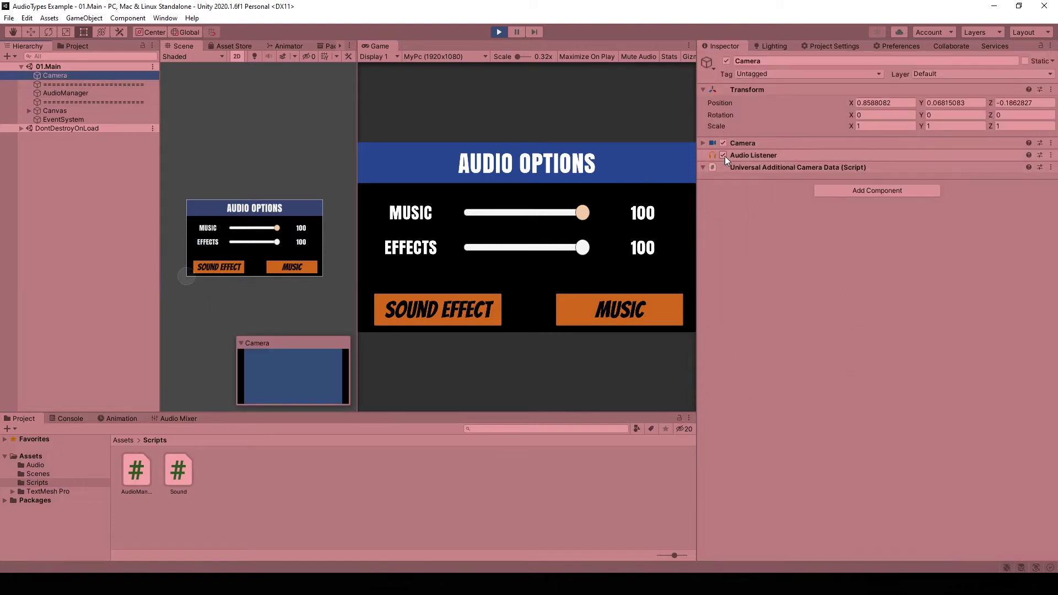
{"action": "left_click", "coordinate": [140, 94]}
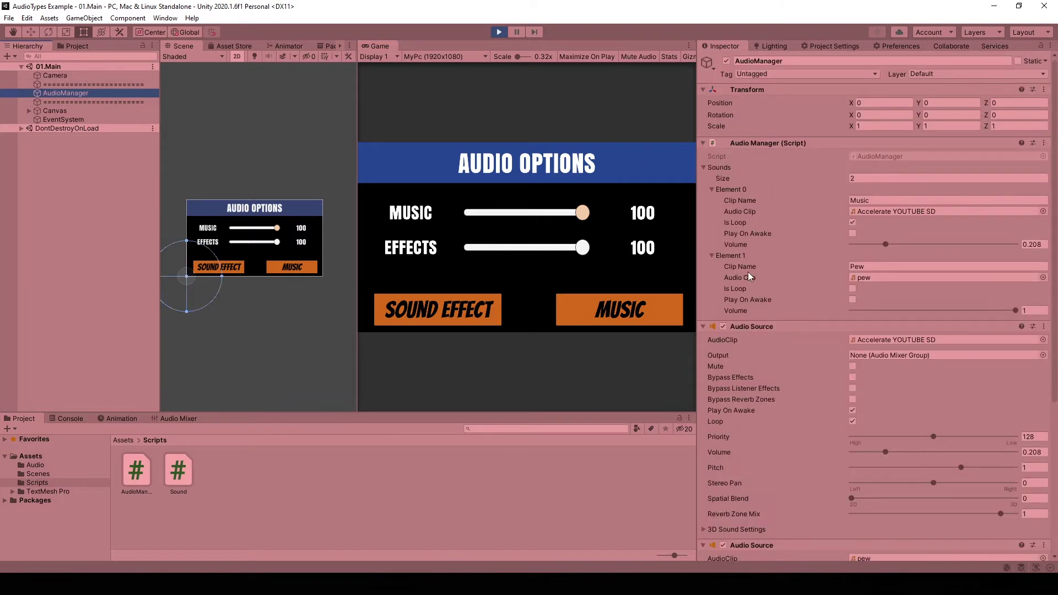
{"action": "scroll", "coordinate": [833, 353], "scroll_direction": "down", "scroll_amount": 3}
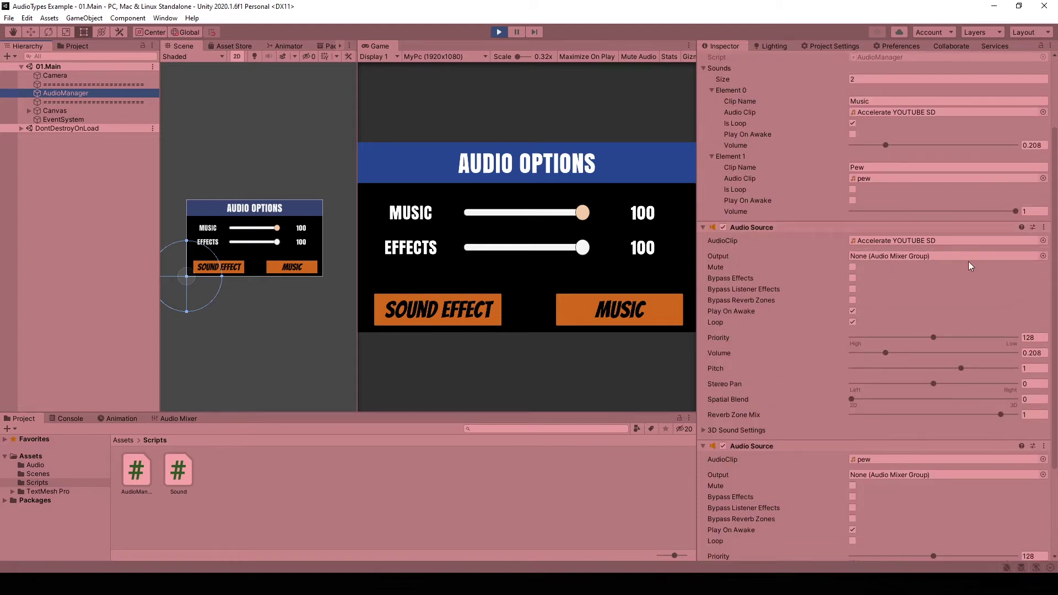
Step: Stop the running scene and create an Audio Mixer named MainMixer in the Assets folder
{"action": "left_click", "coordinate": [499, 32]}
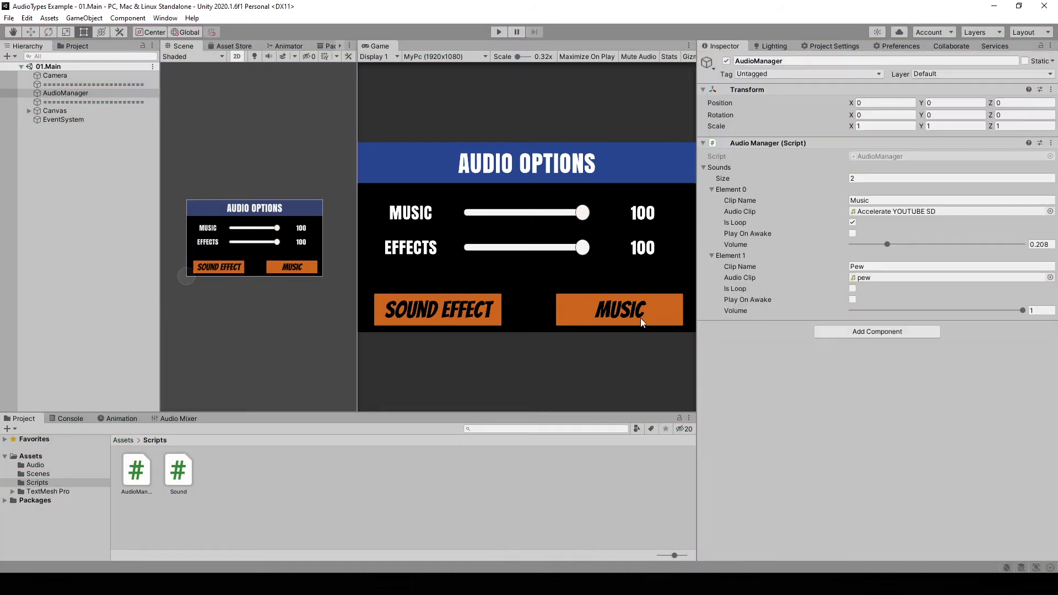
{"action": "left_click", "coordinate": [121, 441]}
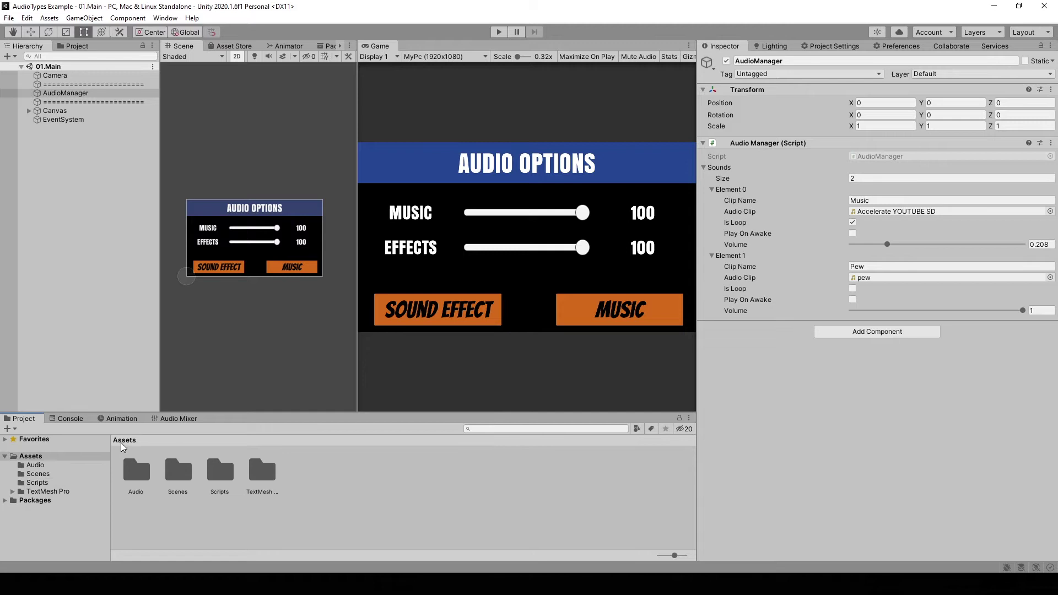
{"action": "right_click", "coordinate": [298, 461]}
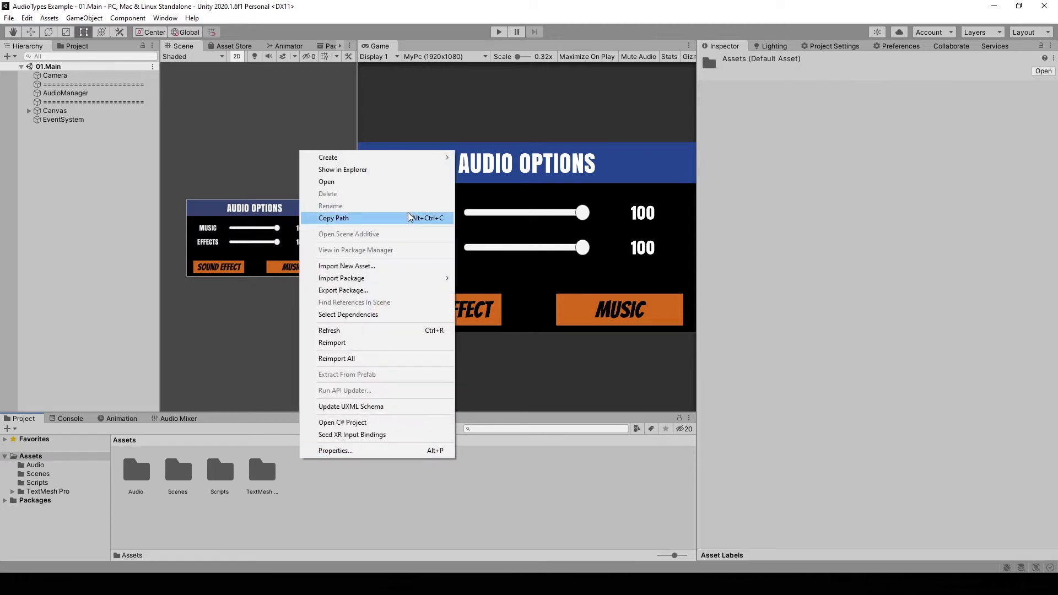
{"action": "mouse_move", "coordinate": [418, 159]}
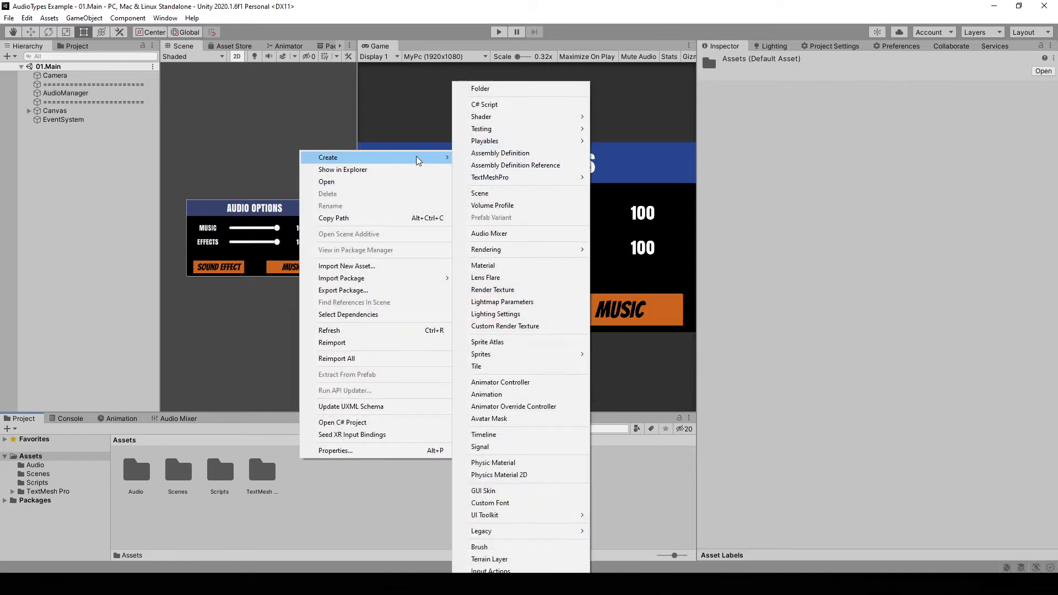
{"action": "left_click", "coordinate": [512, 235]}
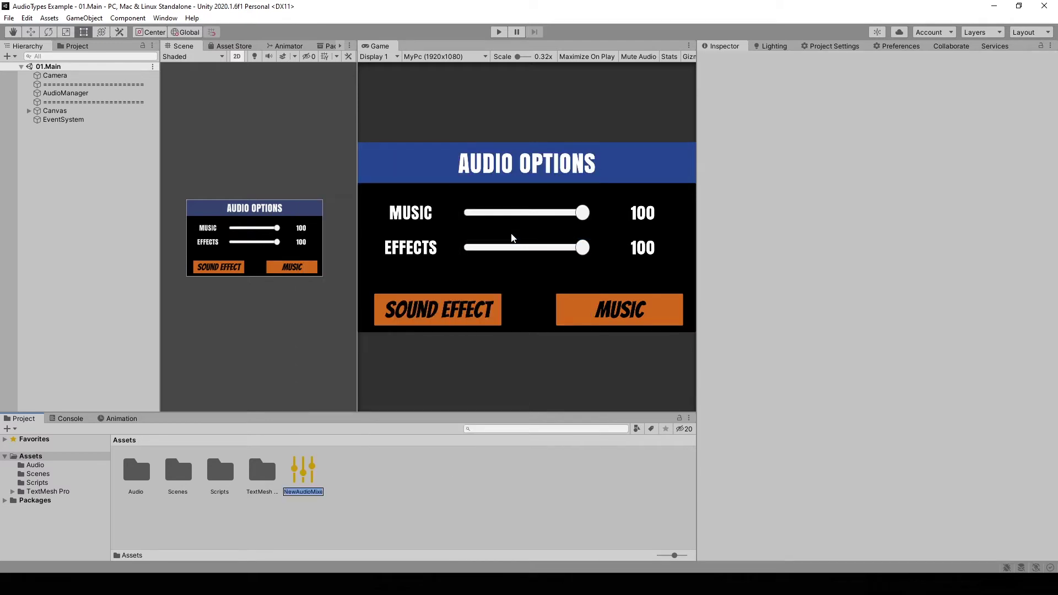
{"action": "type", "text": "MainMixer"}
{"action": "key", "text": "Return"}
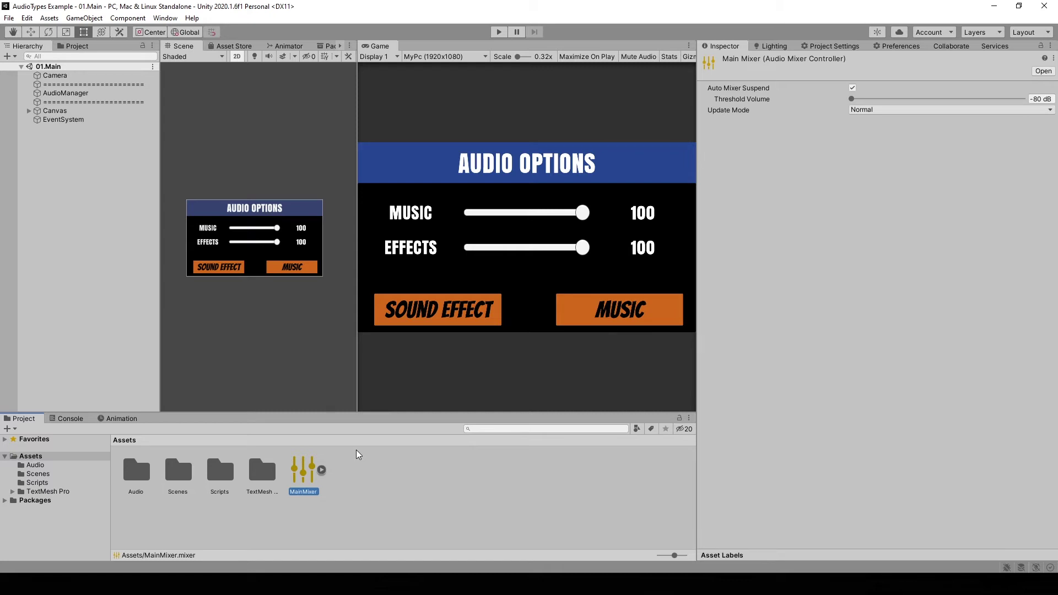
Step: Open MainMixer for editing, dock the Audio Mixer window beside Animation and enlarge it to show the full channel strip
{"action": "double_click", "coordinate": [308, 472]}
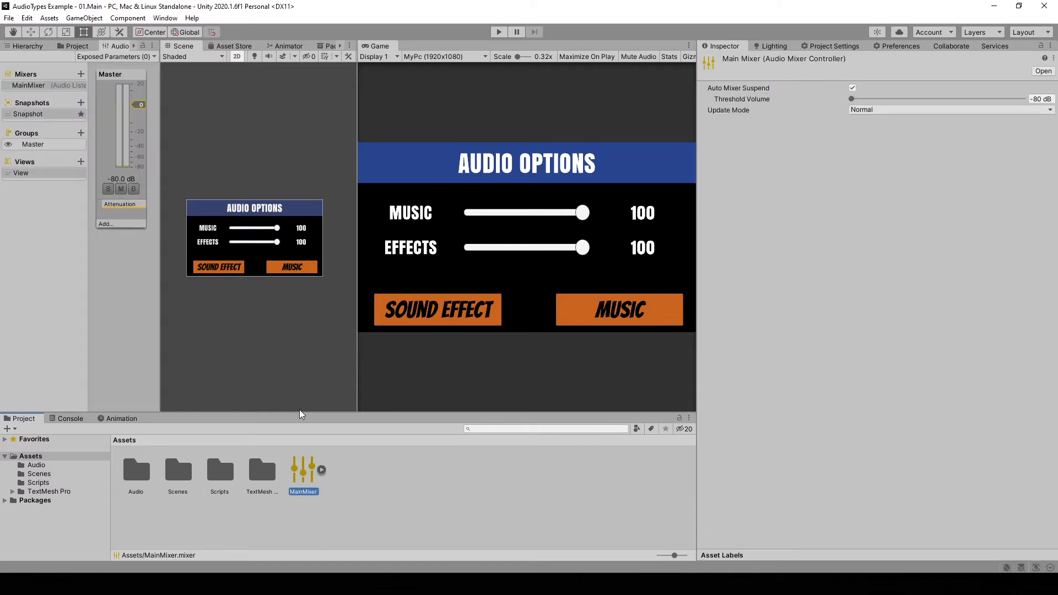
{"action": "left_click_drag", "start_coordinate": [118, 48], "coordinate": [165, 424]}
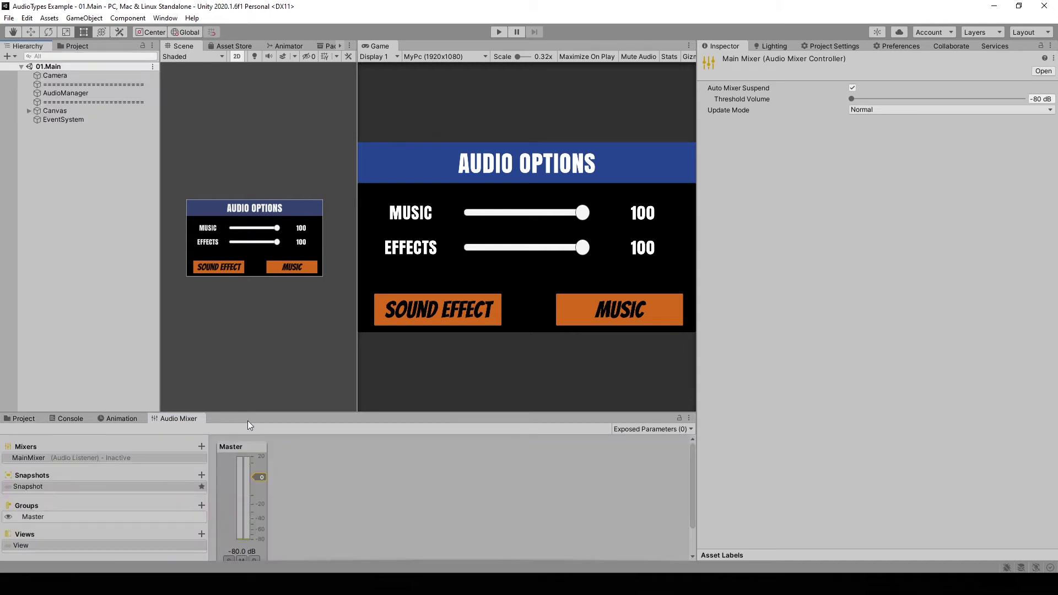
{"action": "left_click_drag", "start_coordinate": [257, 412], "coordinate": [269, 362]}
{"action": "left_click", "coordinate": [441, 460]}
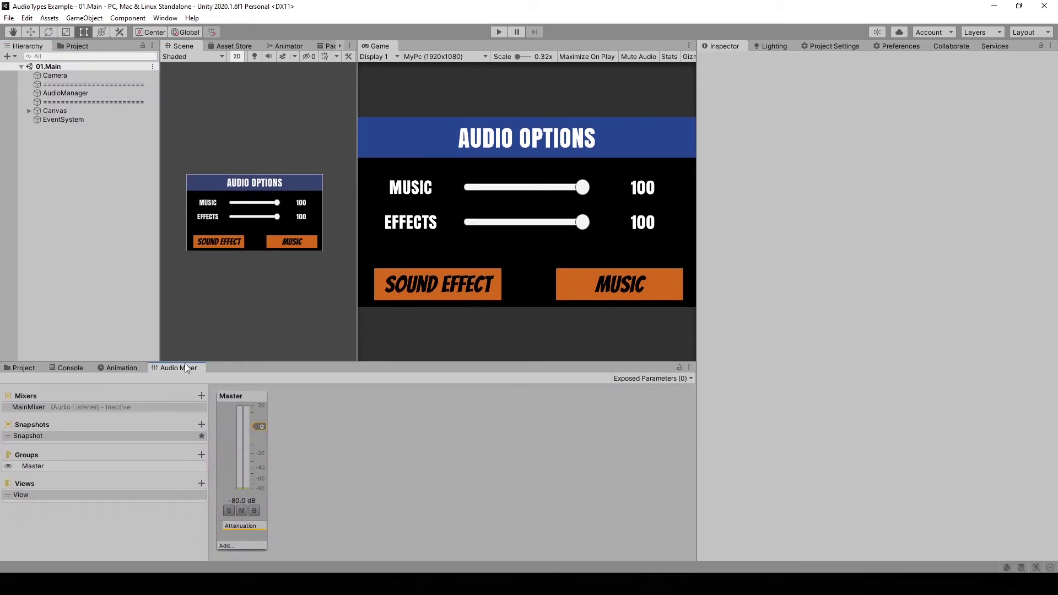
{"action": "left_click", "coordinate": [43, 409]}
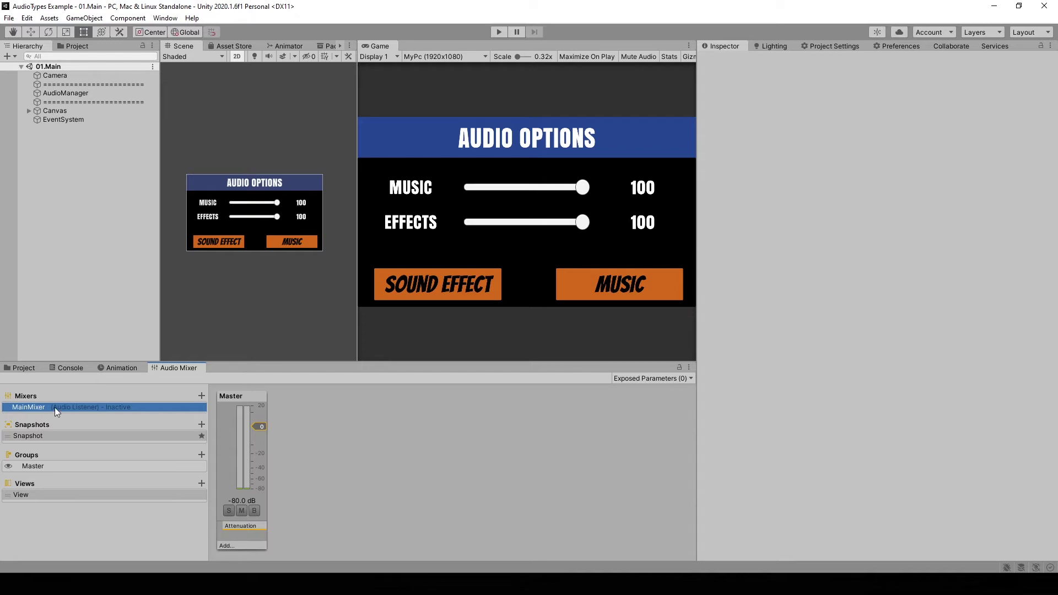
Step: Add a mixer group named Music under the Master group
{"action": "left_click", "coordinate": [254, 398]}
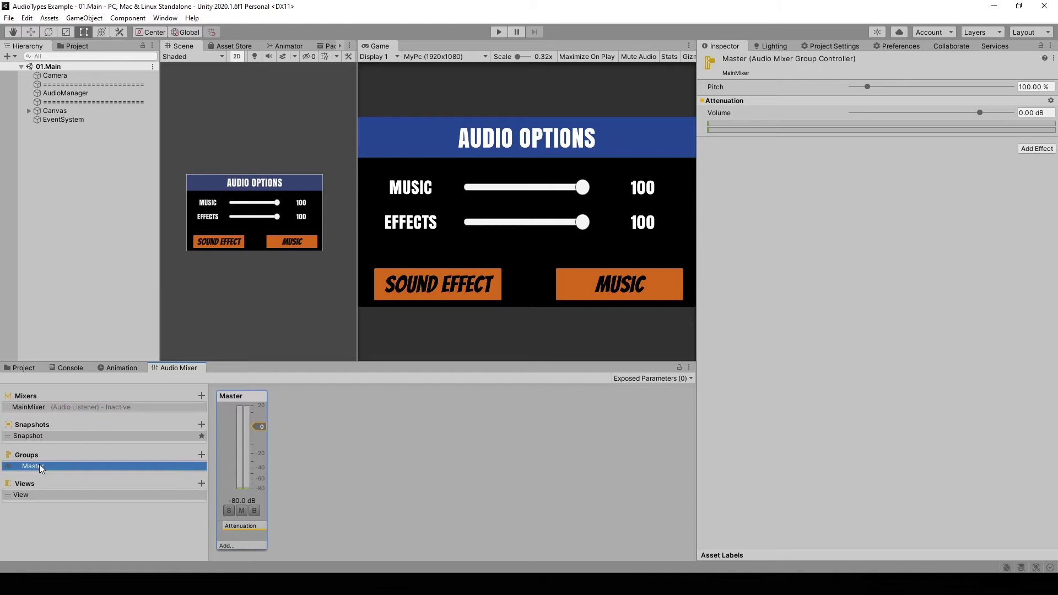
{"action": "left_click", "coordinate": [201, 455]}
{"action": "type", "text": "Musicü"}
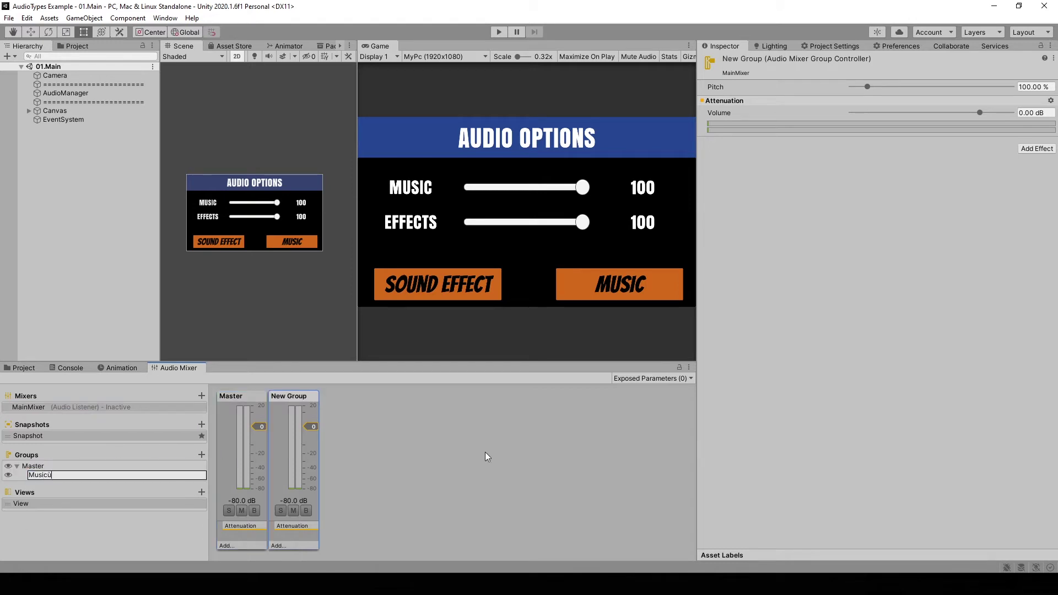
{"action": "key", "text": "Return"}
Step: Add a mixer group named Sound Effects and place it directly under Master, at the same level as Music
{"action": "left_click", "coordinate": [201, 455]}
{"action": "type", "text": "Sound Effects"}
{"action": "key", "text": "Return"}
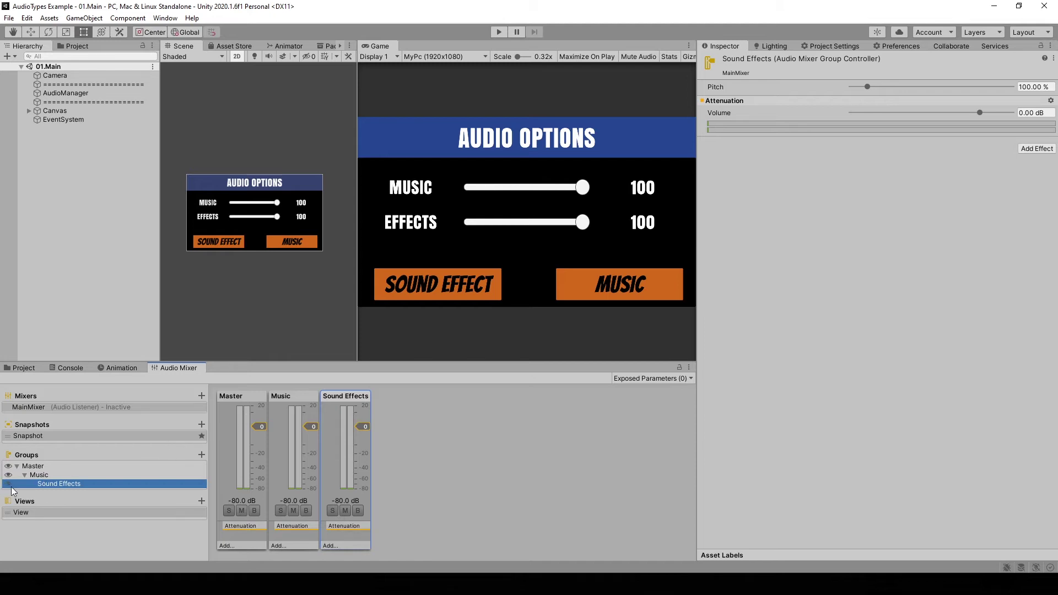
{"action": "left_click_drag", "start_coordinate": [46, 484], "coordinate": [67, 474]}
{"action": "left_click", "coordinate": [54, 484]}
{"action": "left_click", "coordinate": [95, 468]}
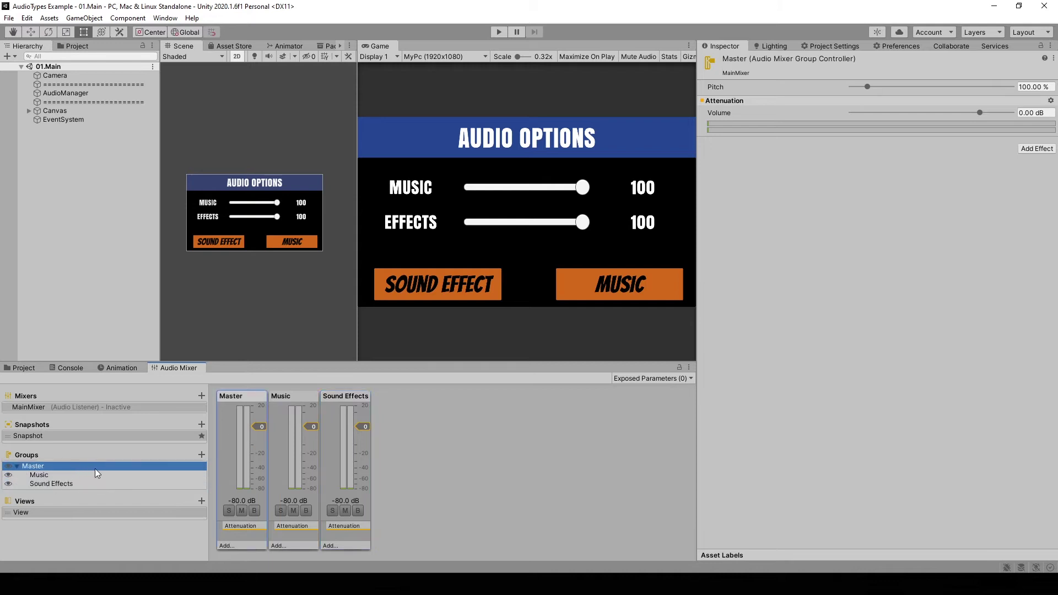
{"action": "left_click", "coordinate": [49, 472]}
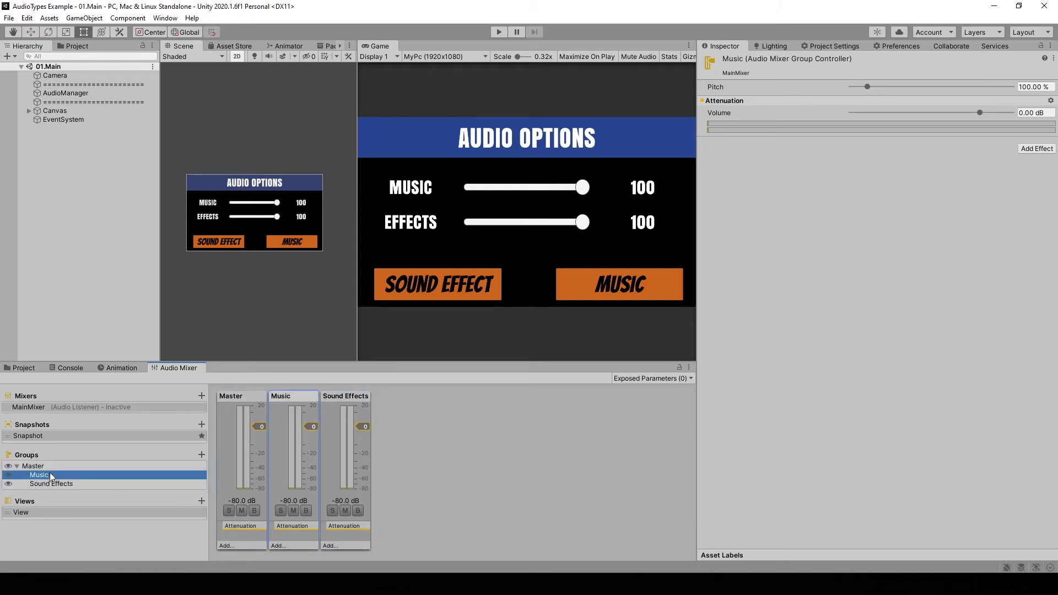
{"action": "left_click", "coordinate": [58, 484]}
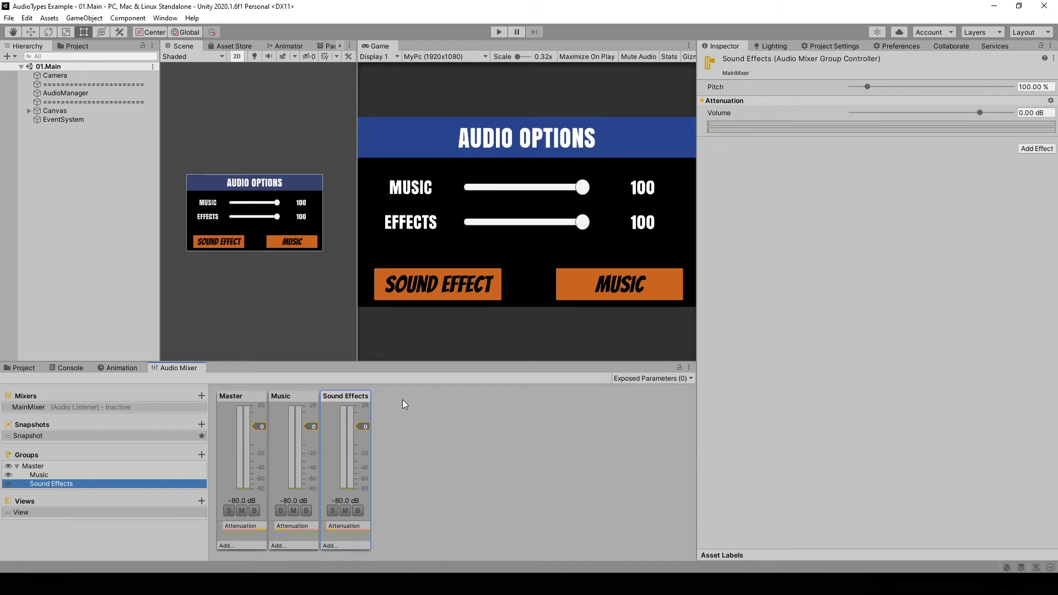
{"action": "left_click", "coordinate": [381, 389]}
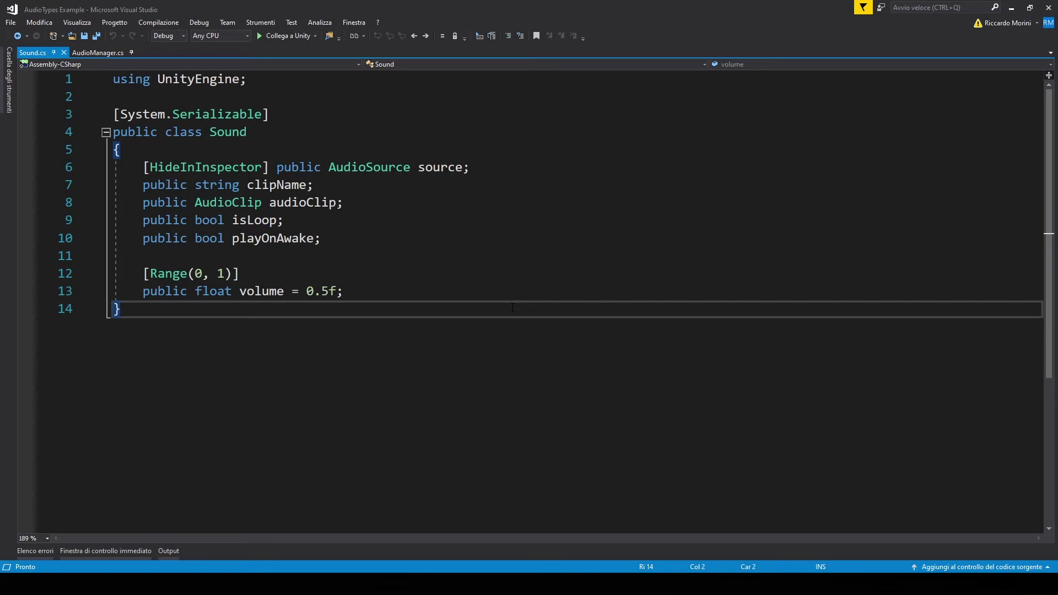
Step: Declare a public enum AudioTypes with the values soundEffect and music at the start of the Sound class and save
{"action": "left_click", "coordinate": [526, 151]}
{"action": "key", "text": "Return"}
{"action": "key", "text": "Return"}
{"action": "key", "text": "Up"}
{"action": "type", "text": "public enum AudioTypes { "}
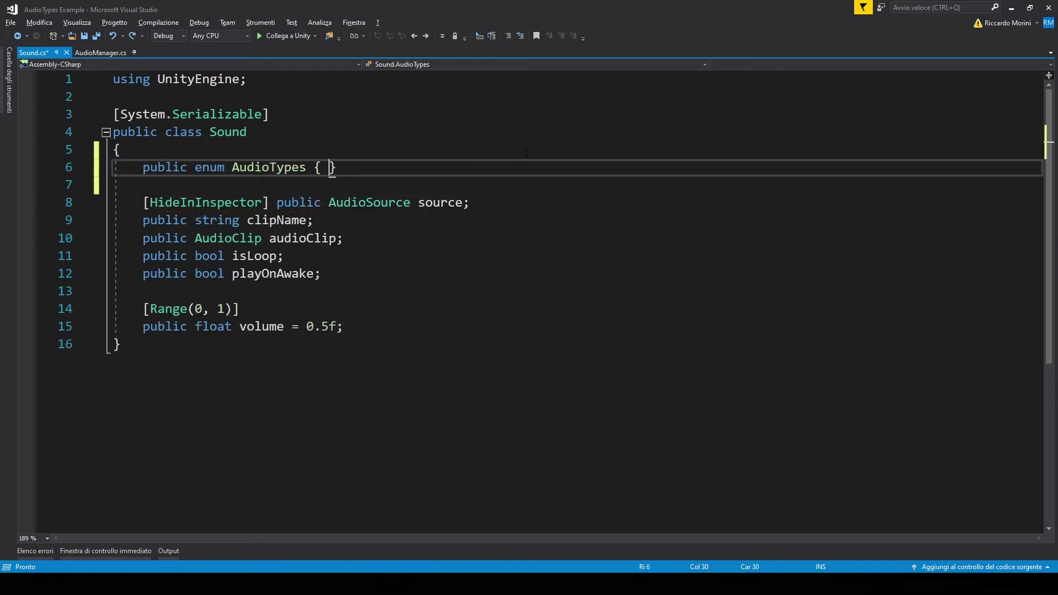
{"action": "type", "text": "soundEffect, music"}
{"action": "key", "text": "ctrl+s"}
Step: Add a public AudioTypes field named audioType below the enum, followed by a blank line, and save Sound.cs
{"action": "key", "text": "Down"}
{"action": "type", "text": "public audiot"}
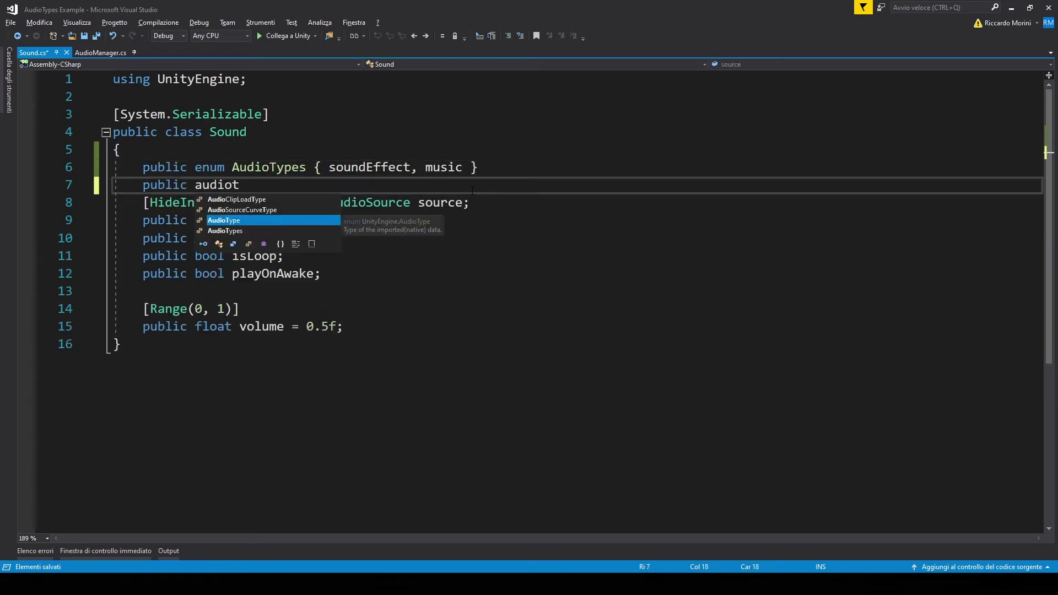
{"action": "key", "text": "Down"}
{"action": "type", "text": "audioType;"}
{"action": "key", "text": "Return"}
{"action": "key", "text": "ctrl+s"}
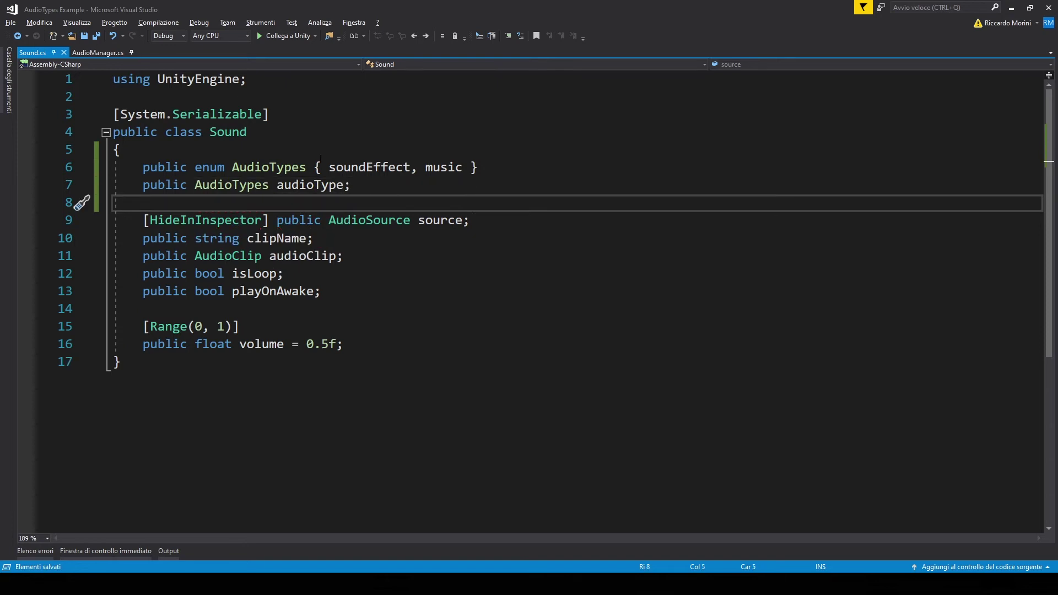
{"action": "key", "text": "Up"}
{"action": "key", "text": "End"}
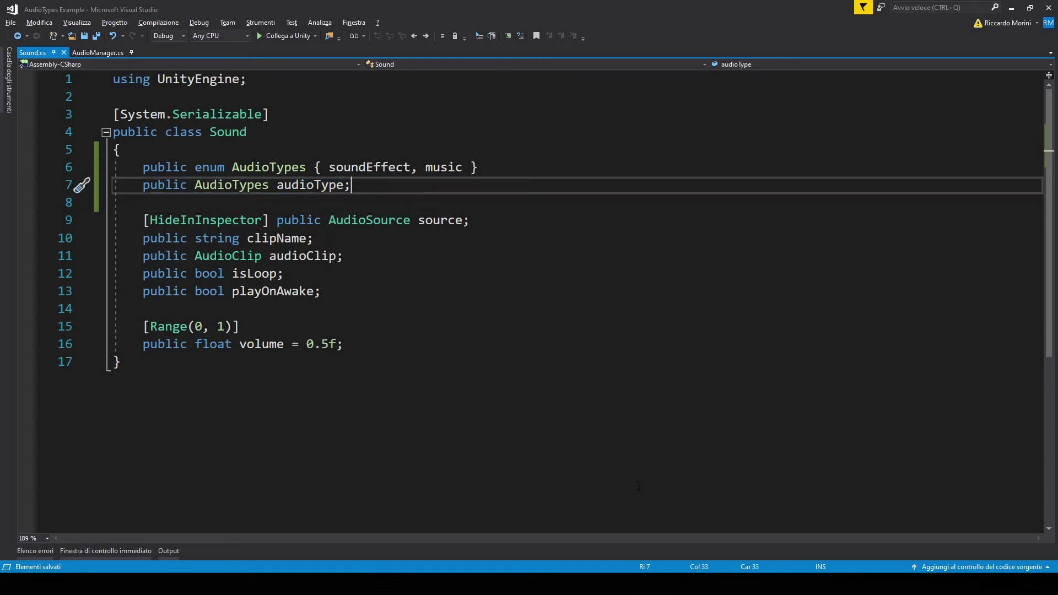
Step: Switch to AudioManager.cs and add a using directive for UnityEngine.Audio below the UnityEngine one
{"action": "left_click", "coordinate": [91, 51]}
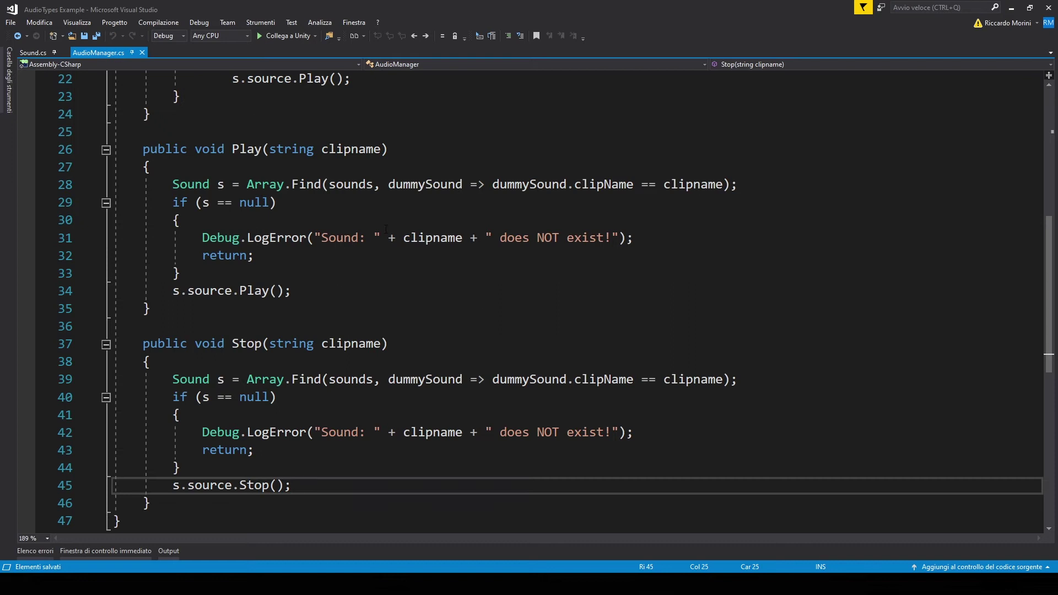
{"action": "scroll", "coordinate": [434, 258], "scroll_direction": "up", "scroll_amount": 7}
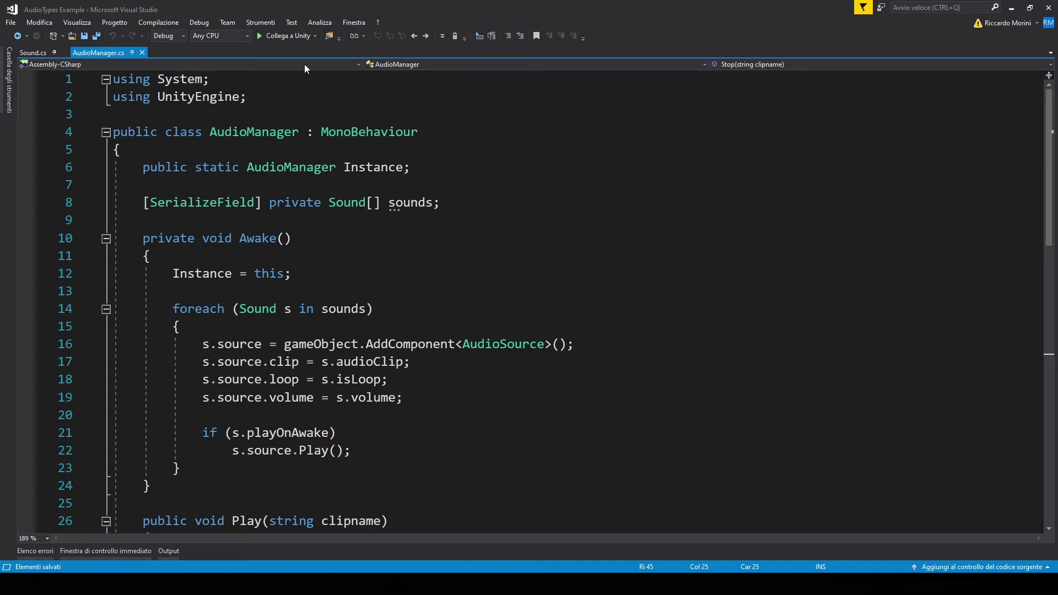
{"action": "left_click", "coordinate": [241, 97]}
{"action": "key", "text": "ctrl+d"}
{"action": "type", "text": ".Audio;"}
Step: Add a serialized private AudioMixerGroup field named musicMixerGroup above the sounds array
{"action": "left_click", "coordinate": [411, 220]}
{"action": "key", "text": "ctrl+d"}
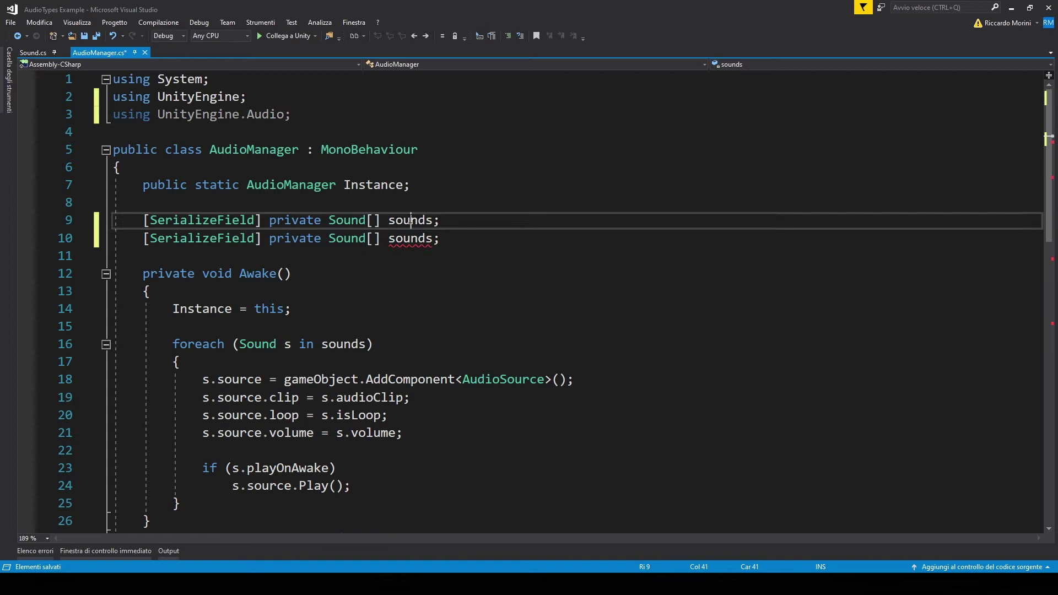
{"action": "key", "text": "ctrl+BackSpace"}
{"action": "key", "text": "ctrl+Delete"}
{"action": "key", "text": "ctrl+BackSpace"}
{"action": "key", "text": "ctrl+BackSpace"}
{"action": "type", "text": "AudioMixerGroup musicMixerGroup"}
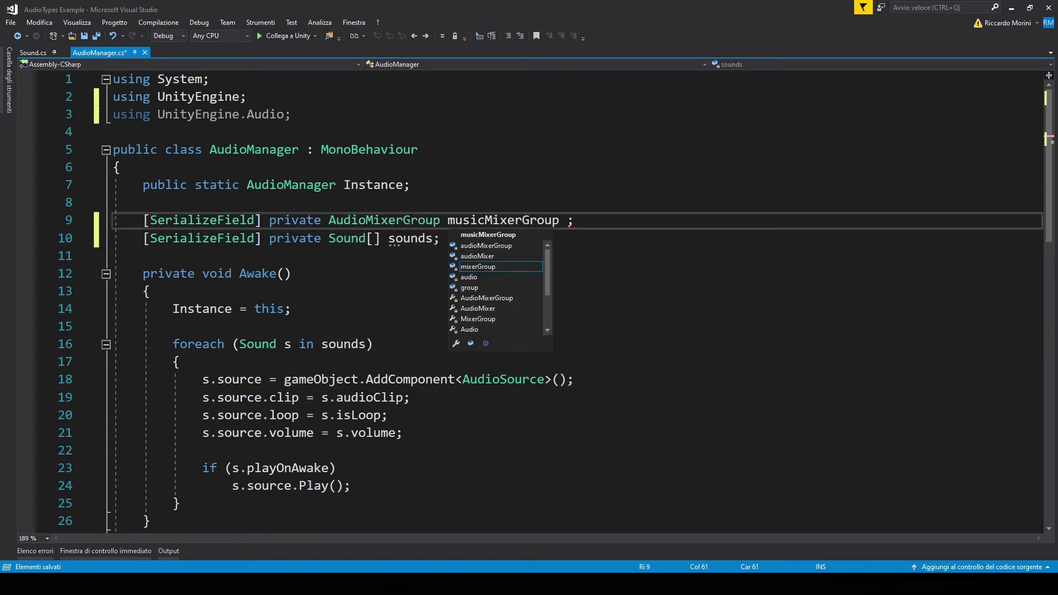
{"action": "key", "text": "Delete"}
Step: Duplicate the music mixer group field, rename the copy soundEffectsMixerGroup, and save AudioManager.cs
{"action": "key", "text": "ctrl+d"}
{"action": "left_click_drag", "start_coordinate": [448, 238], "coordinate": [522, 238]}
{"action": "type", "text": "soundEffects"}
{"action": "left_click", "coordinate": [586, 212]}
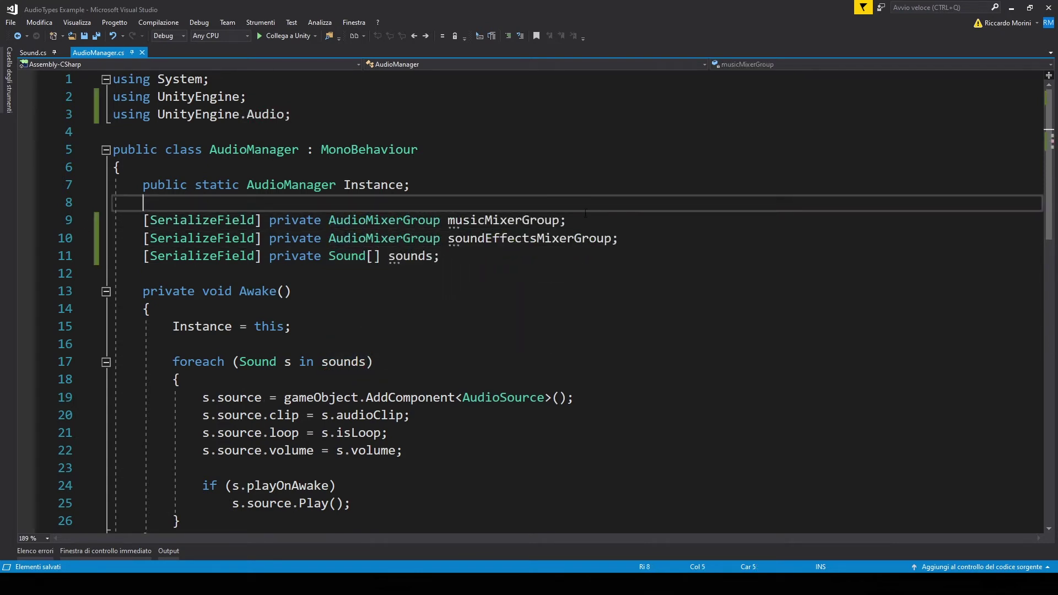
{"action": "left_click", "coordinate": [400, 221]}
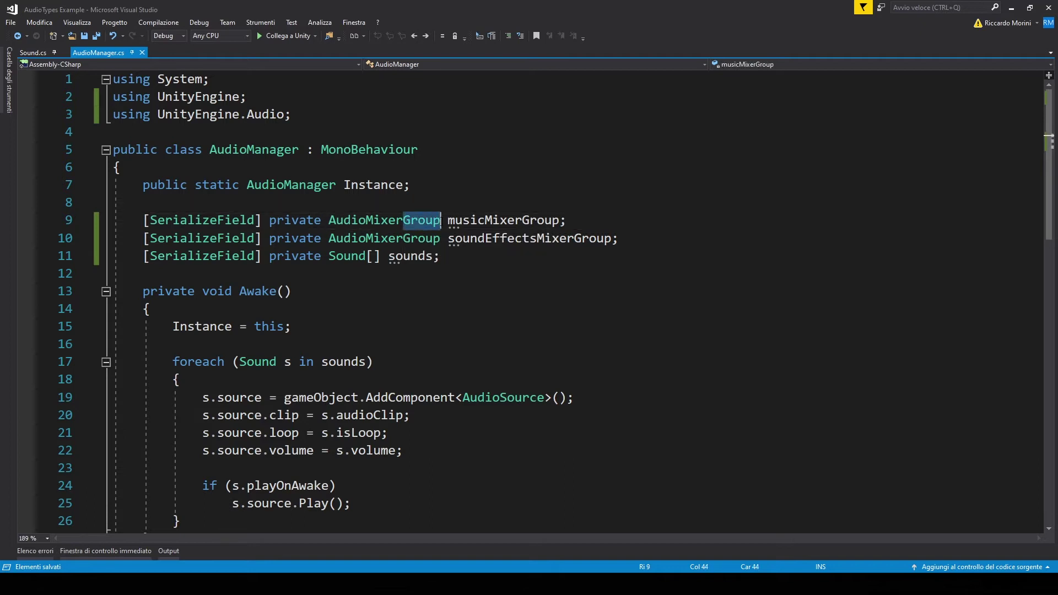
{"action": "left_click", "coordinate": [449, 220]}
{"action": "left_click", "coordinate": [451, 239]}
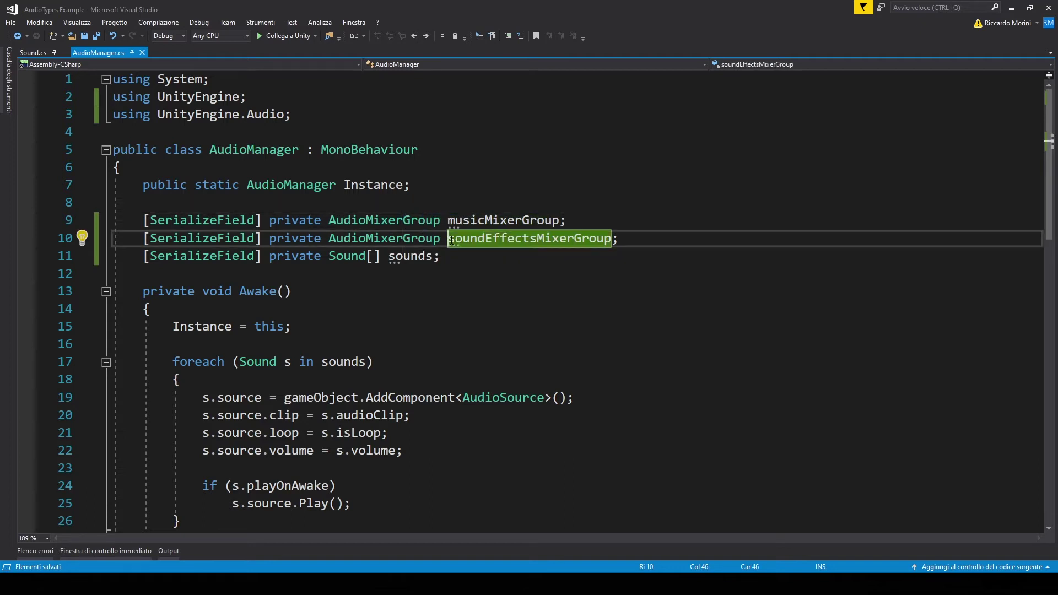
Step: In the foreach loop of Awake, add a switch on s.audioType with cases for Sound.AudioTypes.soundEffect and Sound.AudioTypes.music
{"action": "scroll", "coordinate": [391, 291], "scroll_direction": "down", "scroll_amount": 2}
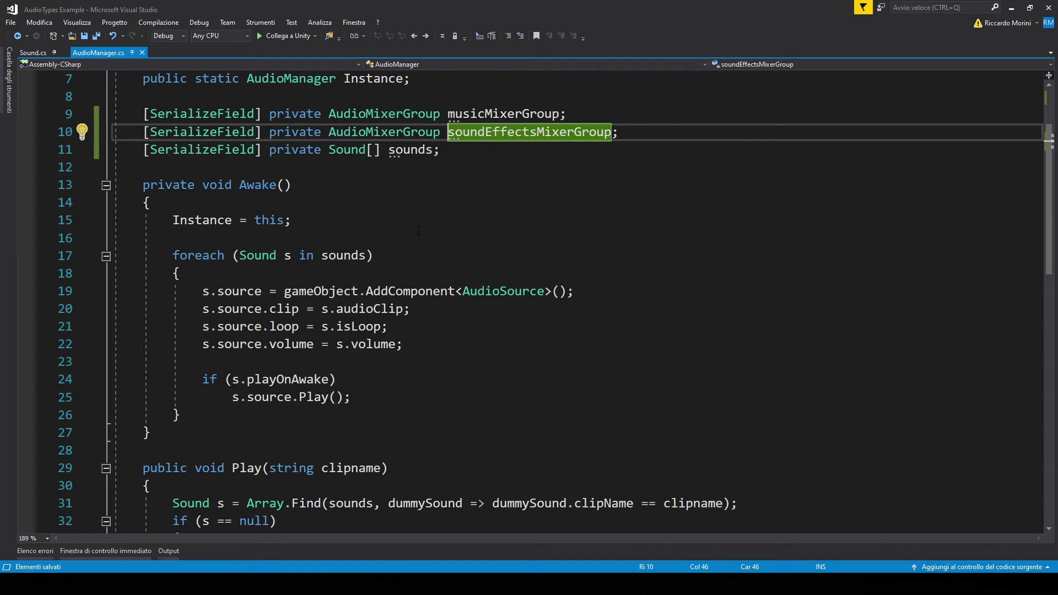
{"action": "left_click", "coordinate": [294, 361]}
{"action": "key", "text": "Return"}
{"action": "type", "text": "sw"}
{"action": "key", "text": "Tab"}
{"action": "key", "text": "Tab"}
{"action": "type", "text": "s.au"}
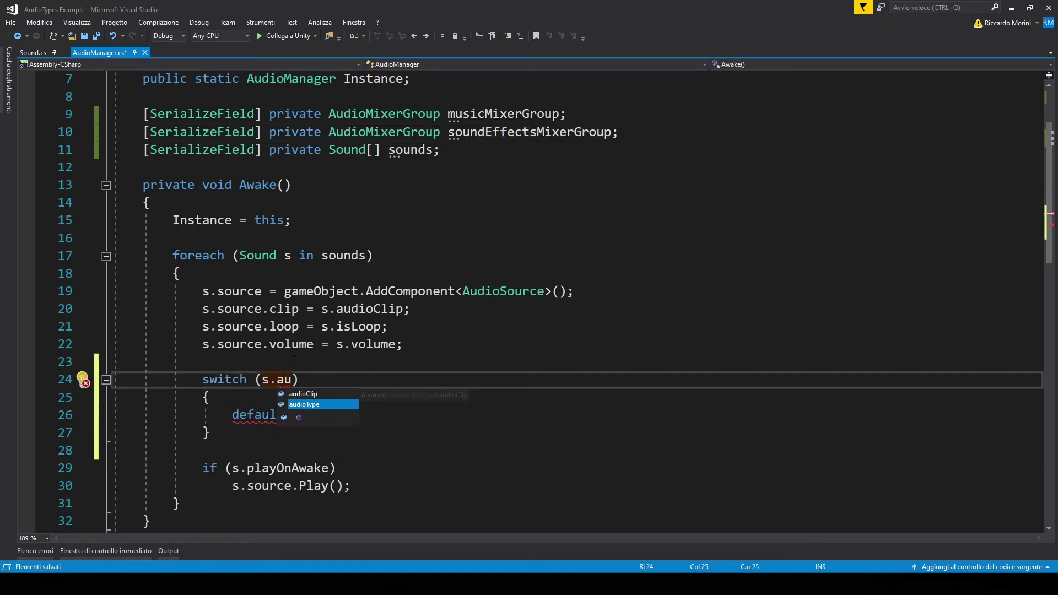
{"action": "key", "text": "Return"}
{"action": "key", "text": "Return"}
Step: In the soundEffect case, assign soundEffectsMixerGroup to s.source.outputAudioMixerGroup
{"action": "left_click", "coordinate": [504, 308]}
{"action": "key", "text": "Return"}
{"action": "type", "text": "s.source.outputAudioMixerGroup = soundEffectsMixerGroup;"}
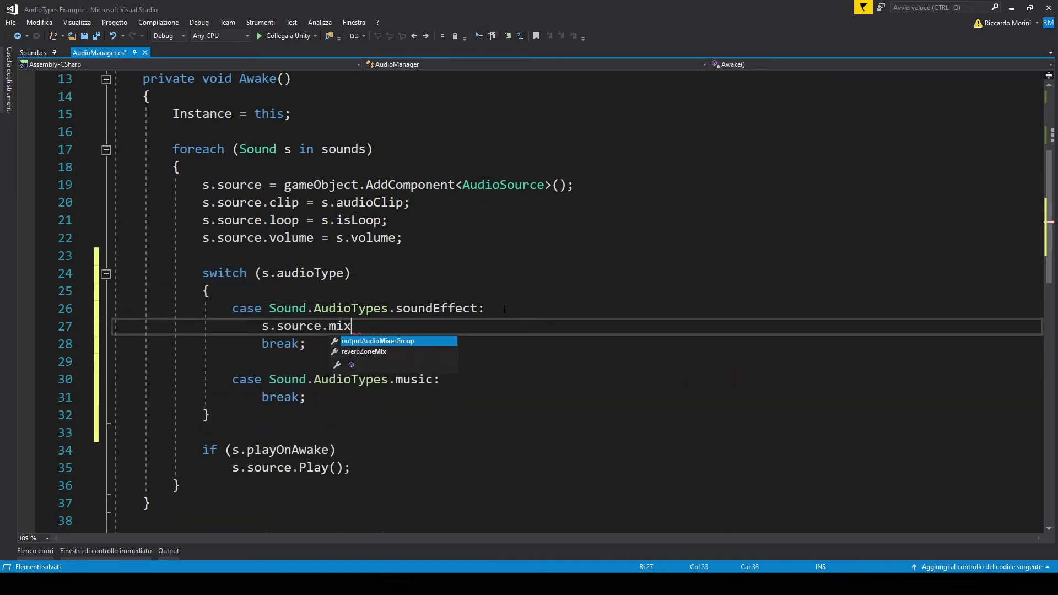
Step: Copy the output assignment into the music case, change its value to musicMixerGroup, and save AudioManager.cs
{"action": "key", "text": "ctrl+c"}
{"action": "key", "text": "Down"}
{"action": "key", "text": "Down"}
{"action": "key", "text": "Down"}
{"action": "key", "text": "Down"}
{"action": "key", "text": "ctrl+v"}
{"action": "key", "text": "ctrl+BackSpace"}
{"action": "type", "text": "musi"}
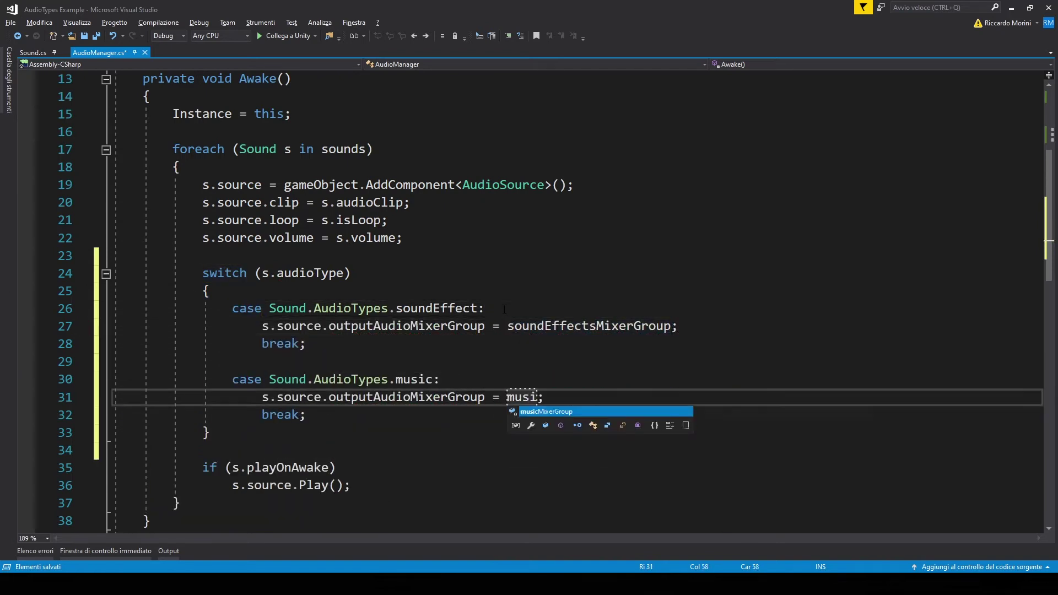
{"action": "key", "text": "Tab"}
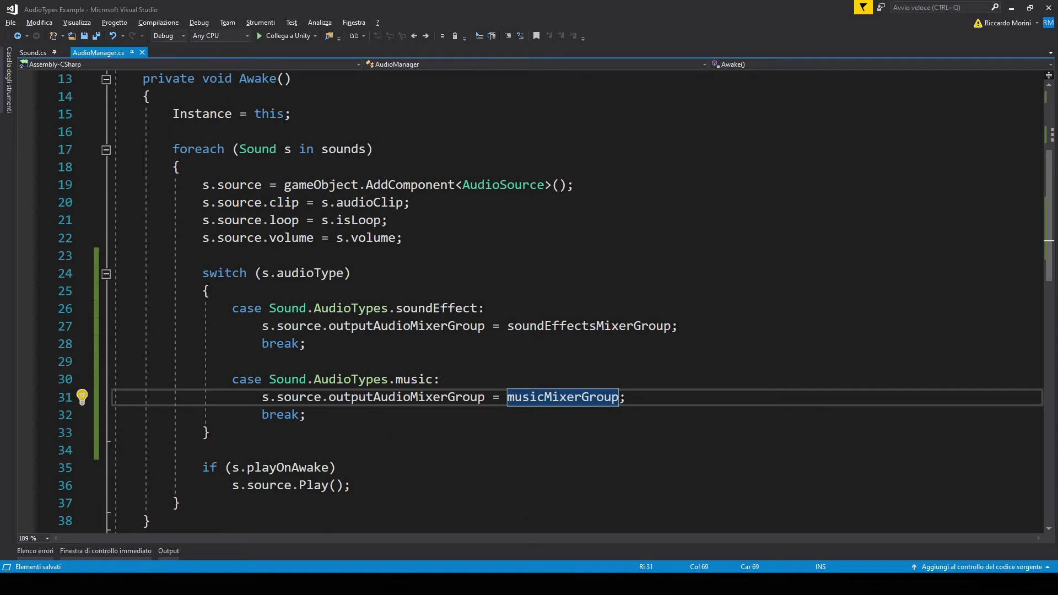
Step: Switch to Unity and assign the MainMixer's Music group to the AudioManager object's Music Mixer Group
{"action": "key", "text": "alt+Tab"}
{"action": "left_click", "coordinate": [141, 94]}
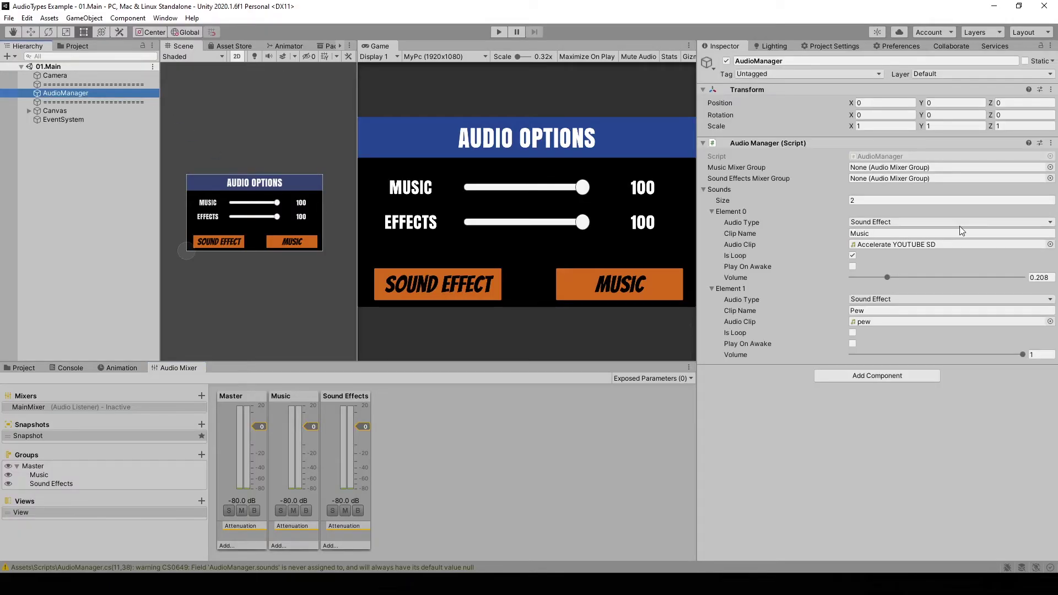
{"action": "left_click", "coordinate": [1051, 168]}
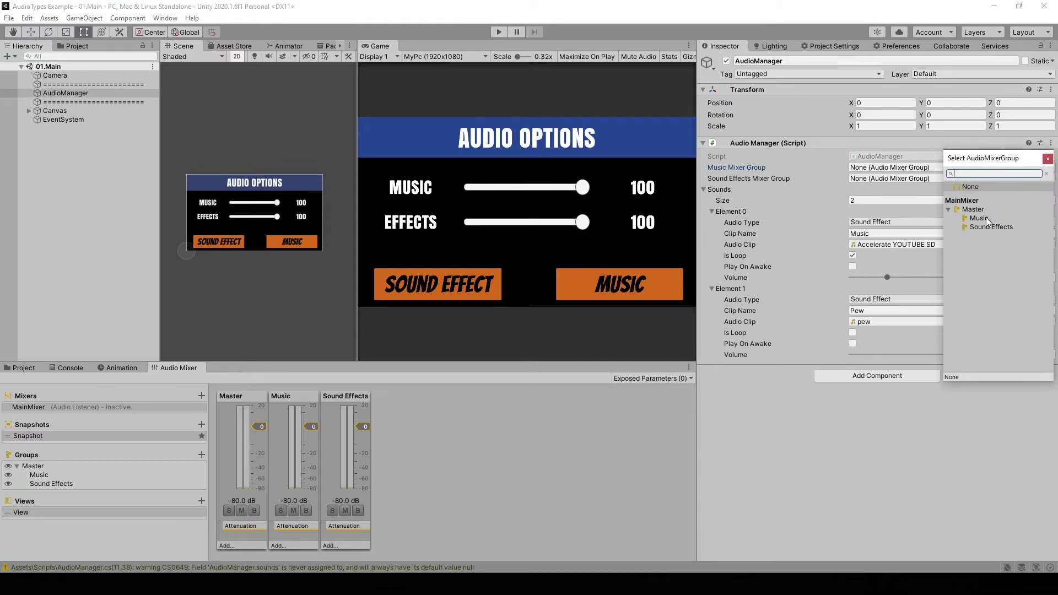
{"action": "double_click", "coordinate": [987, 217]}
Step: Assign the Sound Effects group to AudioManager's Sound Effects Mixer Group and set Element 0's audio type to Music
{"action": "left_click", "coordinate": [1050, 178]}
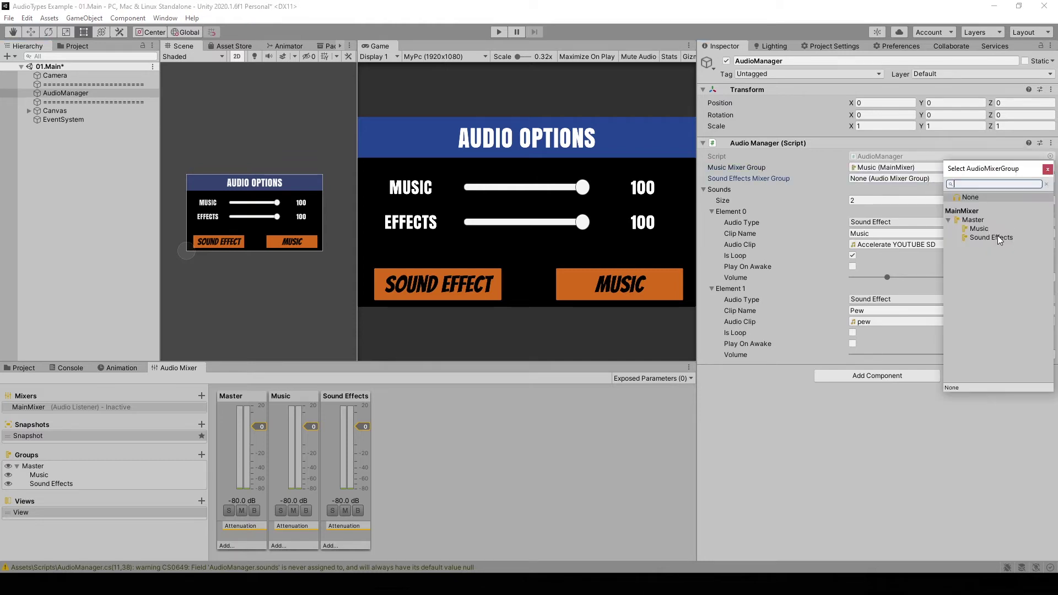
{"action": "left_click", "coordinate": [990, 238]}
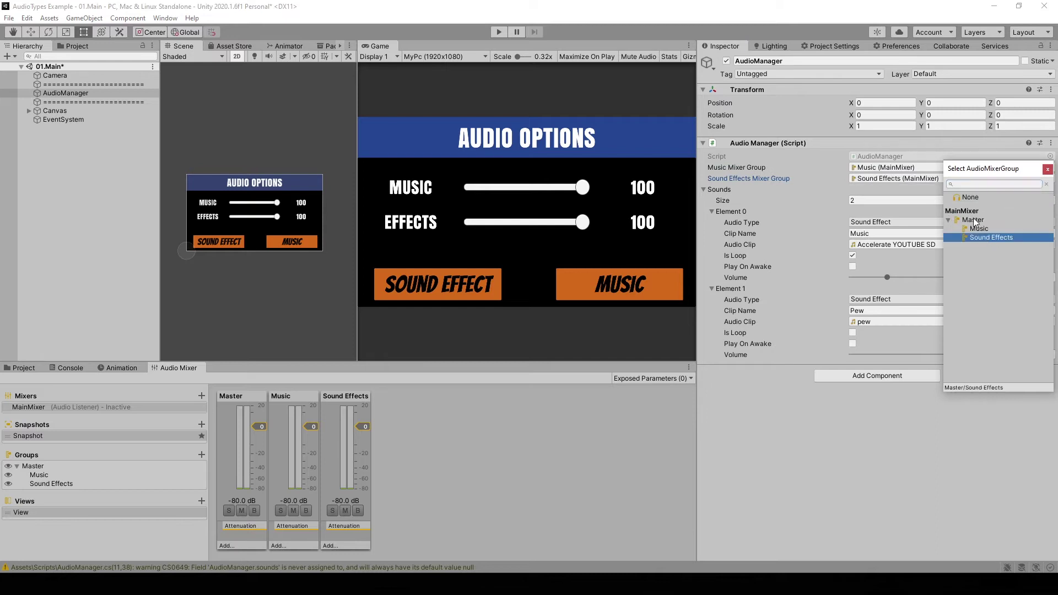
{"action": "left_click", "coordinate": [975, 221]}
{"action": "left_click", "coordinate": [985, 238]}
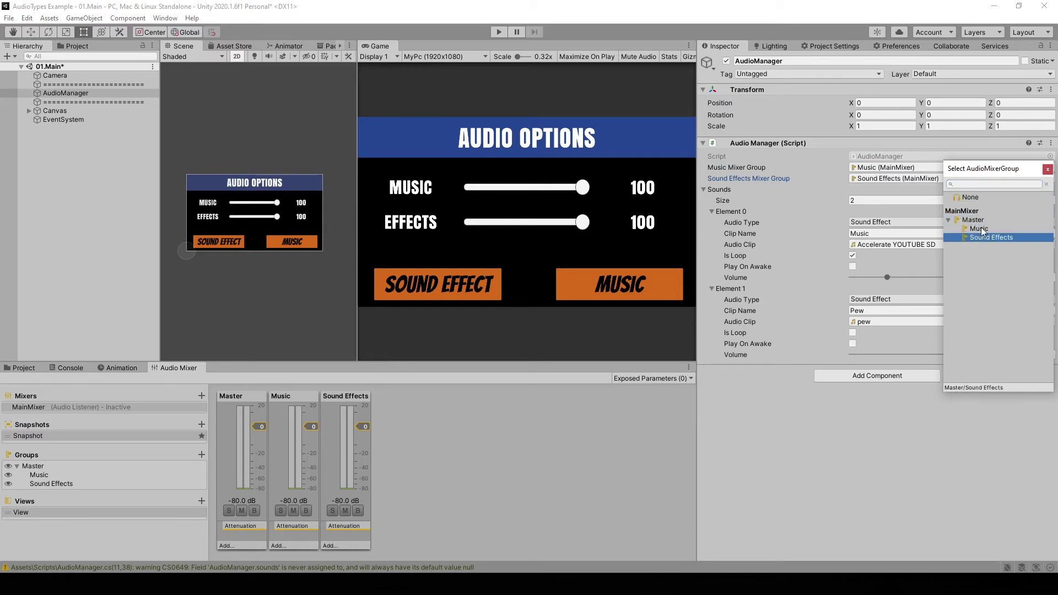
{"action": "left_click", "coordinate": [1051, 169]}
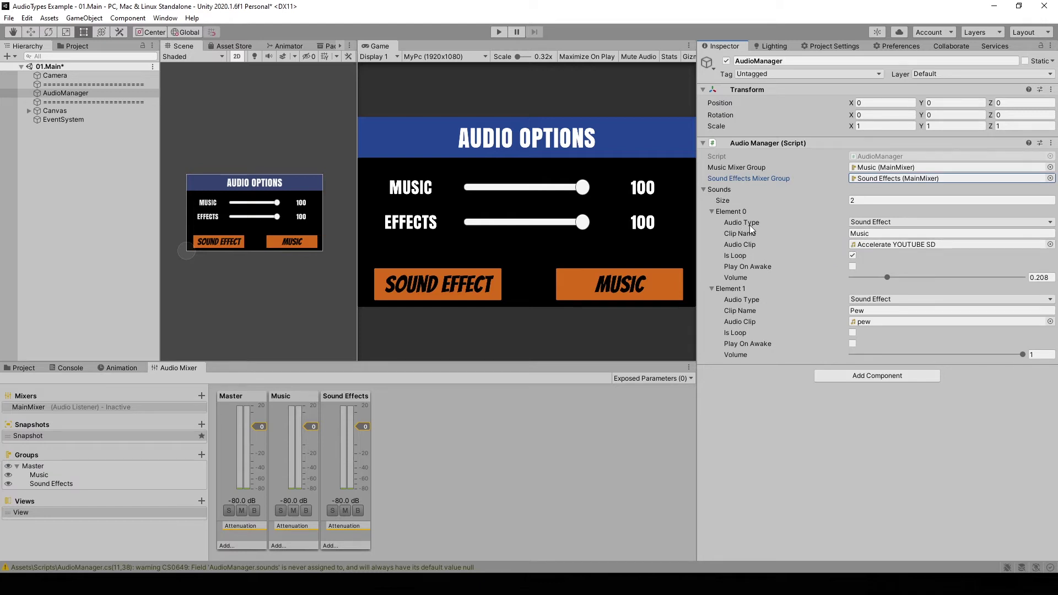
{"action": "left_click", "coordinate": [881, 222]}
{"action": "left_click", "coordinate": [873, 244]}
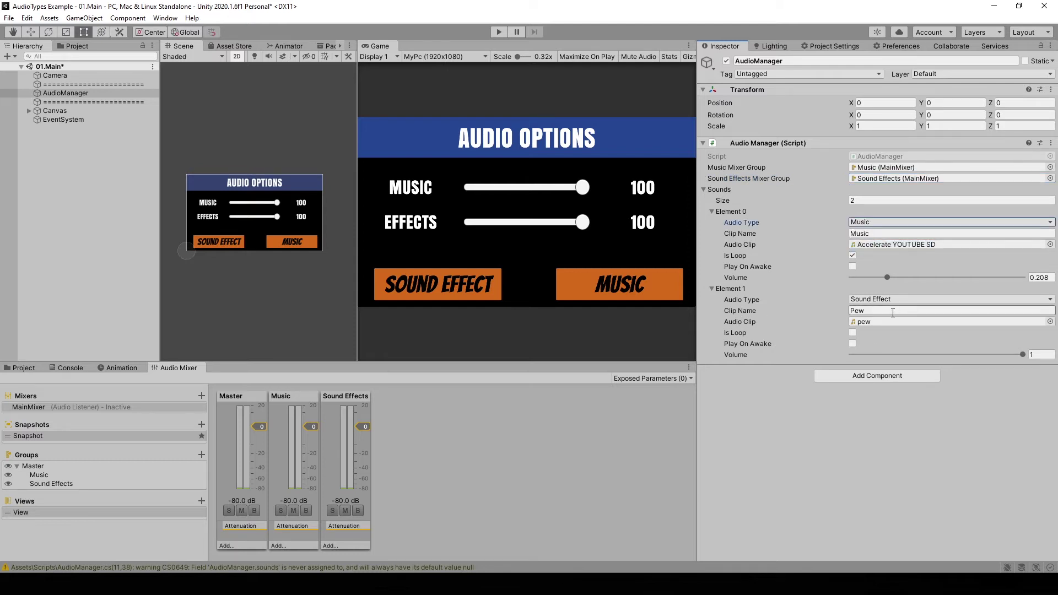
Step: Run the scene, enable mixer editing in play mode, and test the Sound Effect button with the Sound Effects group at -80 dB
{"action": "left_click", "coordinate": [500, 32]}
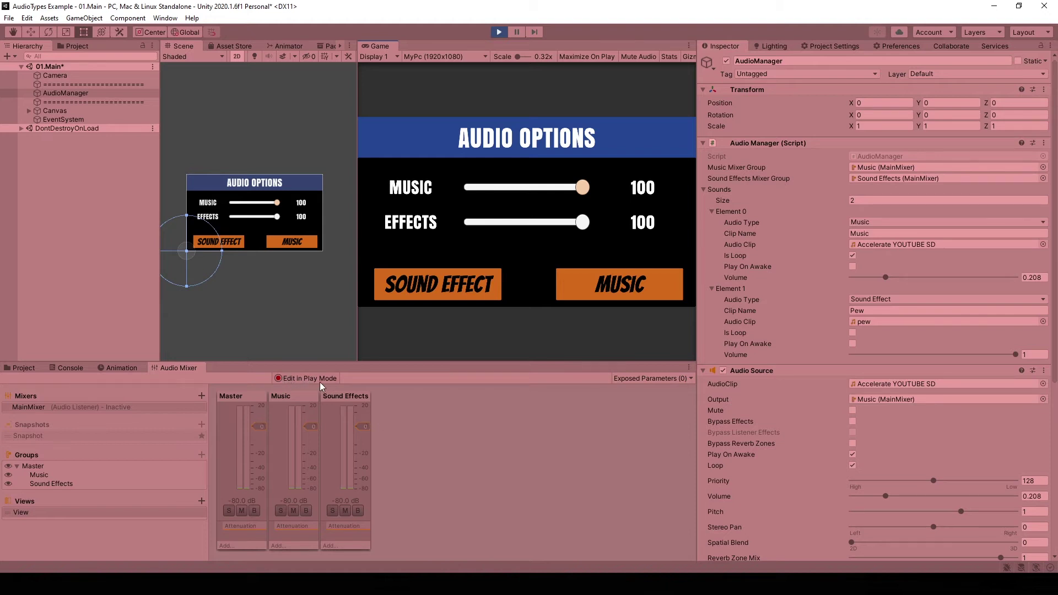
{"action": "left_click", "coordinate": [302, 378]}
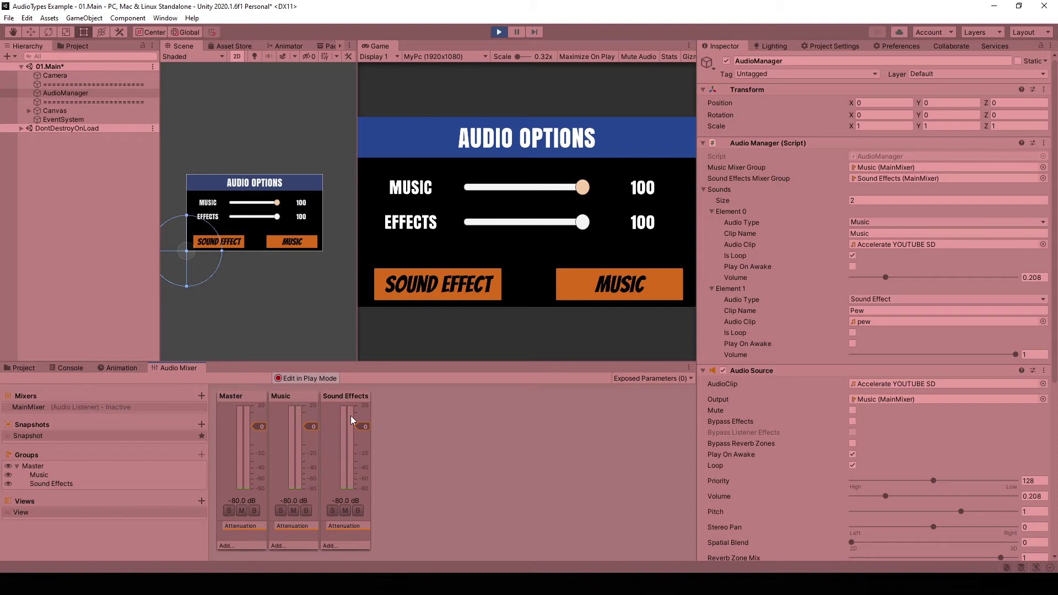
{"action": "left_click", "coordinate": [460, 283]}
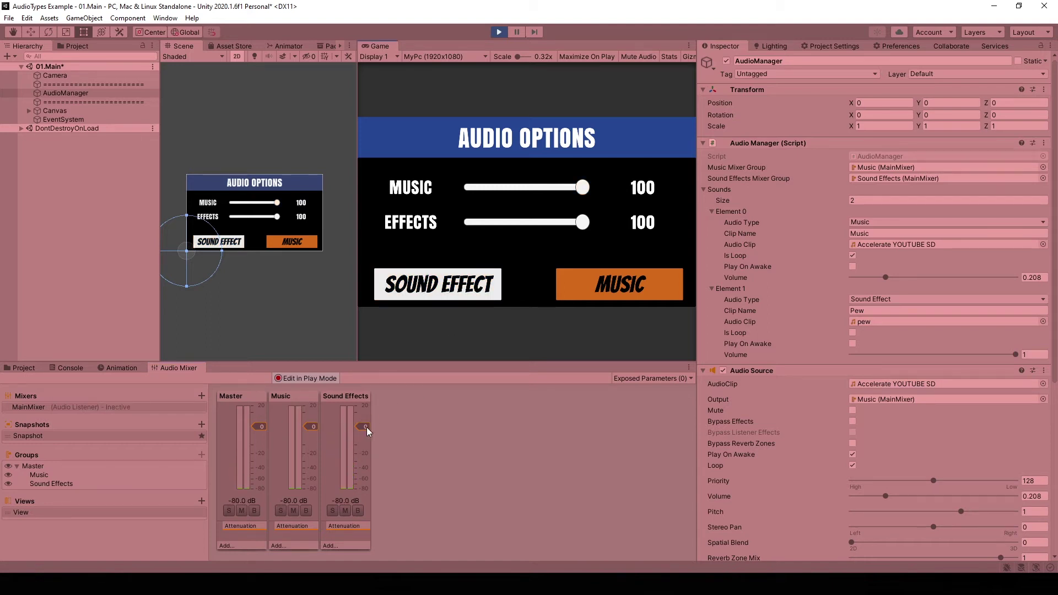
{"action": "left_click_drag", "start_coordinate": [366, 428], "coordinate": [365, 489]}
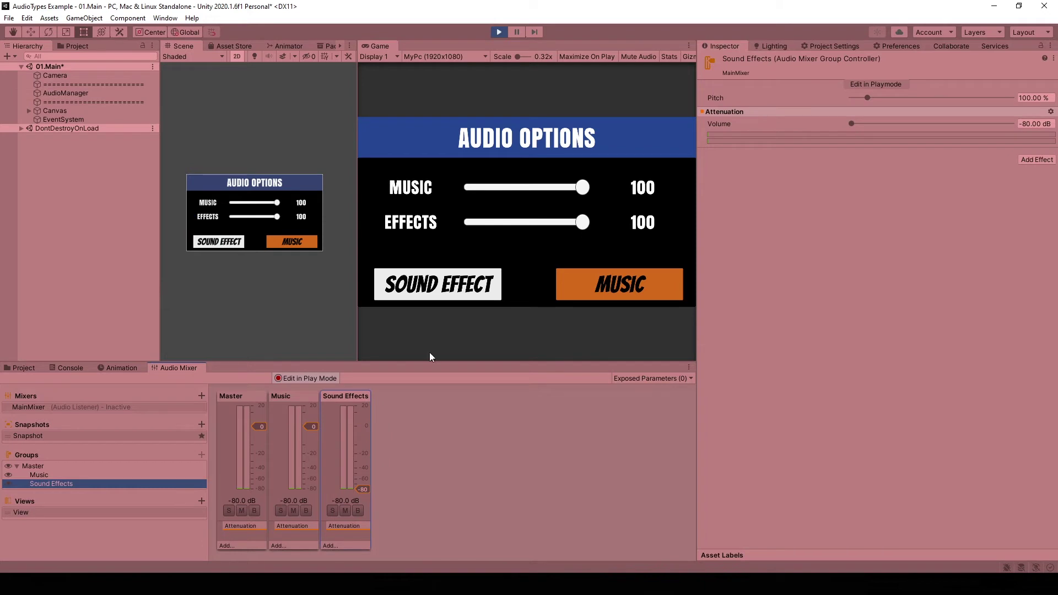
{"action": "left_click", "coordinate": [448, 290]}
{"action": "left_click", "coordinate": [448, 290]}
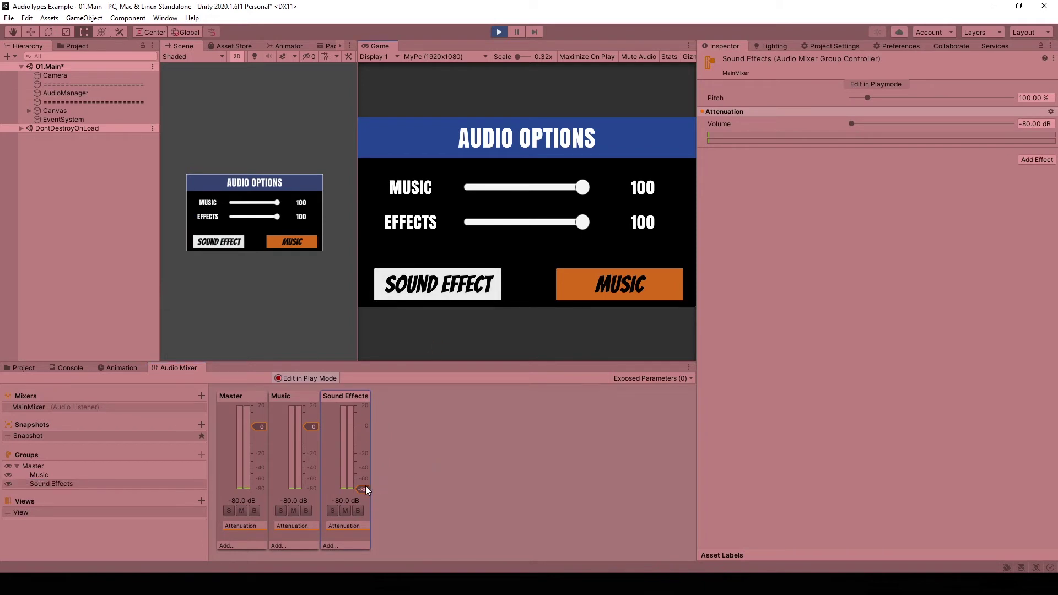
Step: Test the Sound Effect button with the Sound Effects group at 20 dB, lower the group to -80 dB, and stop the scene
{"action": "left_click_drag", "start_coordinate": [367, 490], "coordinate": [369, 345]}
{"action": "left_click", "coordinate": [438, 284]}
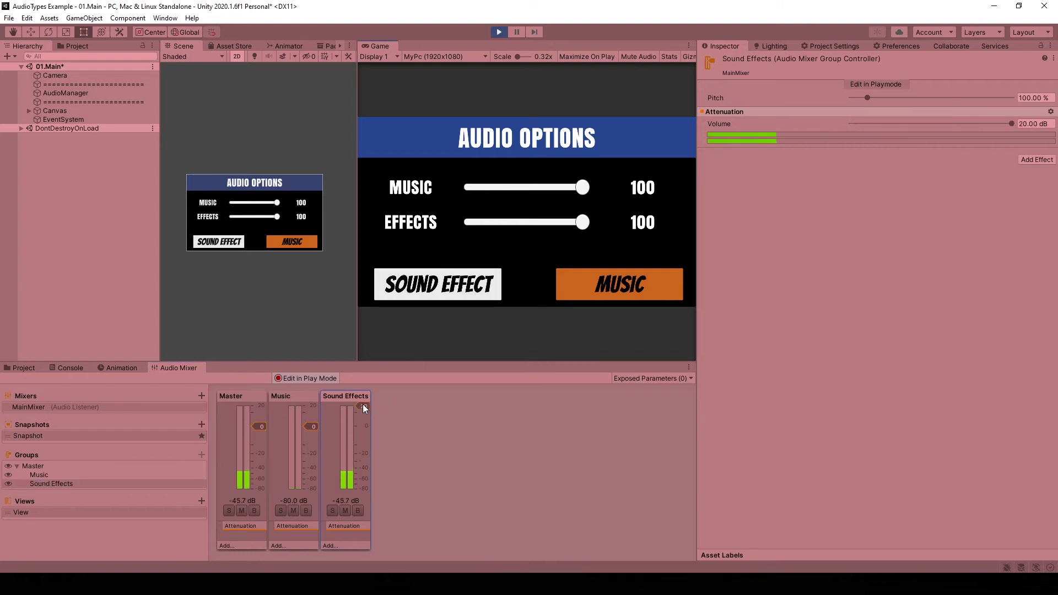
{"action": "left_click_drag", "start_coordinate": [363, 404], "coordinate": [310, 466]}
{"action": "left_click", "coordinate": [498, 32]}
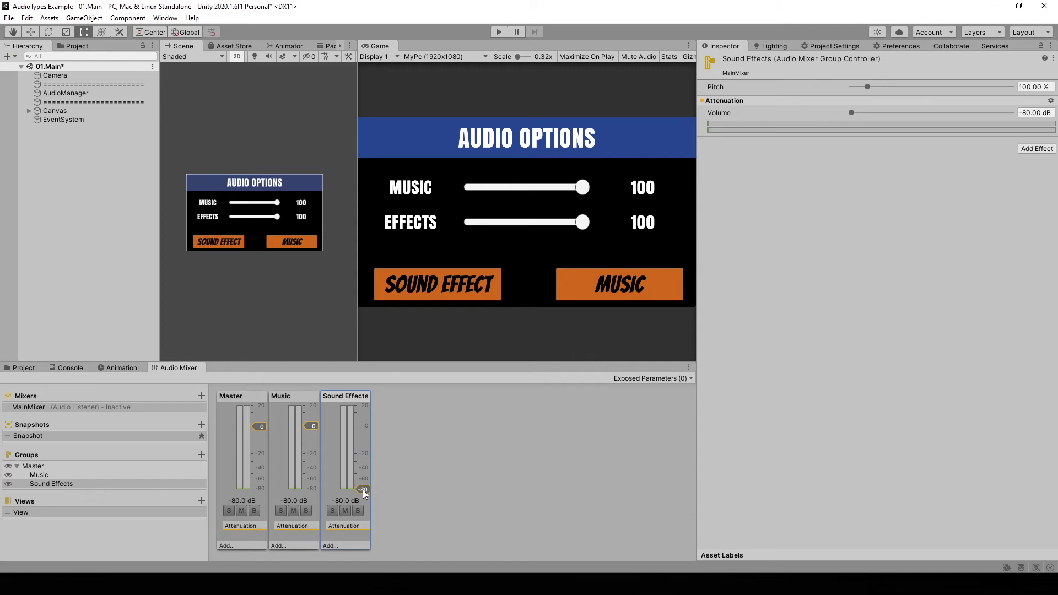
Step: Reset the Sound Effects and Music groups' volumes to 0 dB and save the scene
{"action": "left_click_drag", "start_coordinate": [363, 488], "coordinate": [364, 426]}
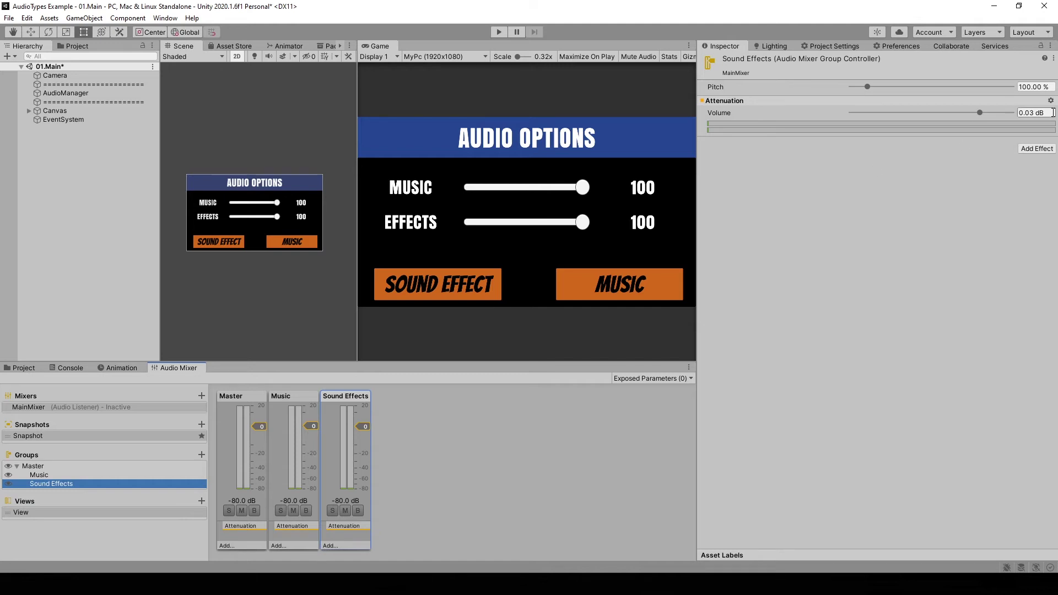
{"action": "left_click", "coordinate": [281, 396]}
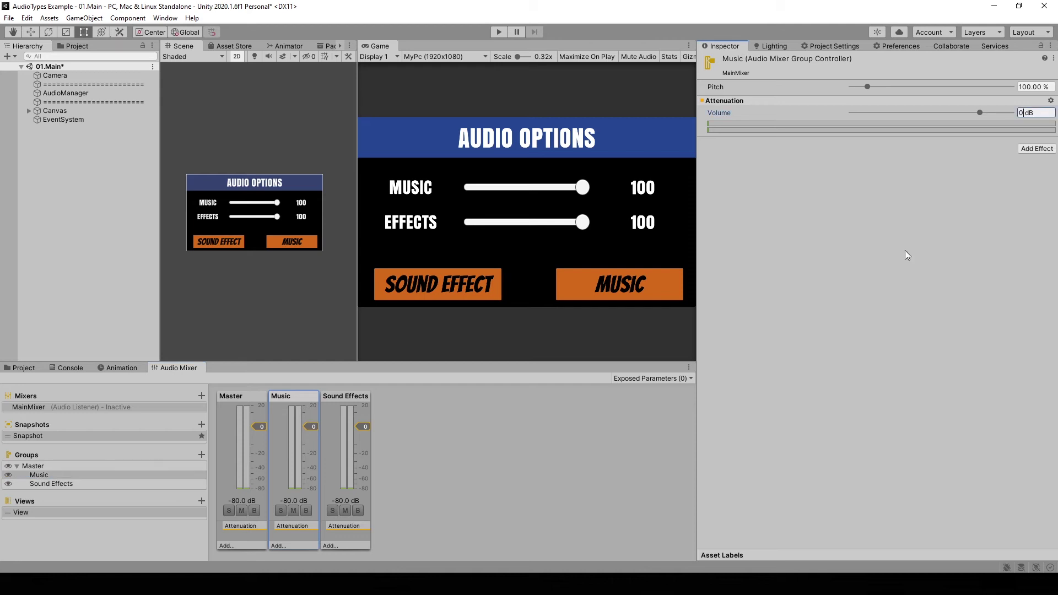
{"action": "left_click", "coordinate": [545, 420]}
{"action": "key", "text": "ctrl+s"}
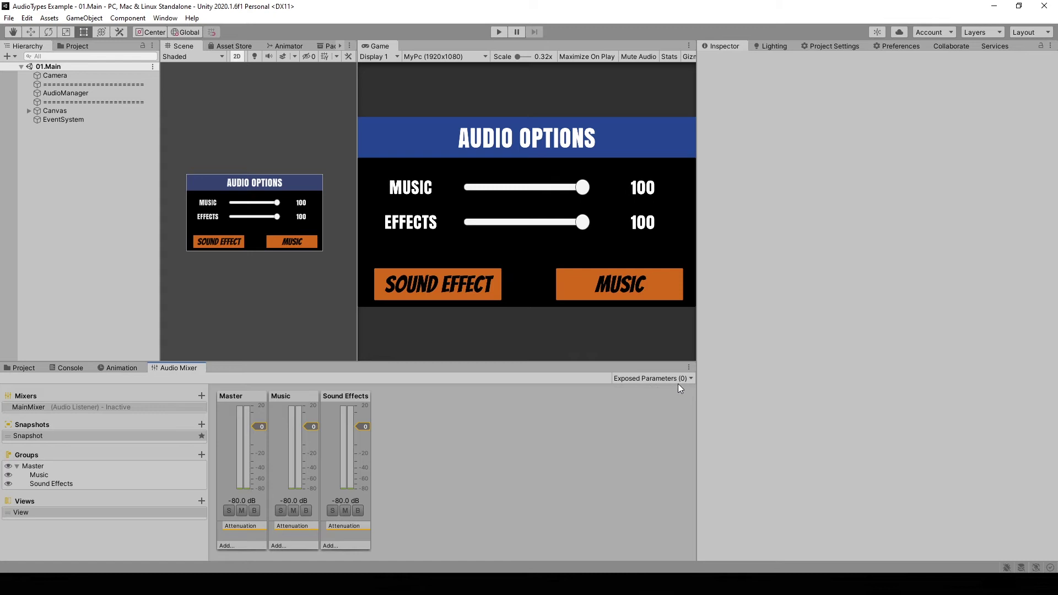
Step: Expose the Music group's volume to script and rename the exposed parameter "Music Volume"
{"action": "left_click", "coordinate": [308, 397]}
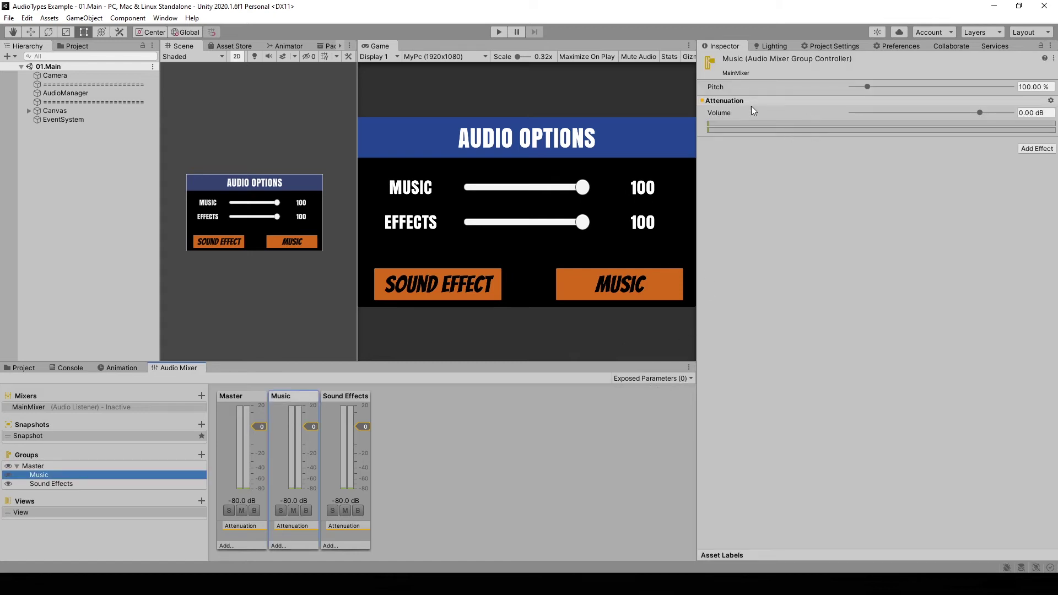
{"action": "right_click", "coordinate": [718, 112]}
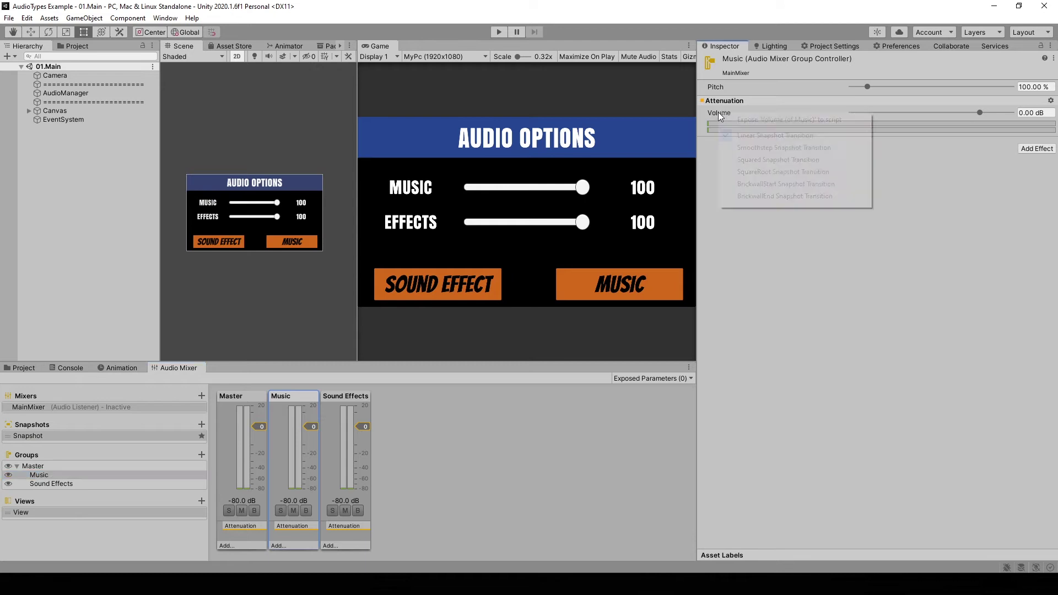
{"action": "left_click", "coordinate": [746, 121]}
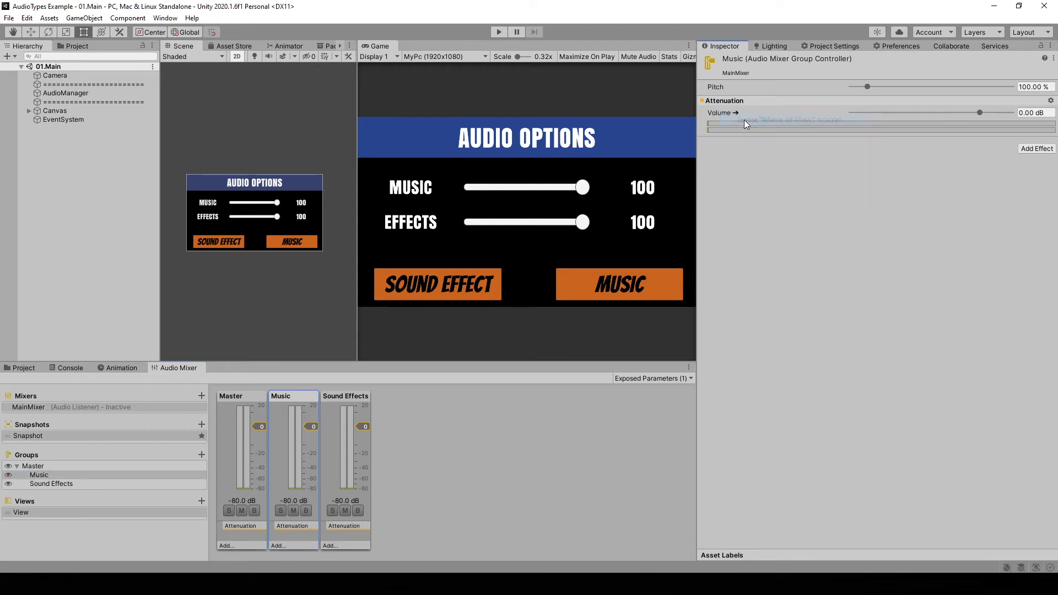
{"action": "left_click", "coordinate": [676, 379]}
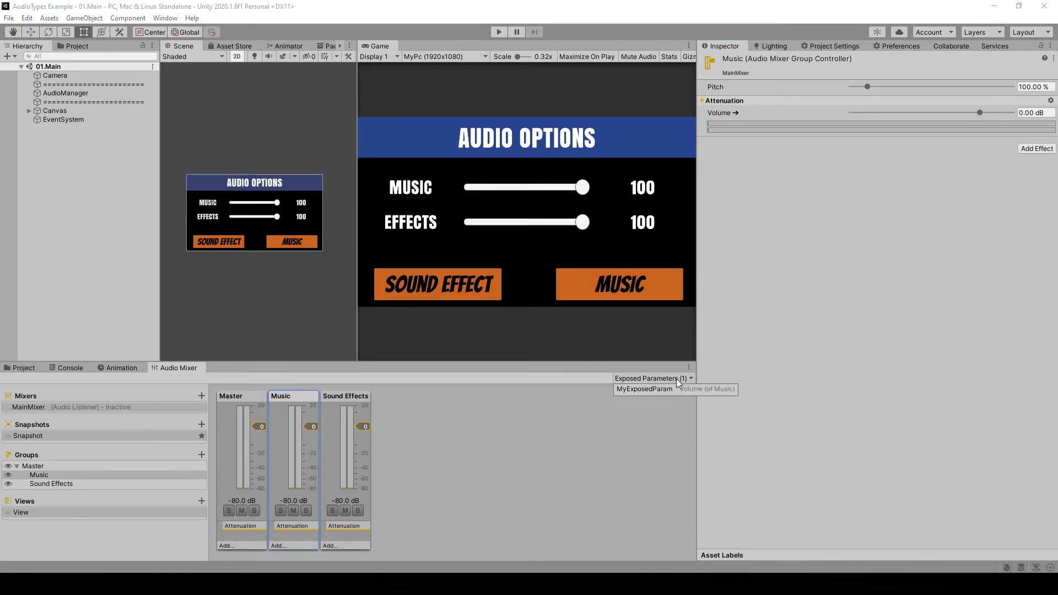
{"action": "double_click", "coordinate": [657, 389]}
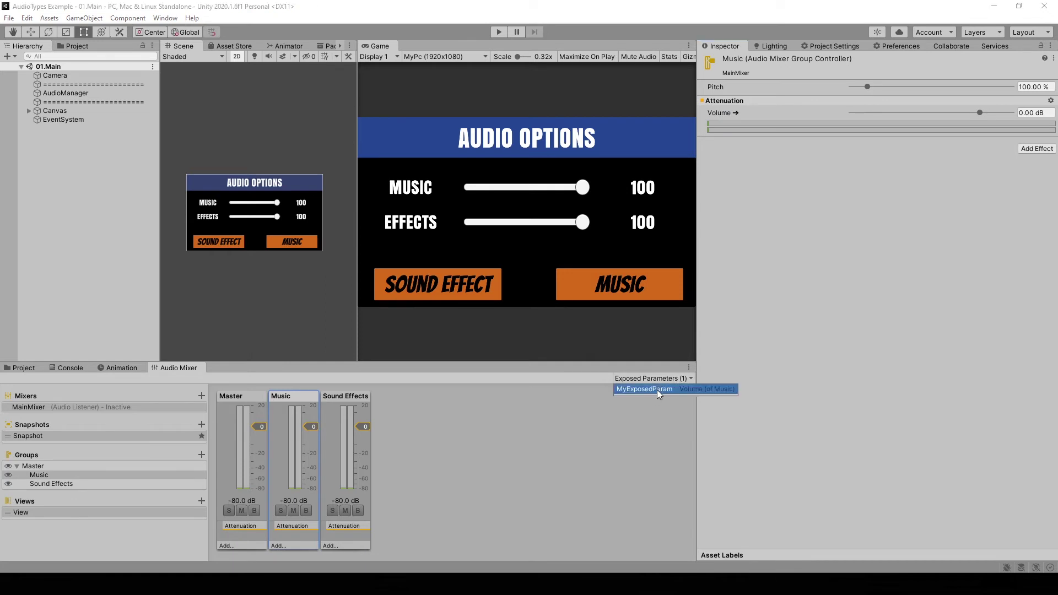
{"action": "type", "text": "Music Volume"}
{"action": "key", "text": "Return"}
{"action": "left_click", "coordinate": [383, 401]}
Step: Expose the Sound Effects group's volume to script and rename its exposed parameter as the sound effects volume
{"action": "left_click", "coordinate": [360, 407]}
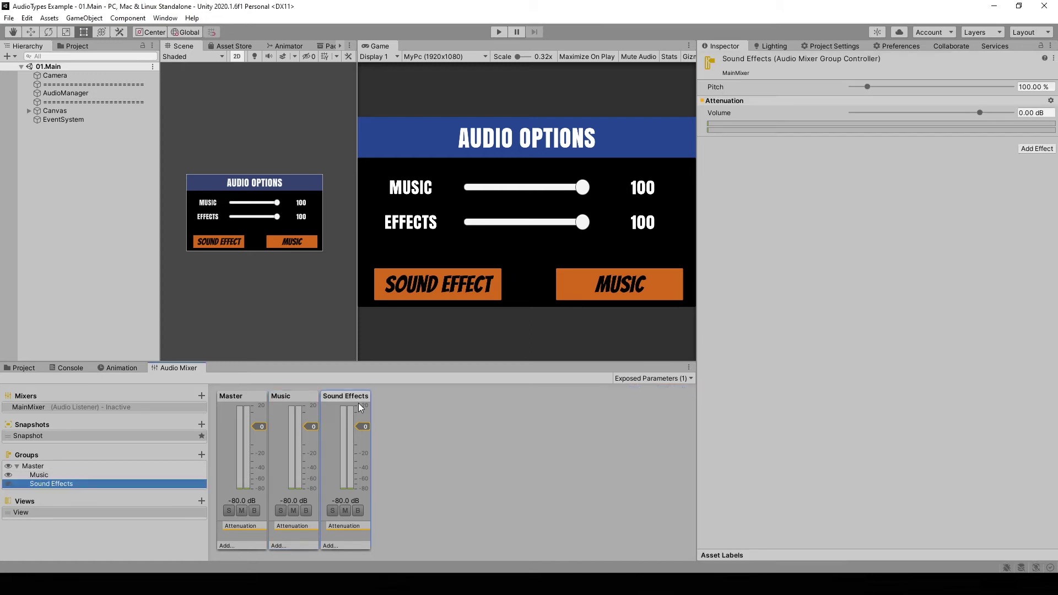
{"action": "right_click", "coordinate": [726, 112]}
{"action": "left_click", "coordinate": [742, 118]}
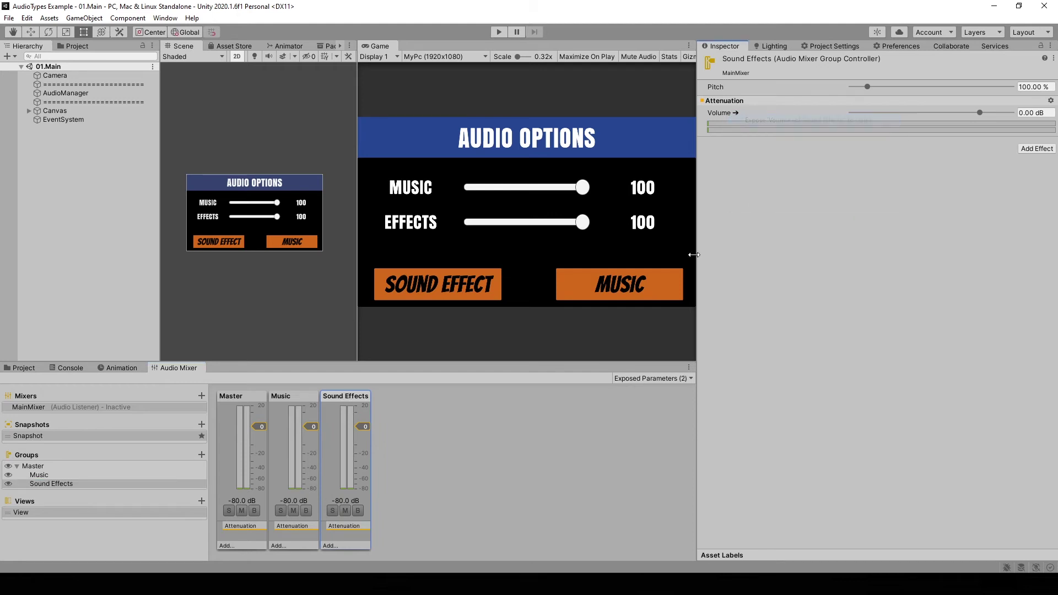
{"action": "left_click", "coordinate": [660, 379]}
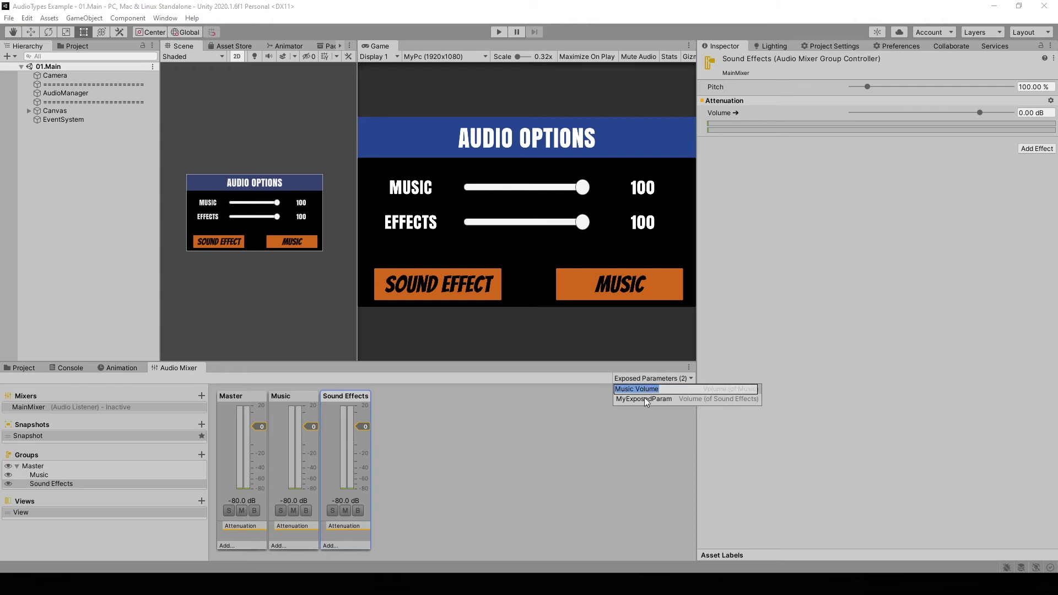
{"action": "double_click", "coordinate": [643, 398]}
{"action": "type", "text": "Effects Volume"}
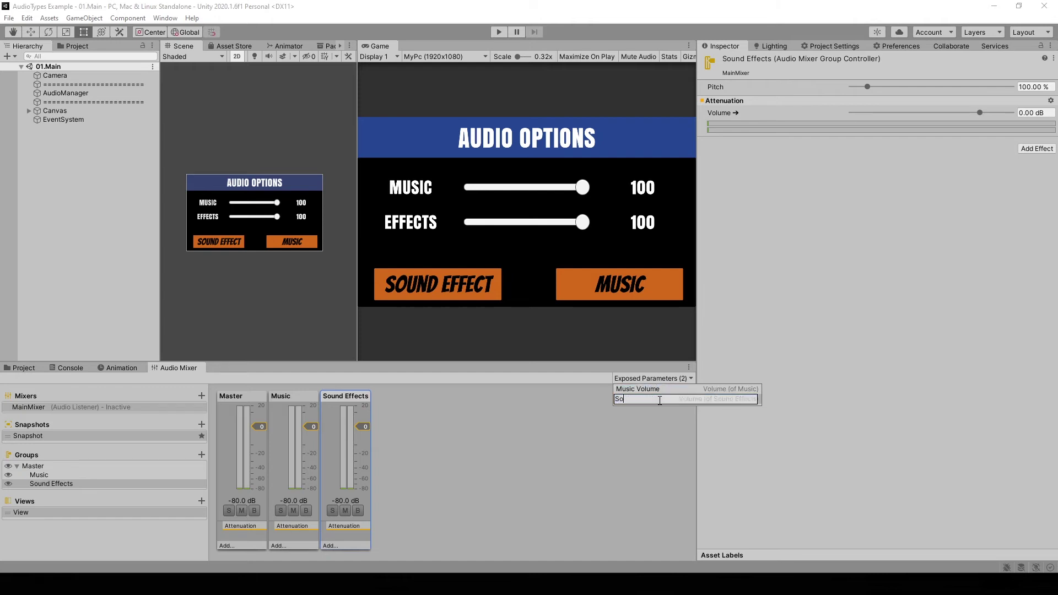
{"action": "key", "text": "Return"}
{"action": "left_click", "coordinate": [487, 506]}
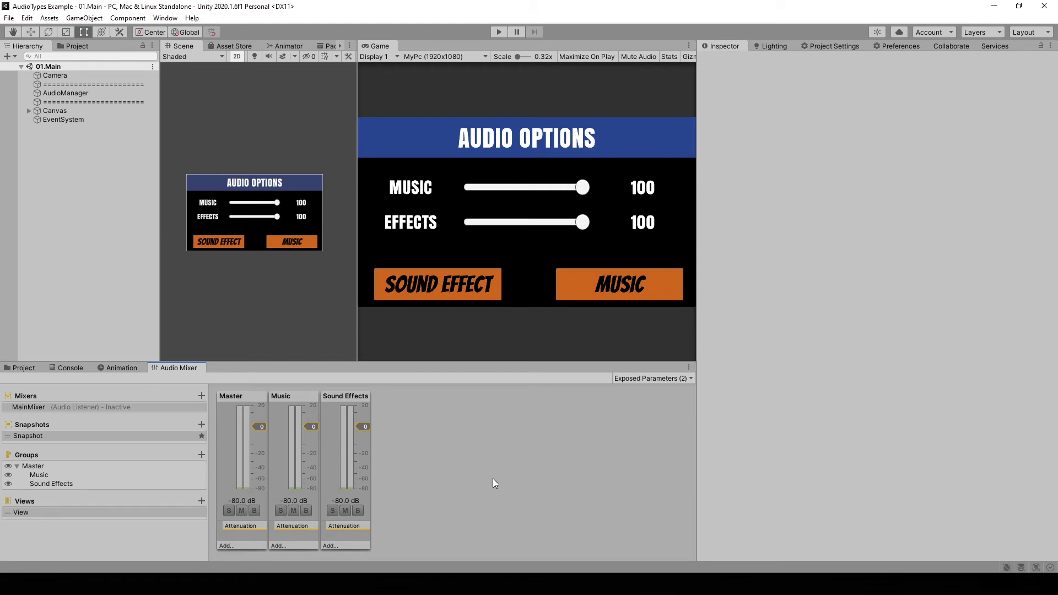
Step: Add a new AudioOptionsManager script to the AudioManager object and open it in Visual Studio
{"action": "left_click", "coordinate": [65, 93]}
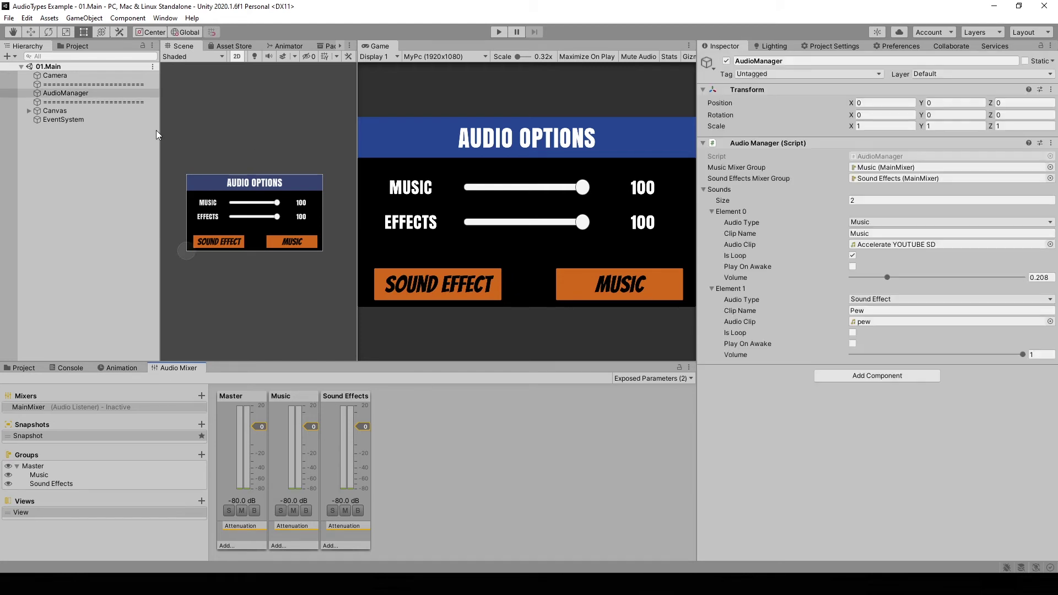
{"action": "left_click", "coordinate": [858, 380]}
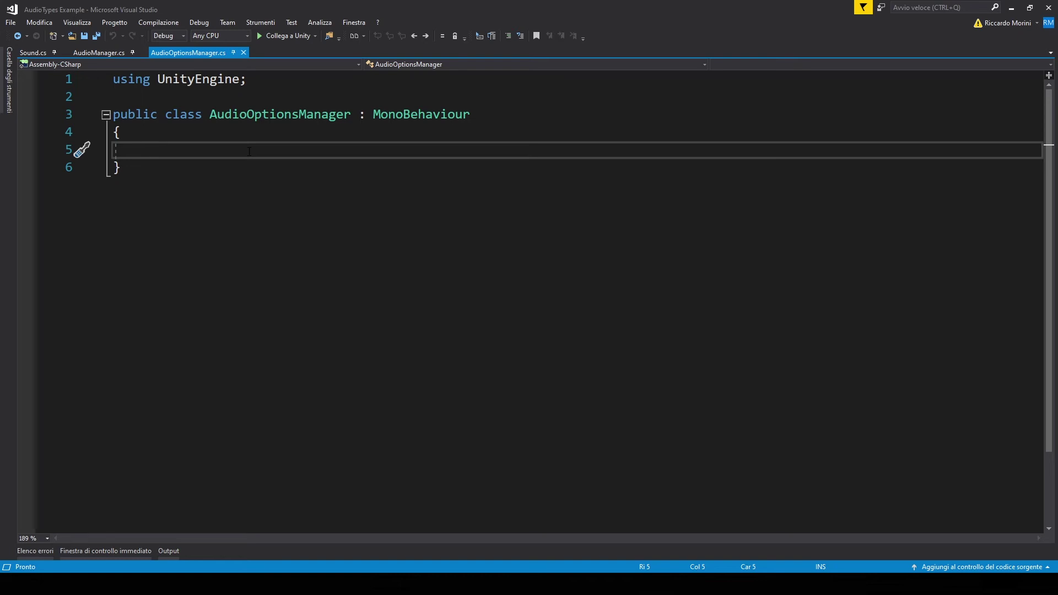
Step: Declare public static float fields musicVolume and soundEffectsVolume in the AudioOptionsManager class
{"action": "type", "text": "public static float musicVolume;"}
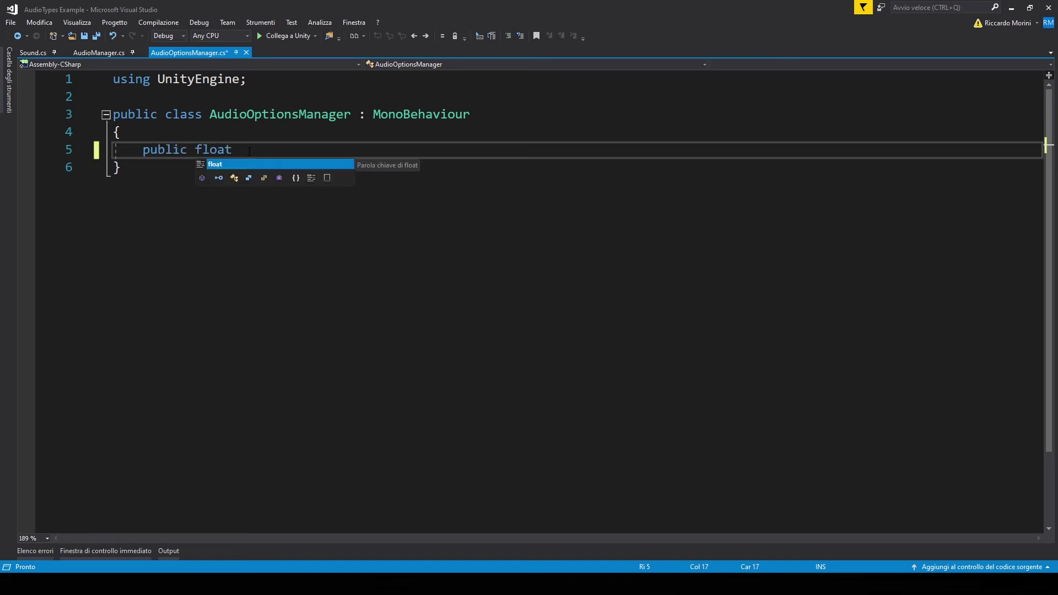
{"action": "key", "text": "ctrl+d"}
{"action": "type", "text": "soundEffectsVolume;"}
Step: Turn musicVolume and soundEffectsVolume into properties with "{ get; private set; }" and save AudioOptionsManager.cs
{"action": "key", "text": "Up"}
{"action": "key", "text": "End"}
{"action": "key", "text": "BackSpace"}
{"action": "type", "text": "{ get; private set; }"}
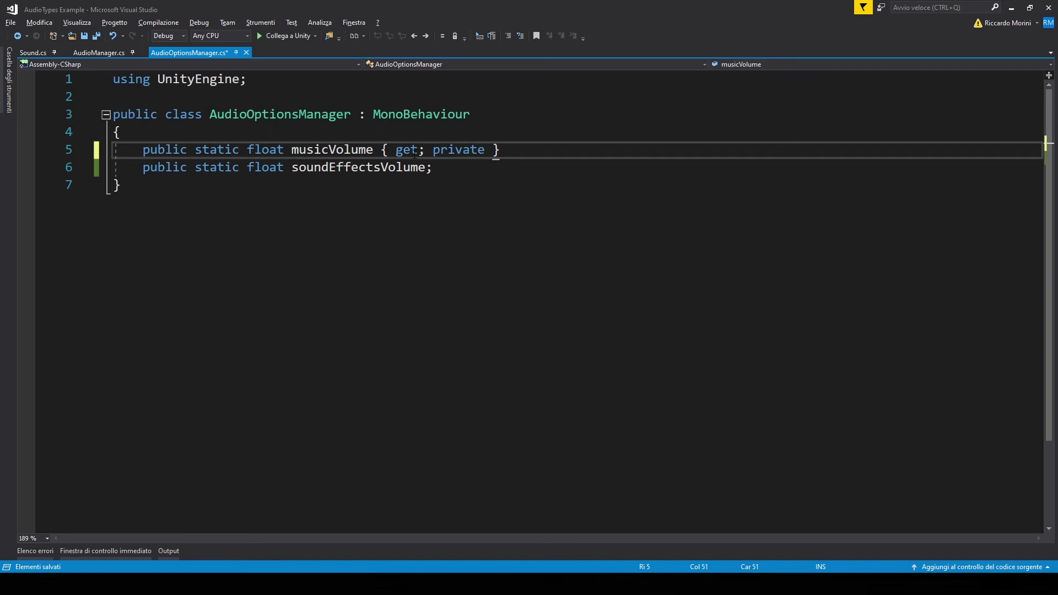
{"action": "key", "text": "Down"}
{"action": "key", "text": "End"}
{"action": "key", "text": "BackSpace"}
{"action": "type", "text": "{ get; private set; }"}
{"action": "key", "text": "ctrl+s"}
{"action": "key", "text": "Up"}
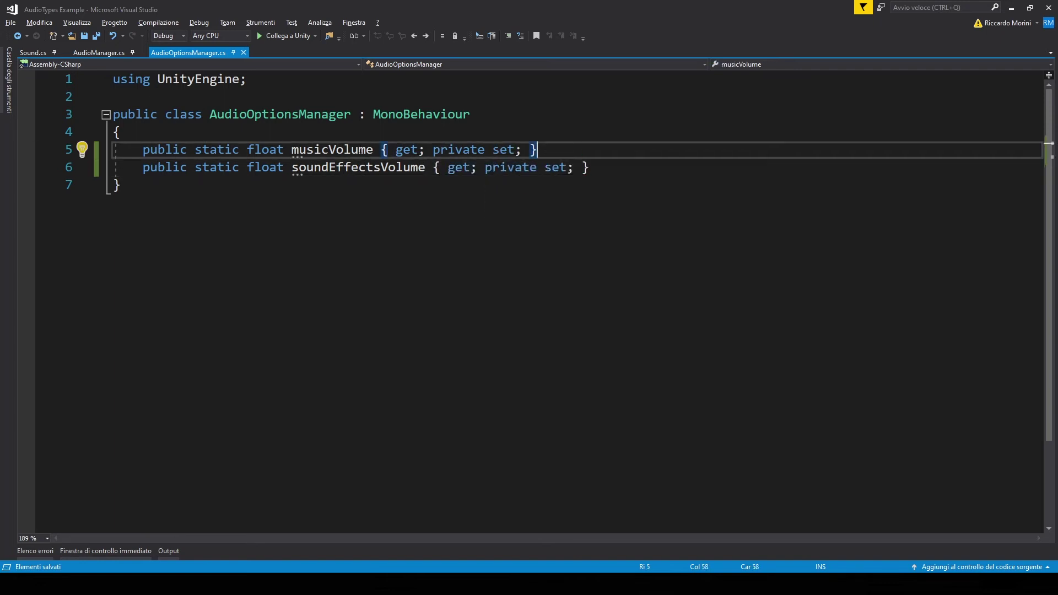
{"action": "left_click", "coordinate": [359, 150]}
{"action": "key", "text": "ctrl+r"}
{"action": "key", "text": "ctrl+r"}
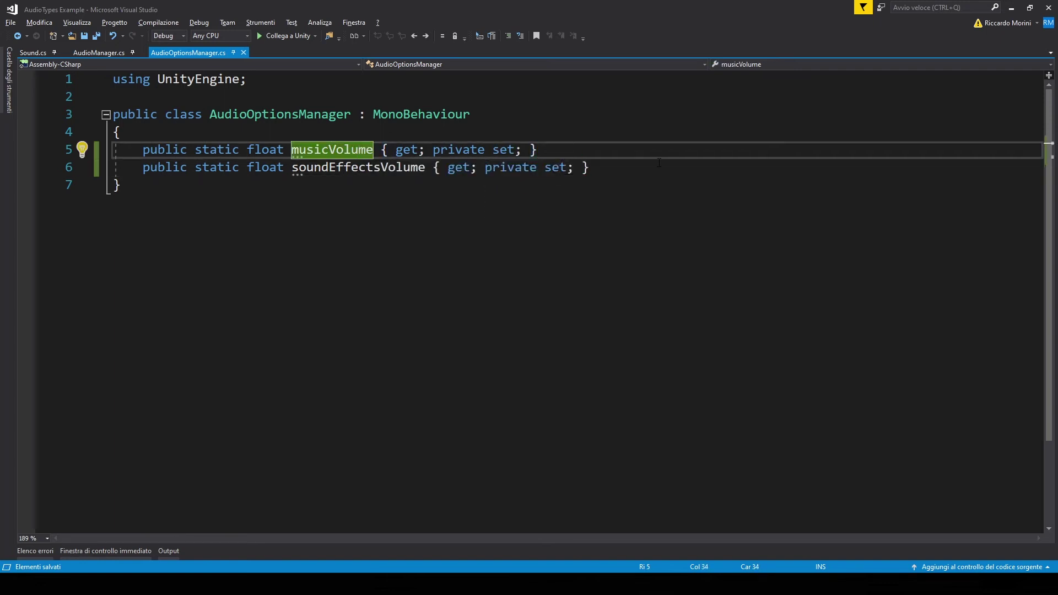
{"action": "key", "text": "Escape"}
{"action": "key", "text": "End"}
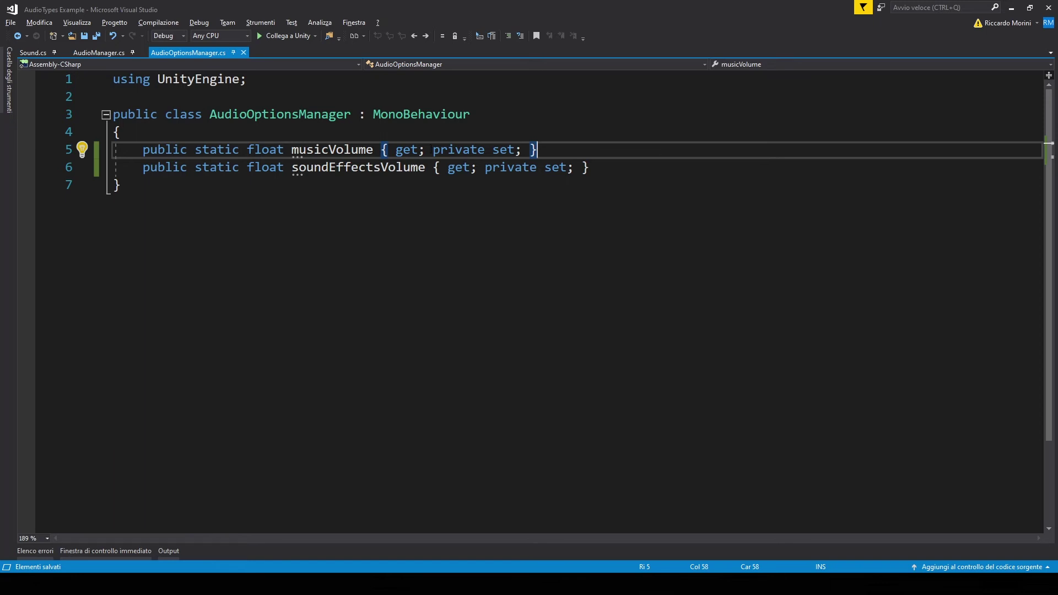
{"action": "key", "text": "ctrl+shift+Left"}
{"action": "key", "text": "ctrl+shift+Left"}
{"action": "key", "text": "ctrl+shift+Left"}
{"action": "key", "text": "ctrl+shift+Left"}
{"action": "left_click", "coordinate": [574, 149]}
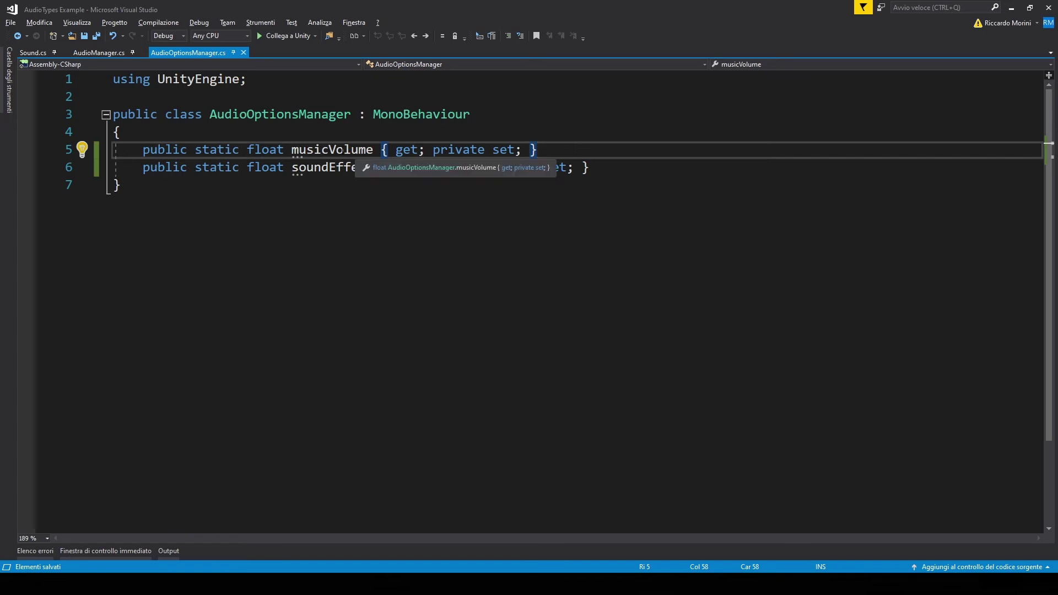
Step: Add an empty public void OnMusicSliderValueChange(float value) method below the volume properties and save the script
{"action": "double_click", "coordinate": [331, 150]}
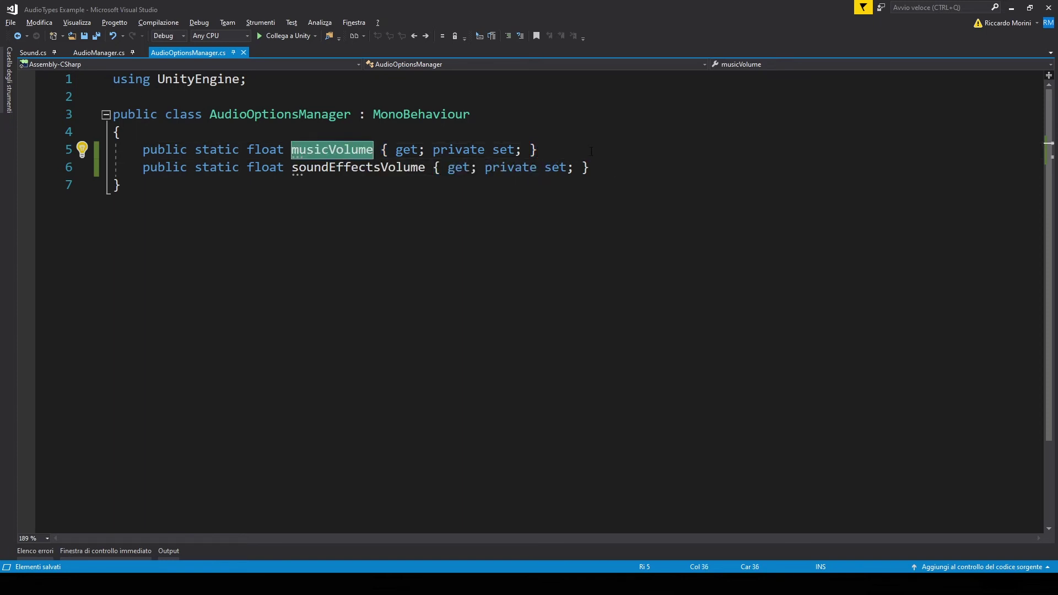
{"action": "left_click", "coordinate": [606, 162]}
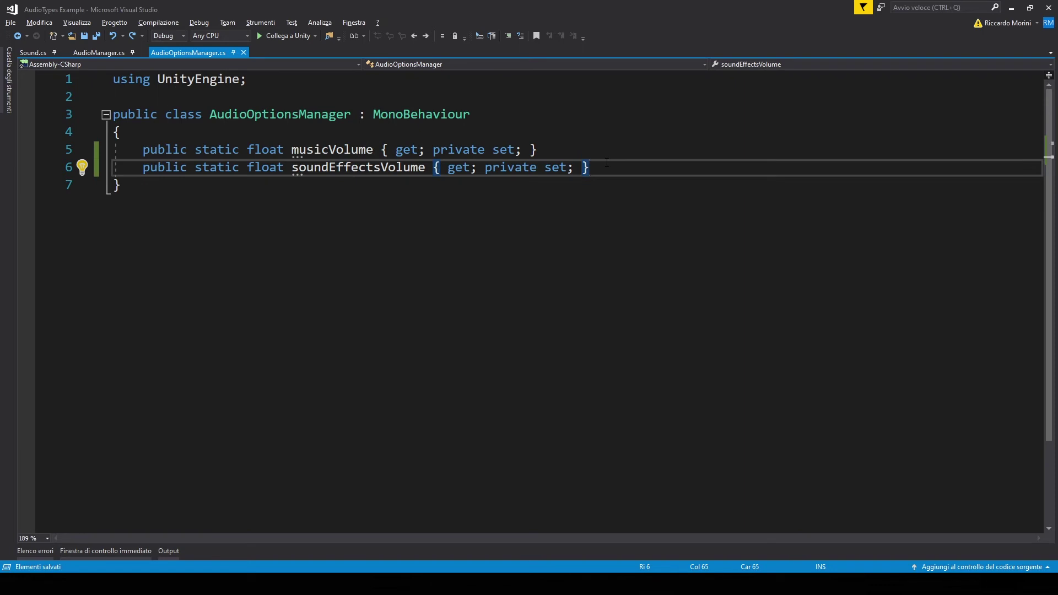
{"action": "key", "text": "Return"}
{"action": "key", "text": "Return"}
{"action": "type", "text": "public void OnMusicSlide"}
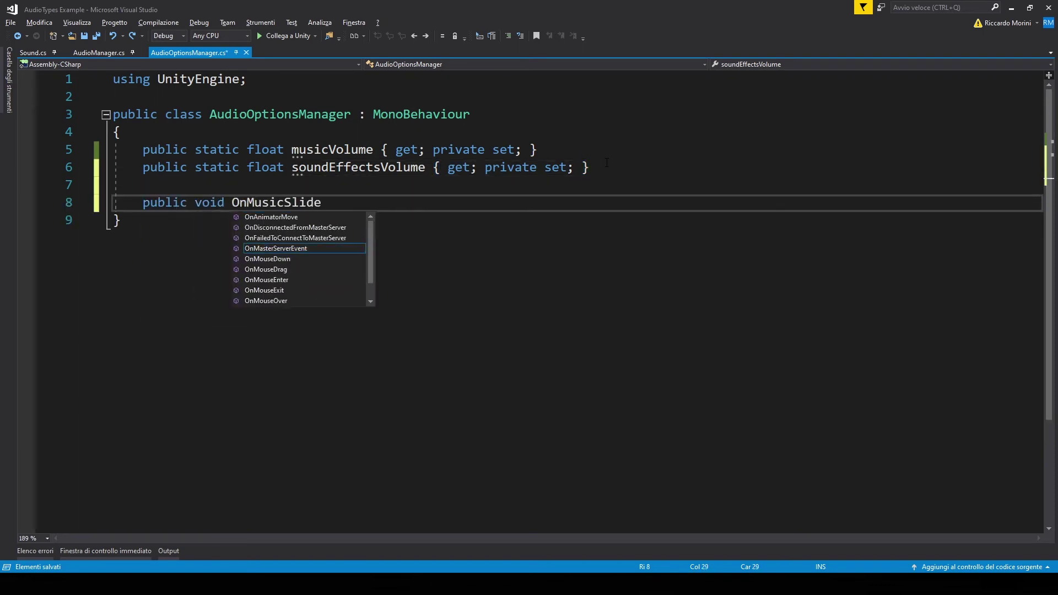
{"action": "type", "text": "rValueChange(float value)"}
{"action": "key", "text": "Return"}
{"action": "type", "text": "{"}
{"action": "key", "text": "Return"}
{"action": "key", "text": "ctrl+s"}
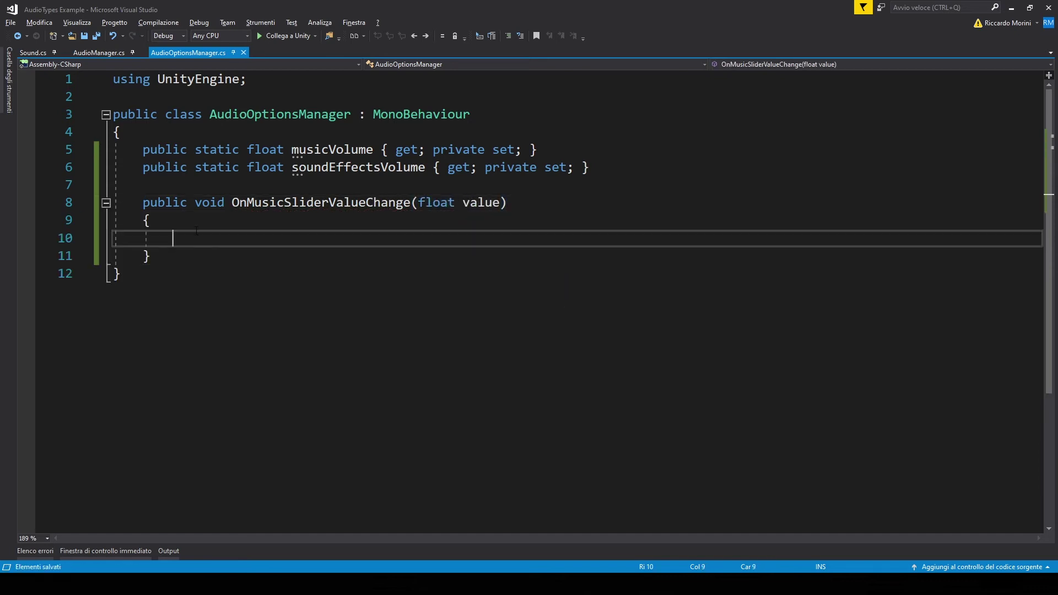
Step: Assign the value parameter to musicVolume inside OnMusicSliderValueChange
{"action": "left_click", "coordinate": [173, 203]}
{"action": "double_click", "coordinate": [175, 204]}
{"action": "left_click", "coordinate": [208, 243]}
{"action": "left_click_drag", "start_coordinate": [419, 203], "coordinate": [506, 203]}
{"action": "left_click", "coordinate": [486, 247]}
{"action": "double_click", "coordinate": [481, 203]}
{"action": "left_click", "coordinate": [406, 244]}
{"action": "type", "text": "musicVolume = value;"}
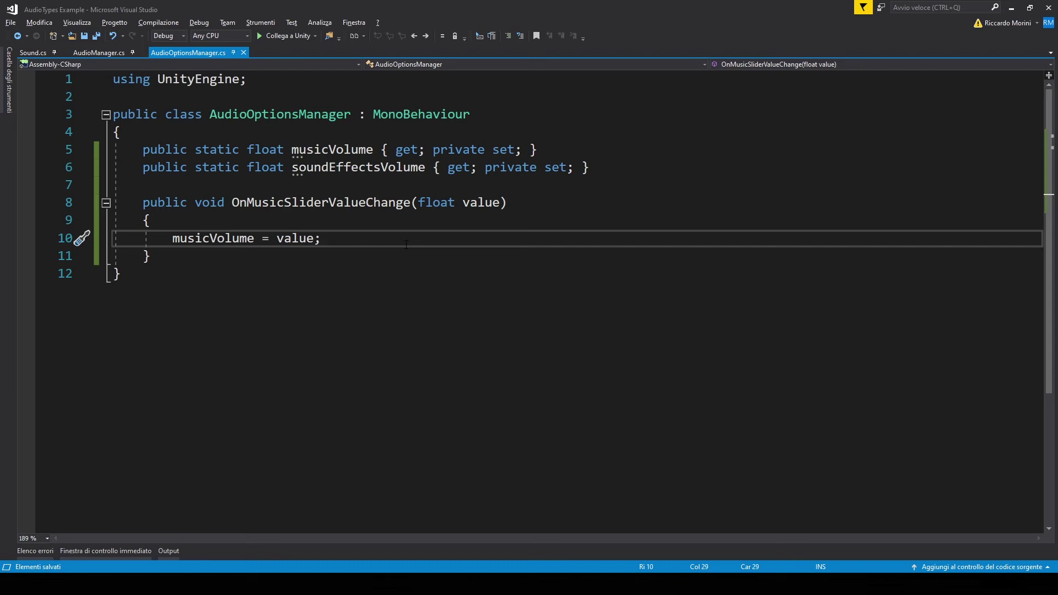
Step: Import TMPro and declare serialized private TextMeshProUGUI fields musicSliderText and soundEffectsSliderText in AudioOptionsManager
{"action": "left_click", "coordinate": [452, 90]}
{"action": "type", "text": "using TMPro;"}
{"action": "key", "text": "Return"}
{"action": "key", "text": "Down"}
{"action": "key", "text": "Down"}
{"action": "key", "text": "Down"}
{"action": "key", "text": "Down"}
{"action": "key", "text": "End"}
{"action": "key", "text": "Return"}
{"action": "key", "text": "Return"}
{"action": "type", "text": "[SerializeField] private TextMeshProUGUI music"}
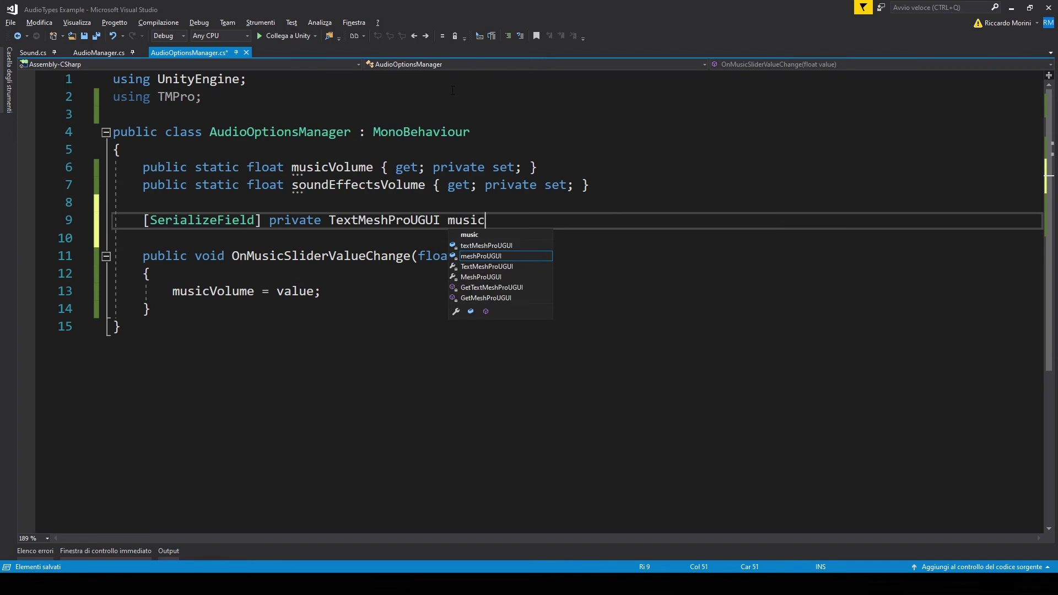
{"action": "type", "text": "SliderText;"}
{"action": "key", "text": "ctrl+d"}
{"action": "double_click", "coordinate": [502, 238]}
{"action": "type", "text": "soundEffectsSliderText"}
Step: Set musicSliderText.text to value.ToString() after the musicVolume assignment in OnMusicSliderValueChange
{"action": "left_click", "coordinate": [358, 309]}
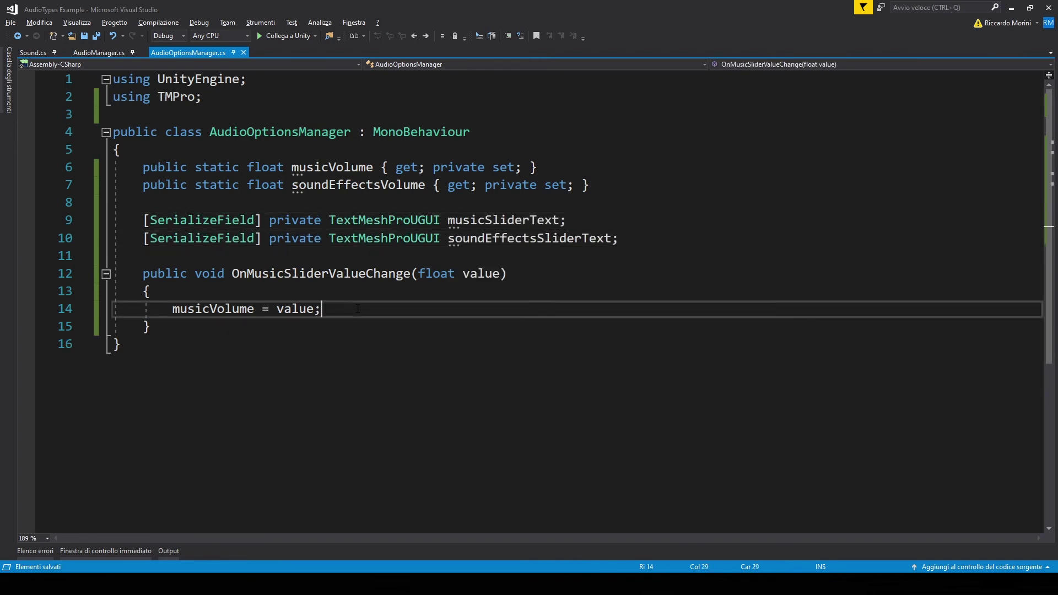
{"action": "key", "text": "Return"}
{"action": "type", "text": "musicSliderText.text = value.ToString();"}
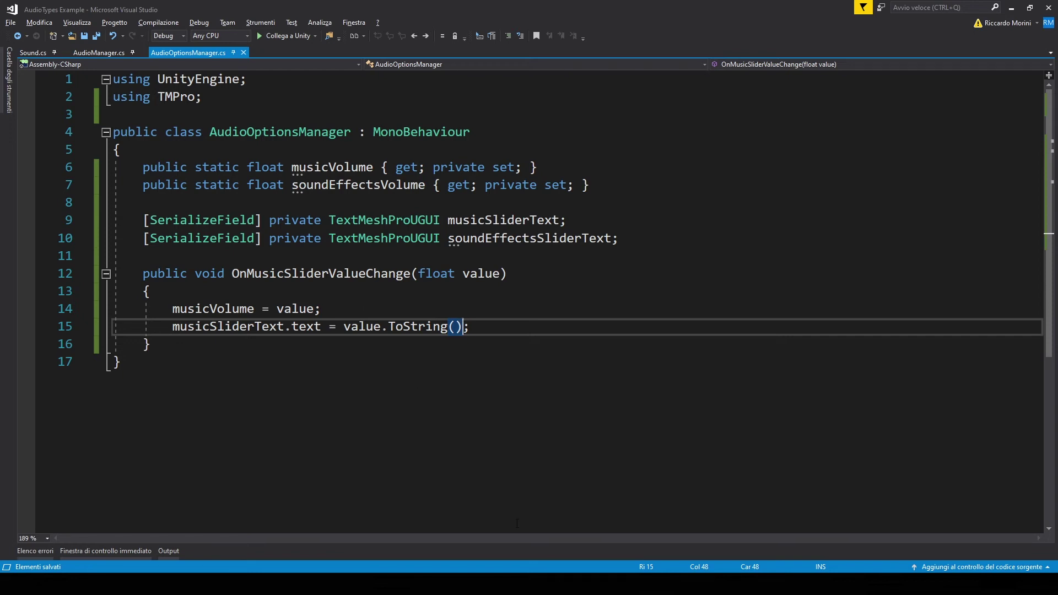
Step: Switch to Unity and assign MusicVolumeNumberText and EffectsVolumeNumberText to the AudioManager's Music and Sound Effects Slider Text references
{"action": "key", "text": "alt+Tab"}
{"action": "left_click", "coordinate": [29, 112]}
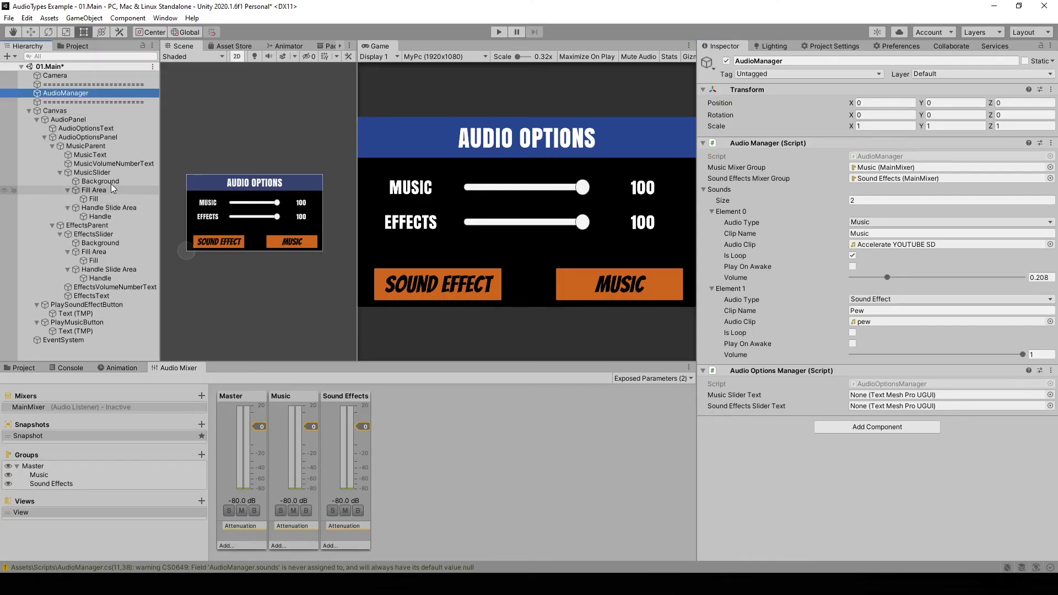
{"action": "left_click_drag", "start_coordinate": [104, 163], "coordinate": [937, 395]}
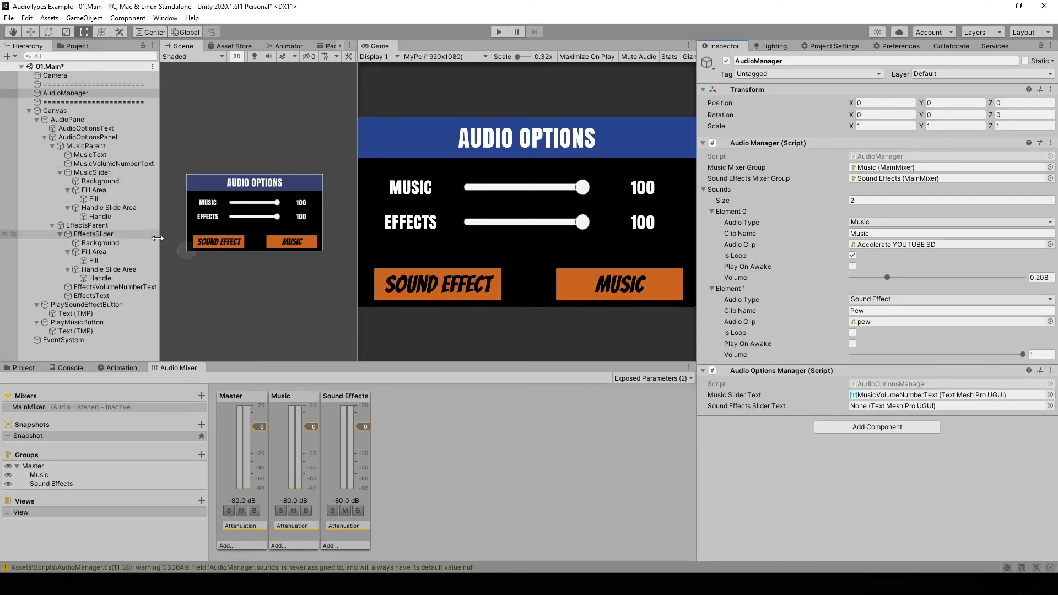
{"action": "left_click_drag", "start_coordinate": [141, 287], "coordinate": [843, 406]}
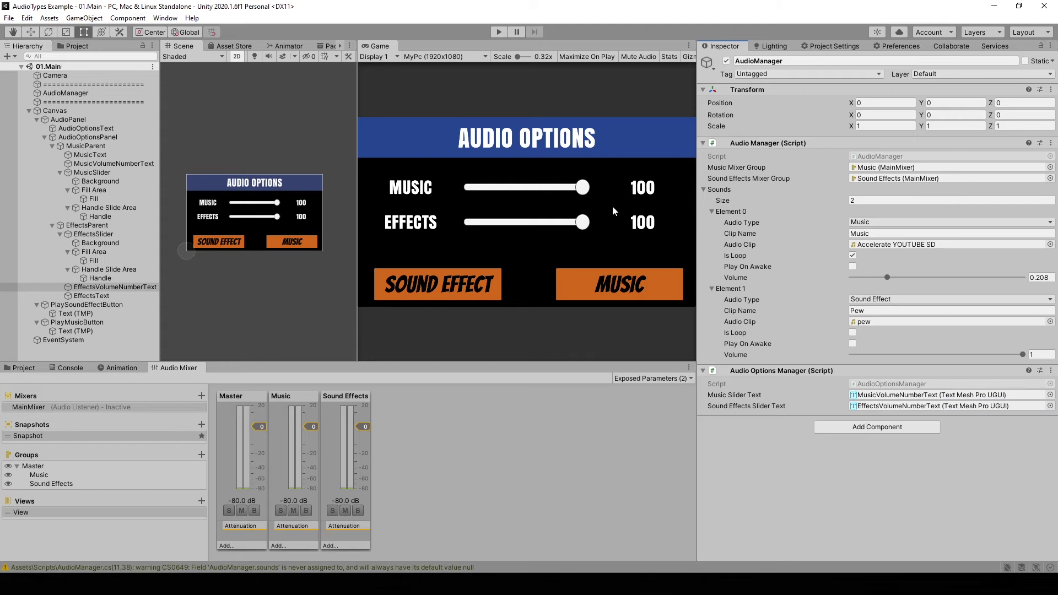
Step: Try raising the Music mixer group's attenuation fader to about 12 dB, and undo the change
{"action": "left_click", "coordinate": [291, 418]}
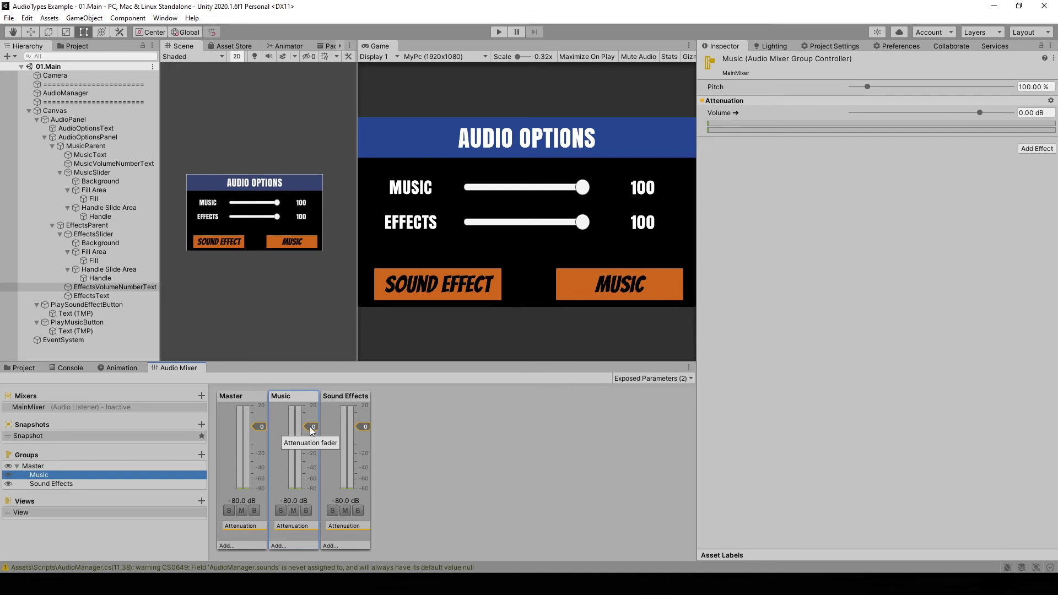
{"action": "left_click_drag", "start_coordinate": [310, 427], "coordinate": [314, 411]}
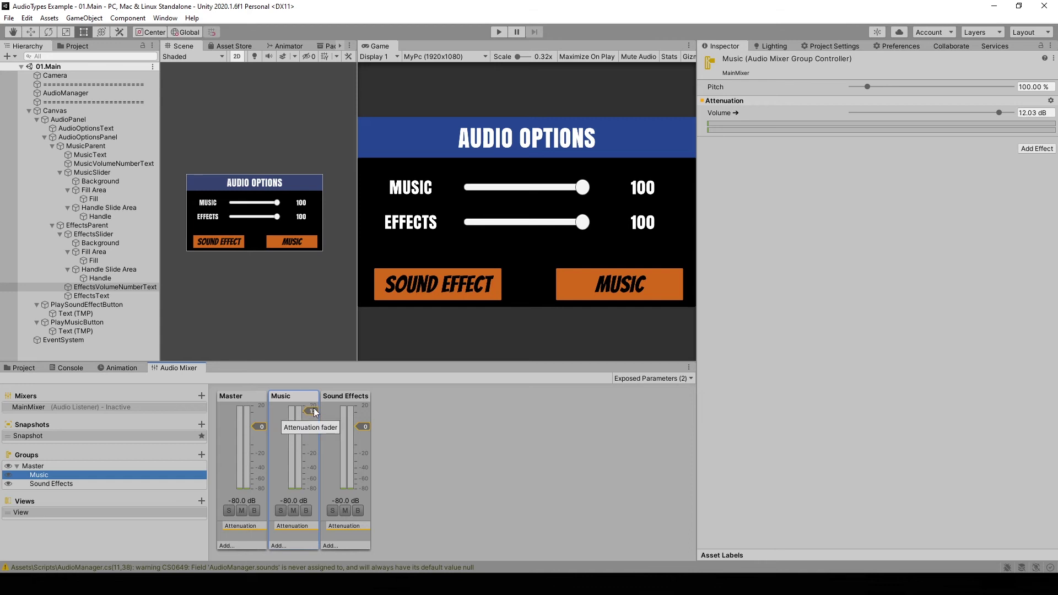
{"action": "key", "text": "ctrl+z"}
{"action": "left_click", "coordinate": [528, 473]}
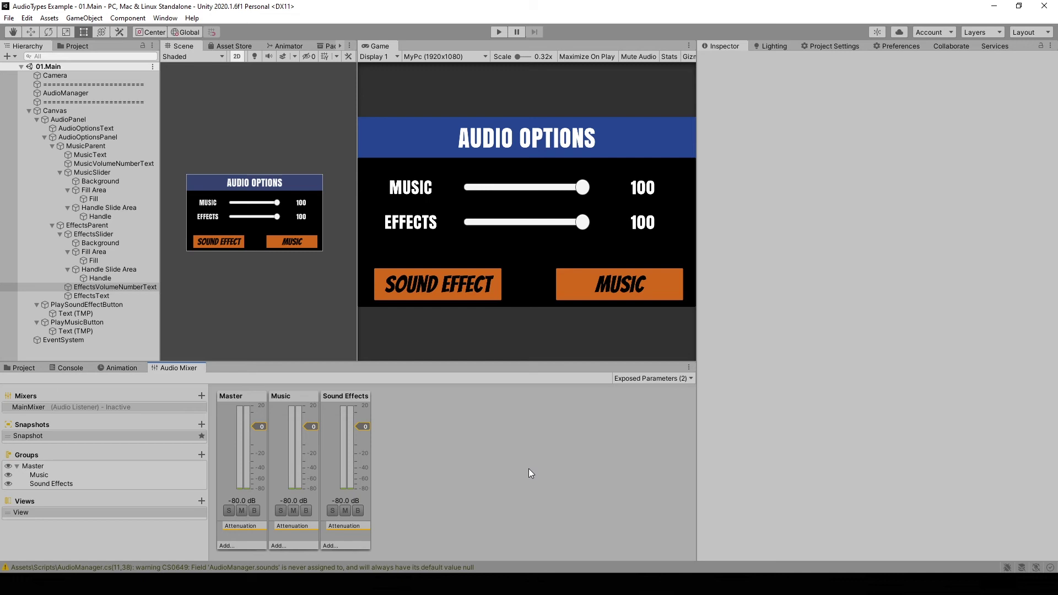
Step: Try a minimum value of 1 and a maximum value of 100 on both MusicSlider and EffectsSlider, and undo it
{"action": "left_click", "coordinate": [115, 234]}
{"action": "left_click", "coordinate": [110, 173], "text": "ctrl"}
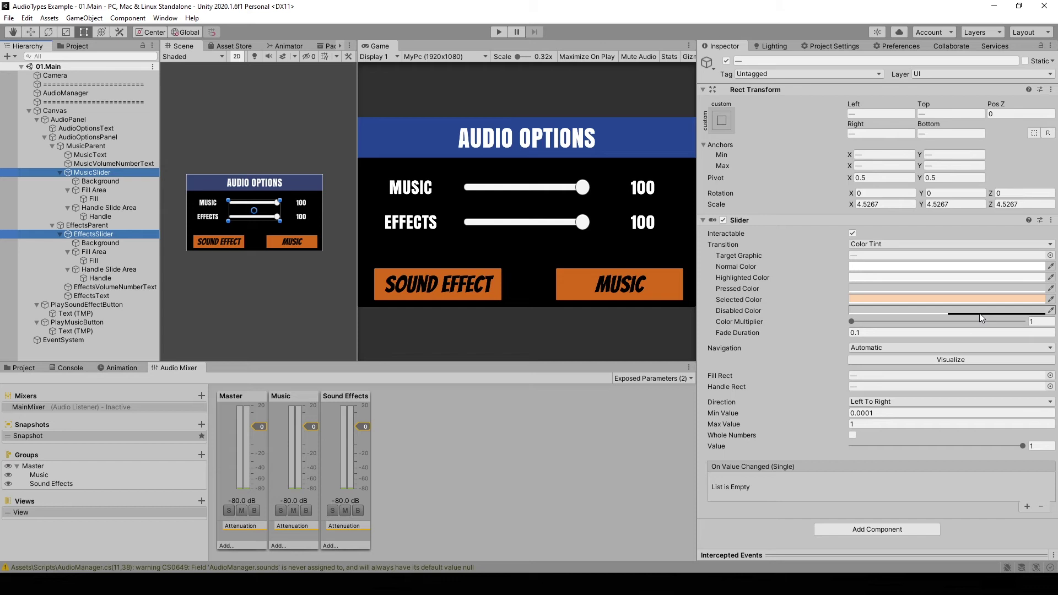
{"action": "left_click", "coordinate": [917, 414]}
{"action": "type", "text": "1"}
{"action": "key", "text": "Tab"}
{"action": "type", "text": "100"}
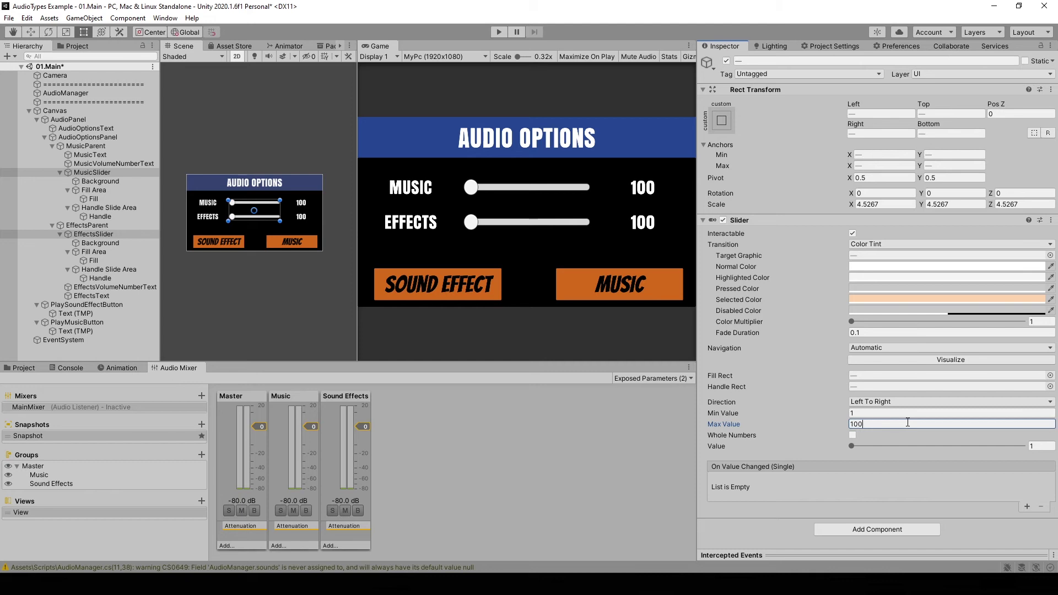
{"action": "key", "text": "BackSpace"}
{"action": "key", "text": "BackSpace"}
{"action": "key", "text": "ctrl+z"}
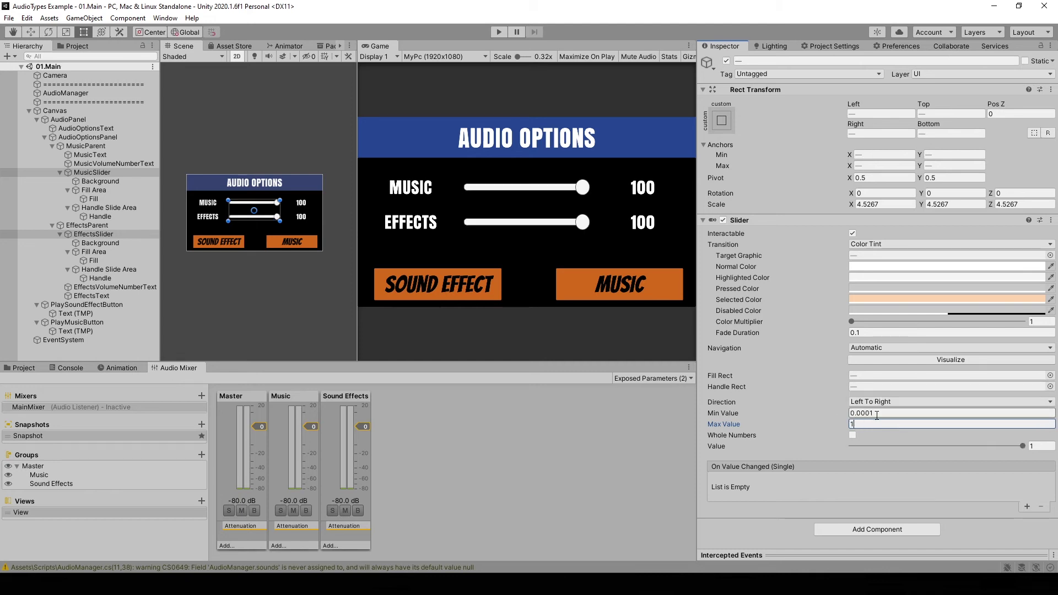
Step: Examine the minimum and maximum values shared by MusicSlider and EffectsSlider
{"action": "left_click", "coordinate": [862, 413]}
{"action": "left_click", "coordinate": [861, 413]}
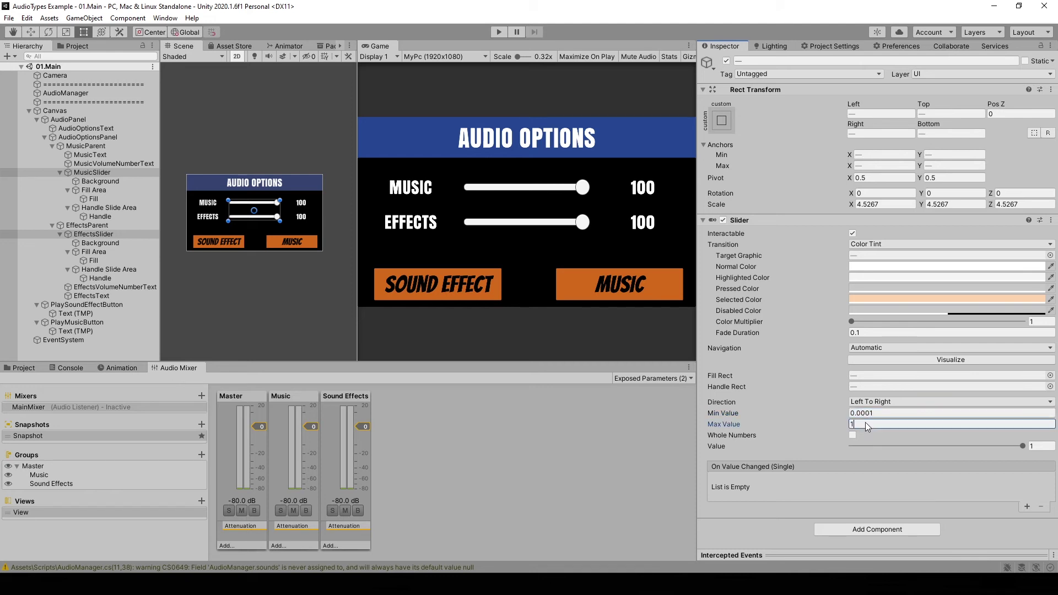
{"action": "left_click", "coordinate": [870, 424]}
{"action": "left_click", "coordinate": [881, 414]}
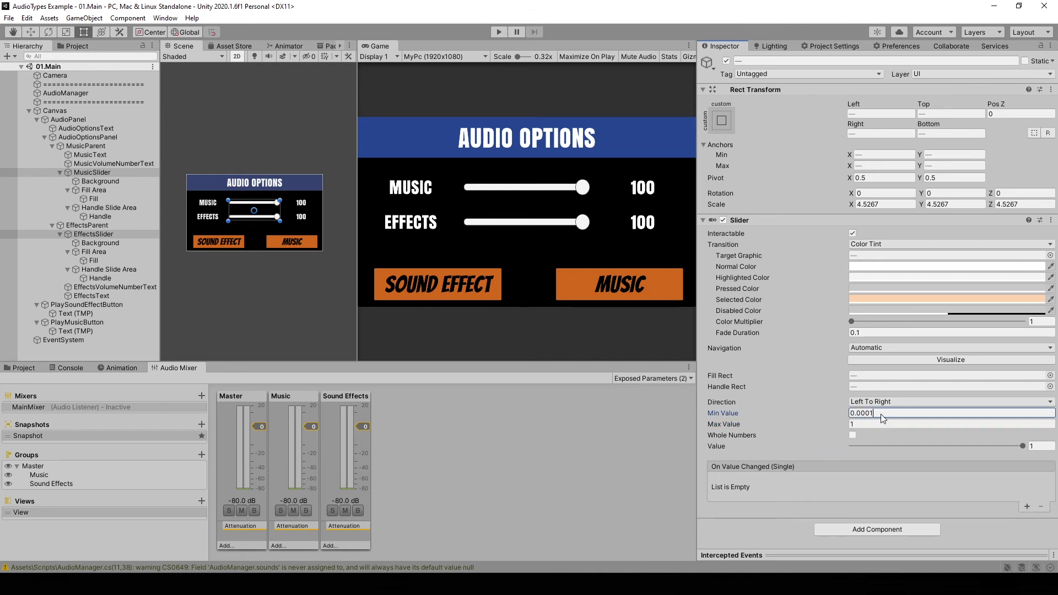
{"action": "double_click", "coordinate": [882, 413]}
{"action": "left_click", "coordinate": [887, 414]}
{"action": "key", "text": "Return"}
Step: Add an On Value Changed event to MusicSlider that calls AudioManager's AudioOptionsManager.OnMusicSliderValueChange with the dynamic float
{"action": "left_click", "coordinate": [123, 173]}
{"action": "left_click", "coordinate": [123, 173]}
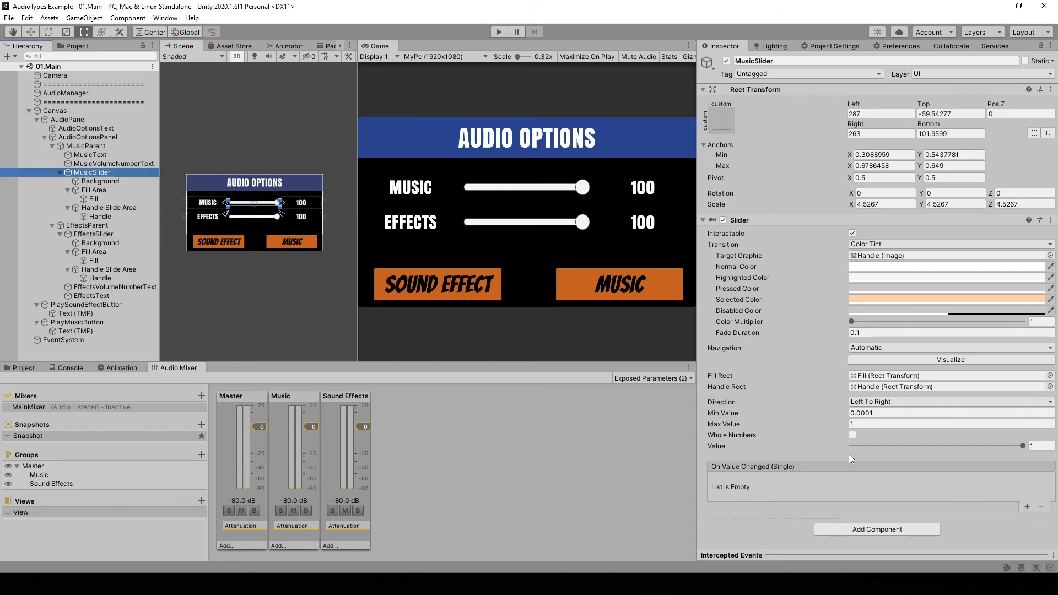
{"action": "left_click", "coordinate": [1027, 506]}
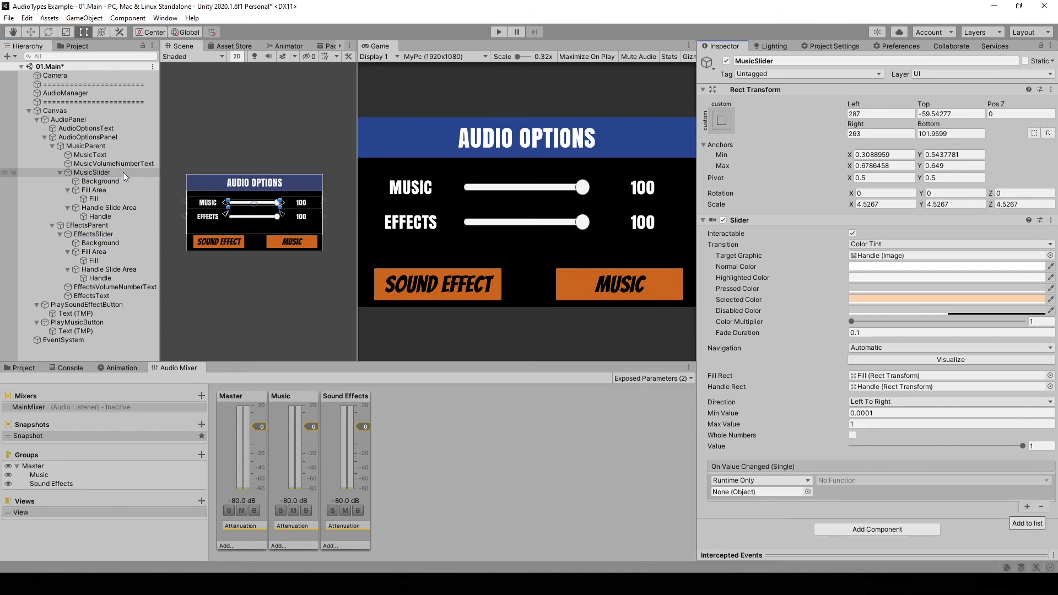
{"action": "left_click", "coordinate": [65, 92]}
{"action": "left_click_drag", "start_coordinate": [65, 93], "coordinate": [758, 492]}
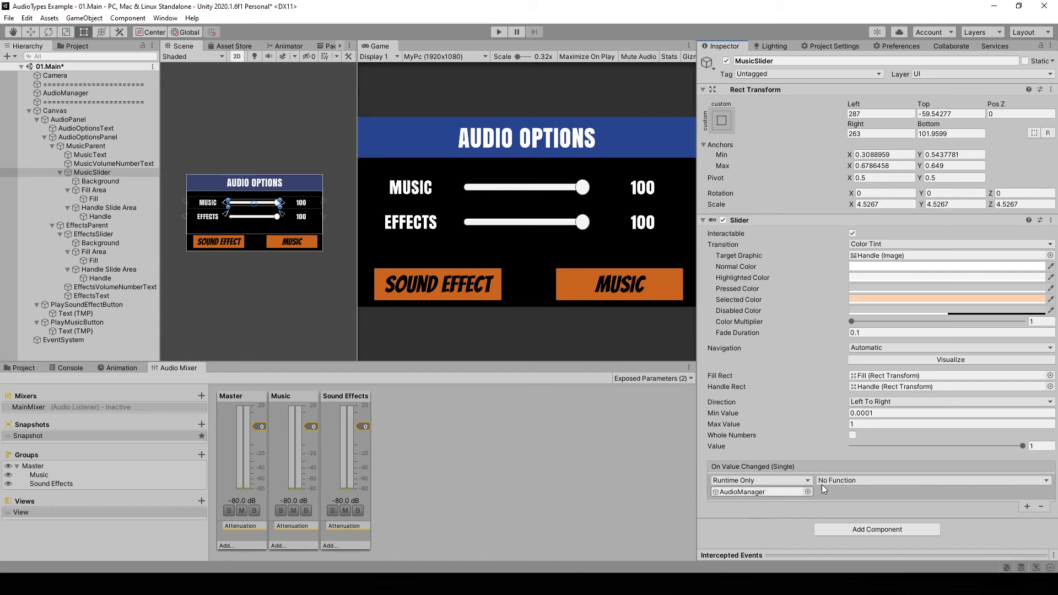
{"action": "left_click", "coordinate": [852, 480]}
{"action": "mouse_move", "coordinate": [870, 546]}
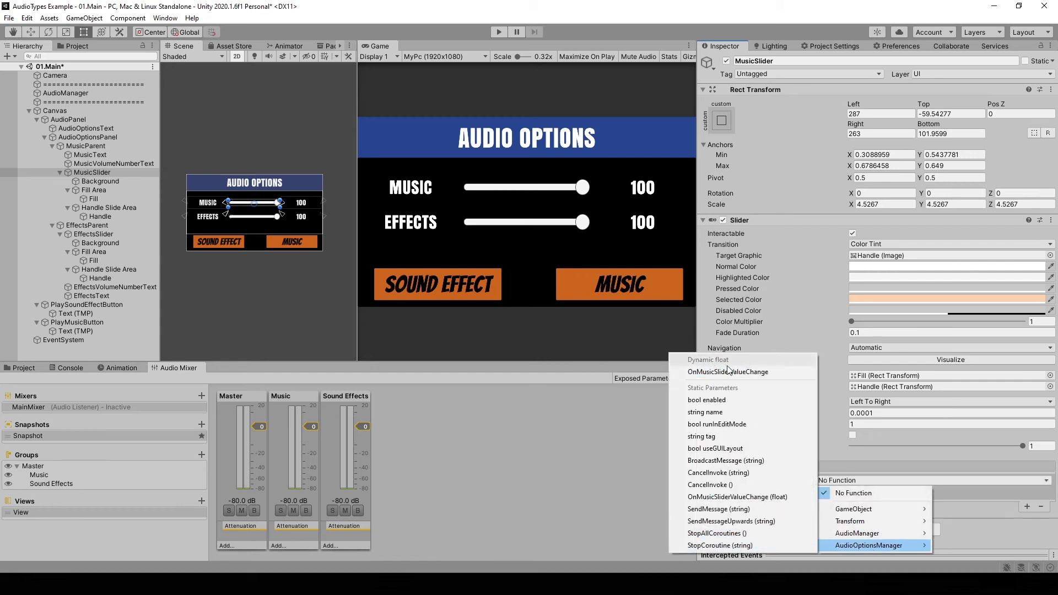
{"action": "left_click", "coordinate": [736, 373]}
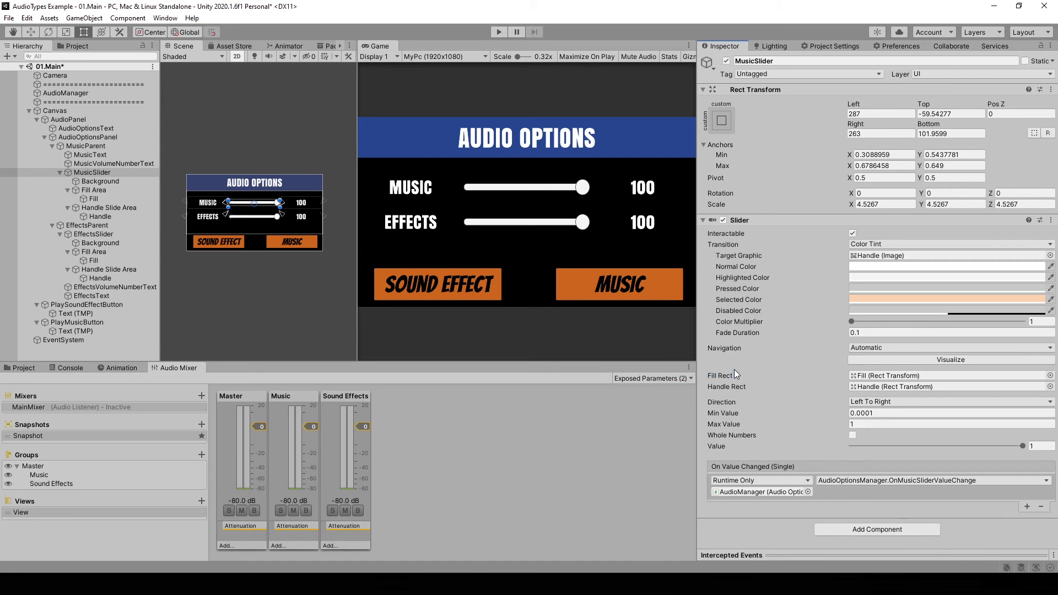
Step: Play-test the scene by lowering the Music slider to its minimum, and stop Play mode
{"action": "left_click", "coordinate": [499, 33]}
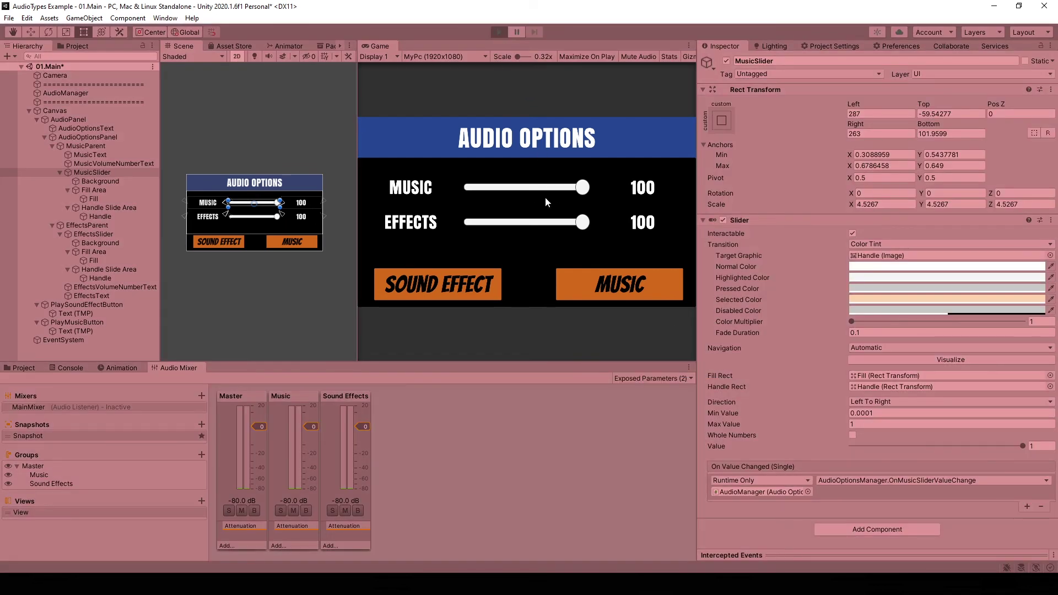
{"action": "left_click_drag", "start_coordinate": [583, 194], "coordinate": [467, 191]}
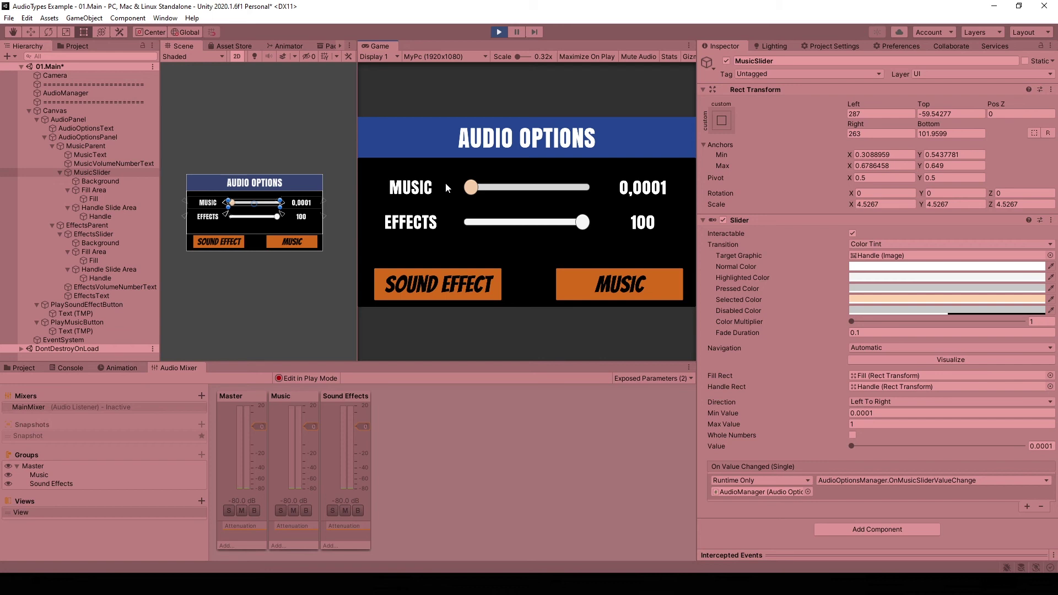
{"action": "left_click", "coordinate": [499, 32]}
Step: In Visual Studio, insert a blank line above the musicSliderText assignment and change its expression to (value * 100).ToString()
{"action": "left_click", "coordinate": [629, 570]}
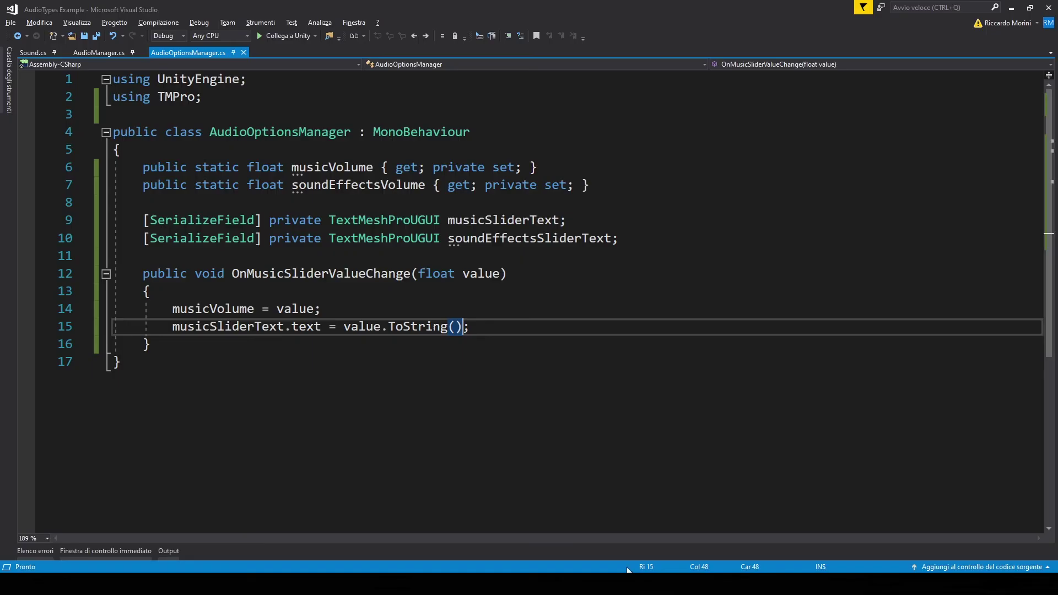
{"action": "key", "text": "ctrl+Return"}
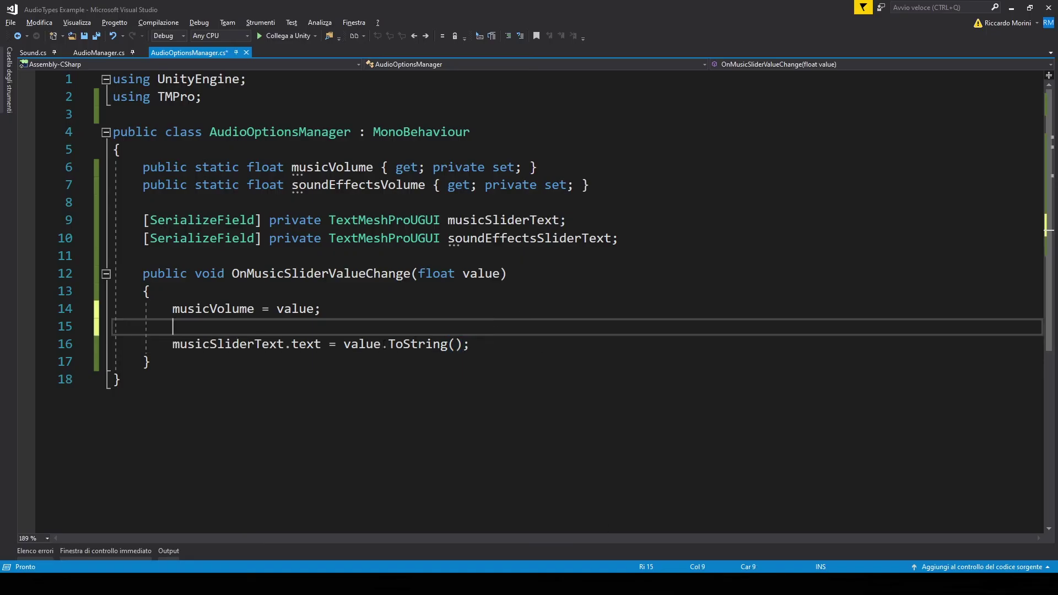
{"action": "left_click", "coordinate": [380, 344]}
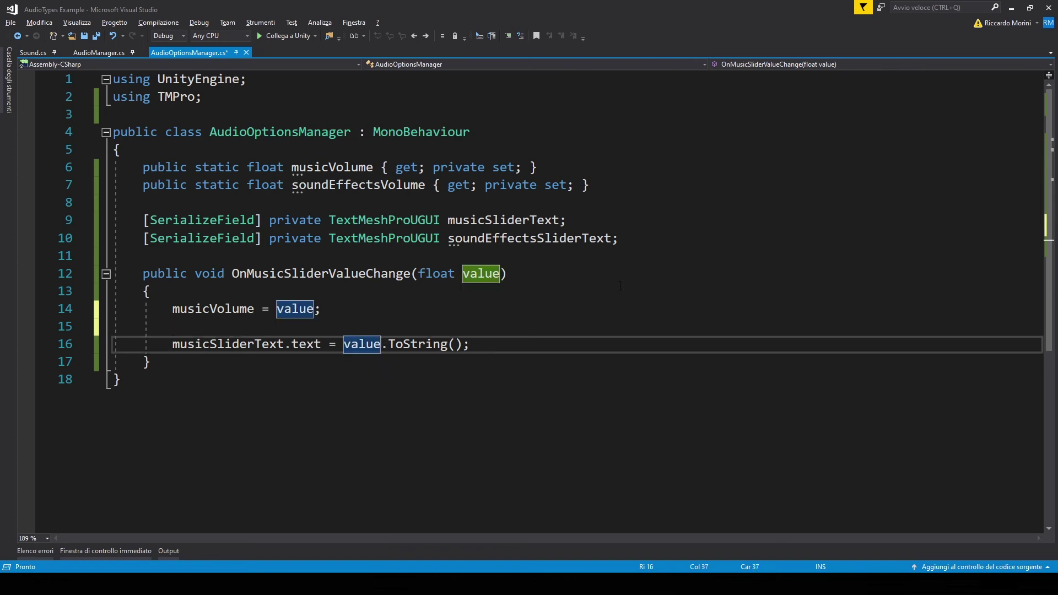
{"action": "type", "text": "* 100)"}
{"action": "key", "text": "ctrl+Left"}
{"action": "key", "text": "ctrl+Left"}
{"action": "key", "text": "ctrl+Left"}
{"action": "key", "text": "ctrl+Left"}
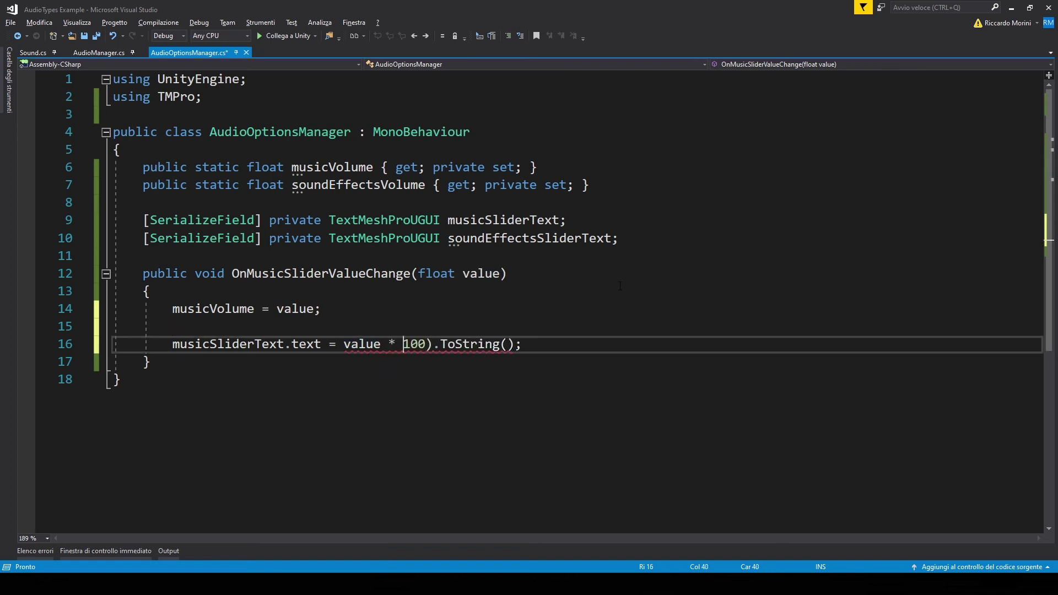
{"action": "type", "text": "("}
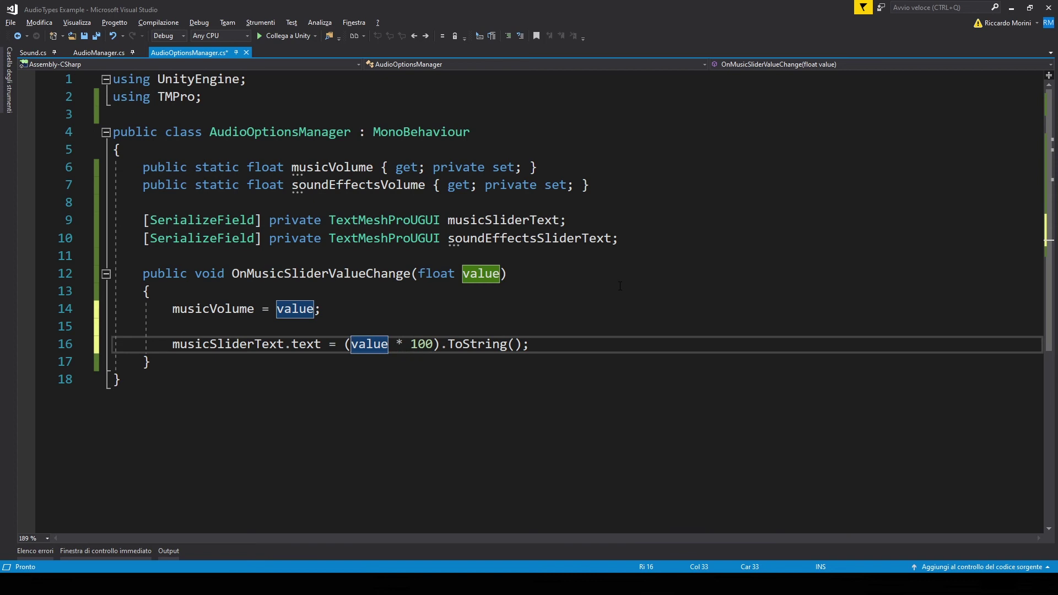
Step: Cast the scaled slider value to an integer as ((int)(value * 100)).ToString() and save the script
{"action": "type", "text": "(int)("}
{"action": "key", "text": "ctrl+Right"}
{"action": "key", "text": "ctrl+Right"}
{"action": "key", "text": "ctrl+Right"}
{"action": "type", "text": ")"}
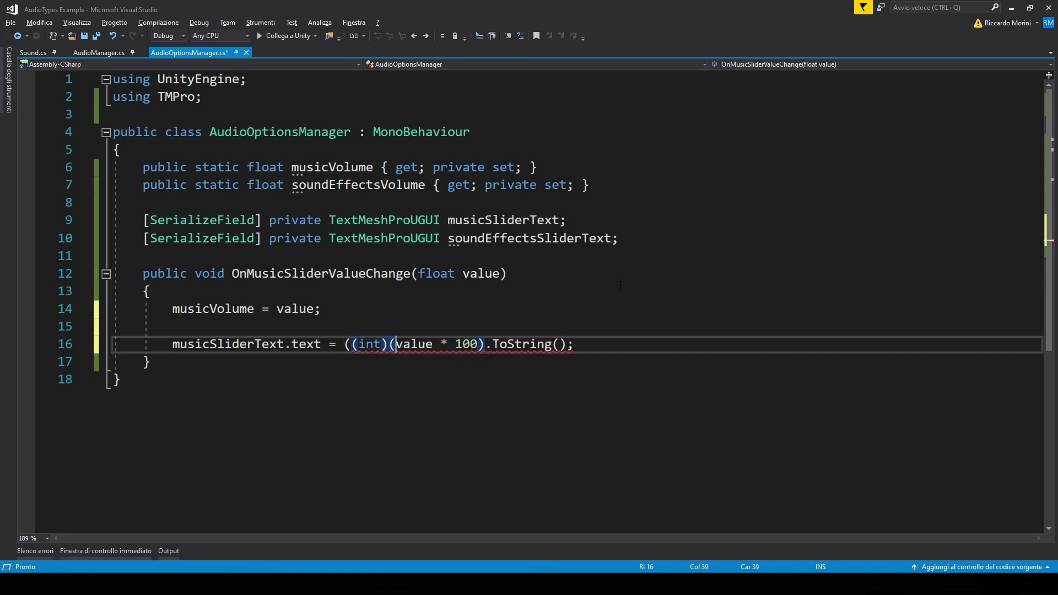
{"action": "key", "text": "ctrl+s"}
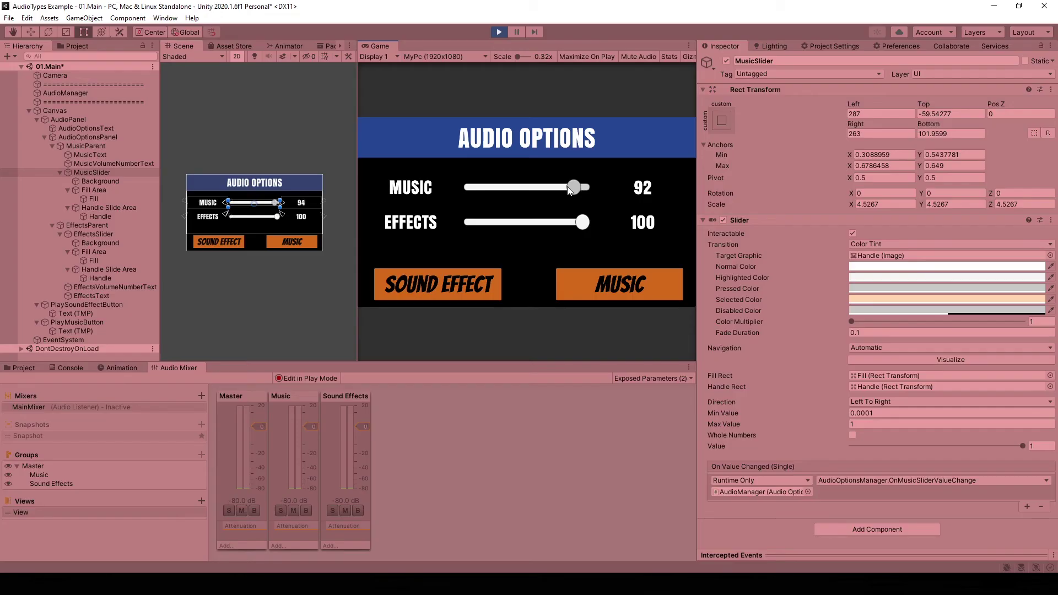
Step: Play-test the Music slider across its range in Unity, checking its number text and minimum value, and stop Play mode
{"action": "left_click_drag", "start_coordinate": [569, 190], "coordinate": [440, 188]}
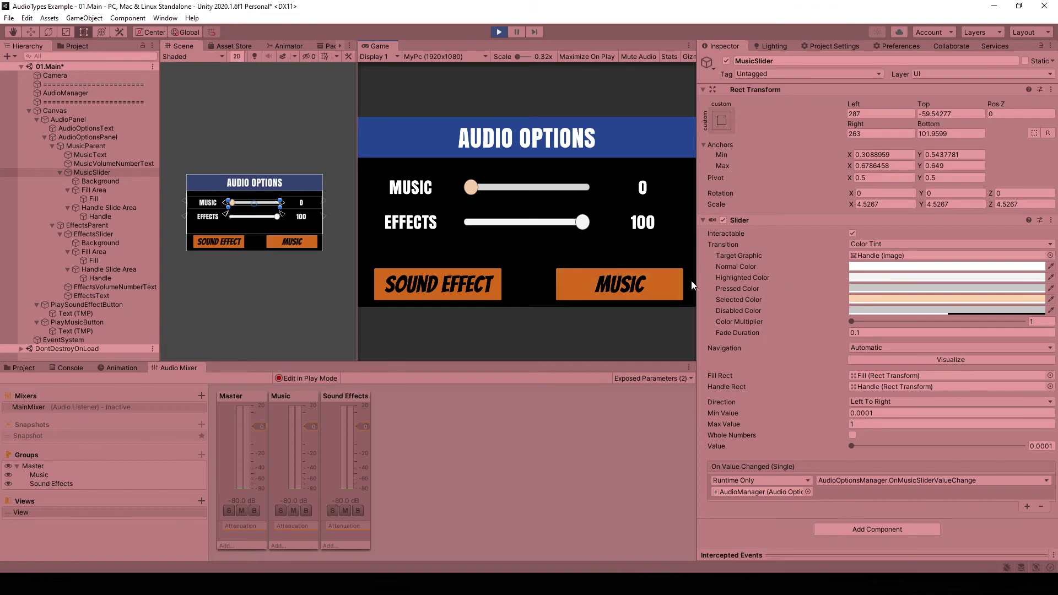
{"action": "left_click", "coordinate": [871, 413]}
{"action": "left_click", "coordinate": [495, 179]}
{"action": "left_click_drag", "start_coordinate": [473, 193], "coordinate": [507, 182]}
{"action": "left_click", "coordinate": [503, 188]}
{"action": "key", "text": "ctrl+p"}
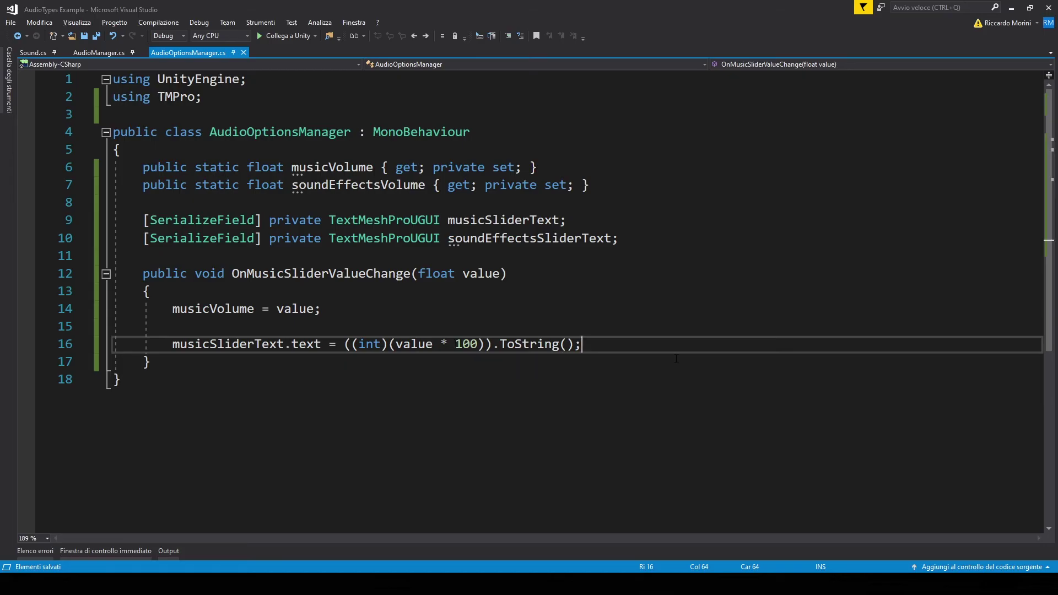
Step: In AudioManager.cs, add an empty public void UpdateMixerVolume() method with its braces below the Stop method
{"action": "left_click", "coordinate": [112, 51]}
{"action": "scroll", "coordinate": [338, 322], "scroll_direction": "down", "scroll_amount": 14}
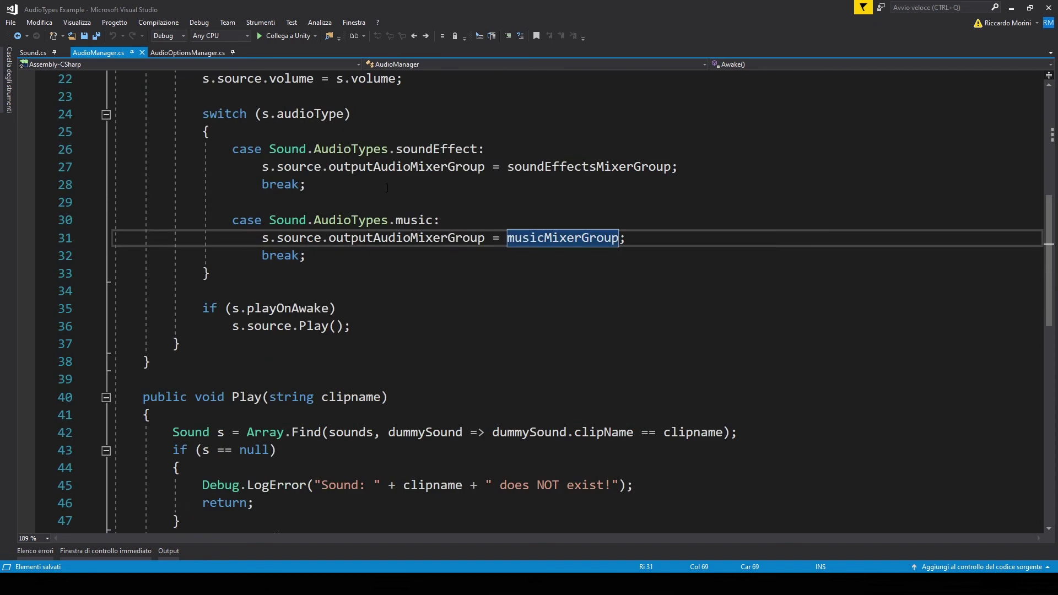
{"action": "left_click", "coordinate": [386, 362]}
{"action": "key", "text": "Down"}
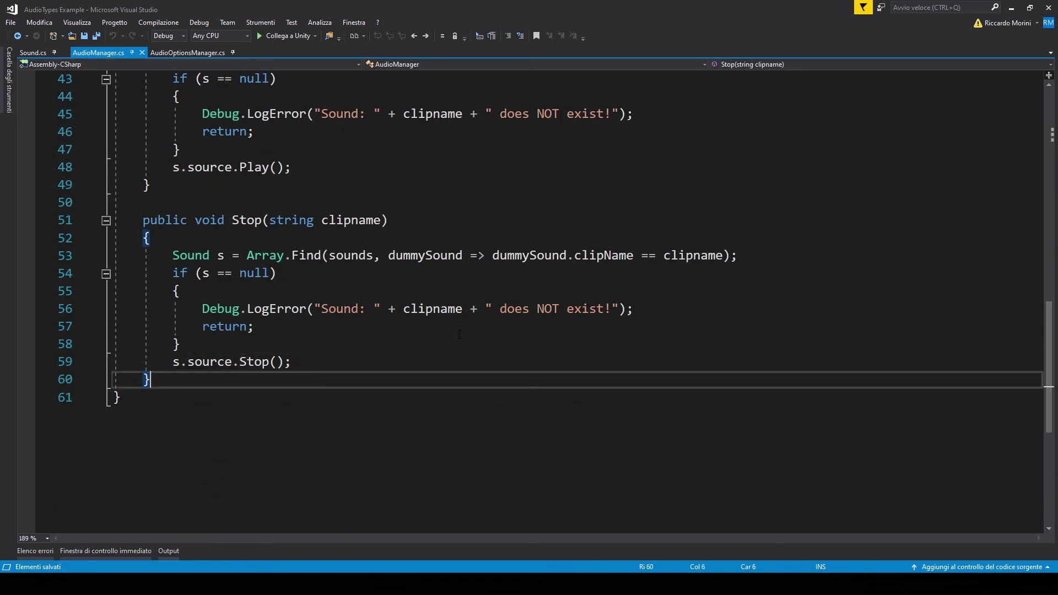
{"action": "key", "text": "Return"}
{"action": "key", "text": "Return"}
{"action": "type", "text": "public void UpdateMixerVolume()"}
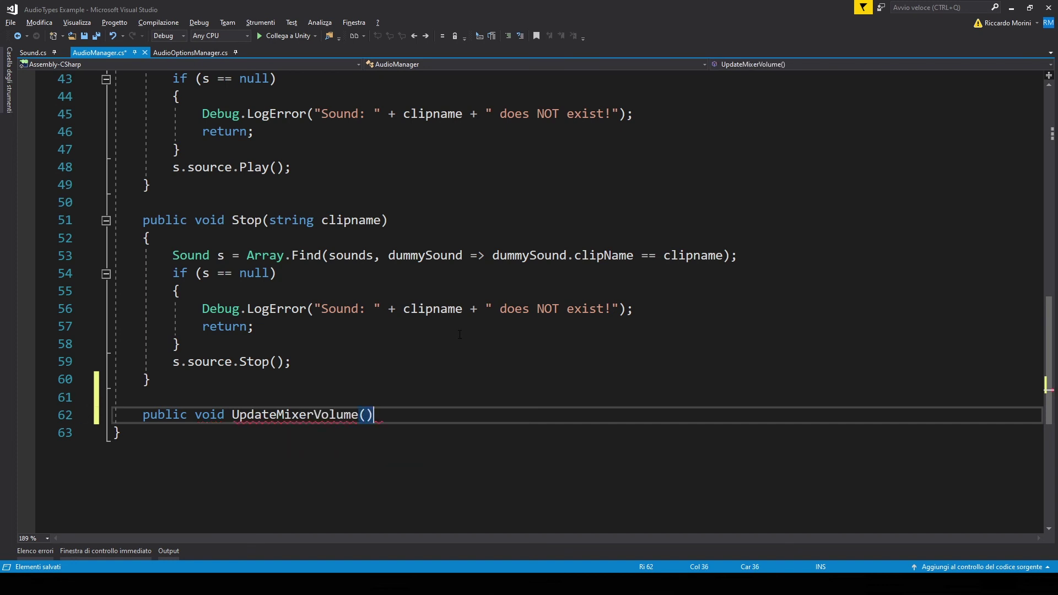
{"action": "key", "text": "Return"}
{"action": "type", "text": "{"}
{"action": "key", "text": "Return"}
Step: In AudioOptionsManager.cs, call AudioManager.Instance.UpdateMixerVolume(); at the end of OnMusicSliderValueChange and save the script
{"action": "left_click", "coordinate": [217, 53]}
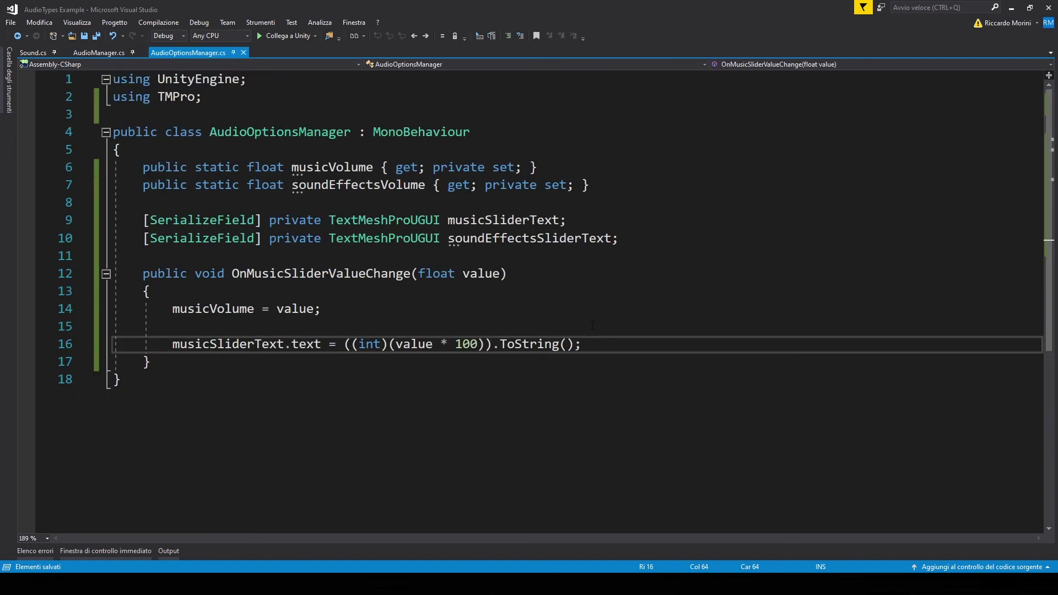
{"action": "key", "text": "Return"}
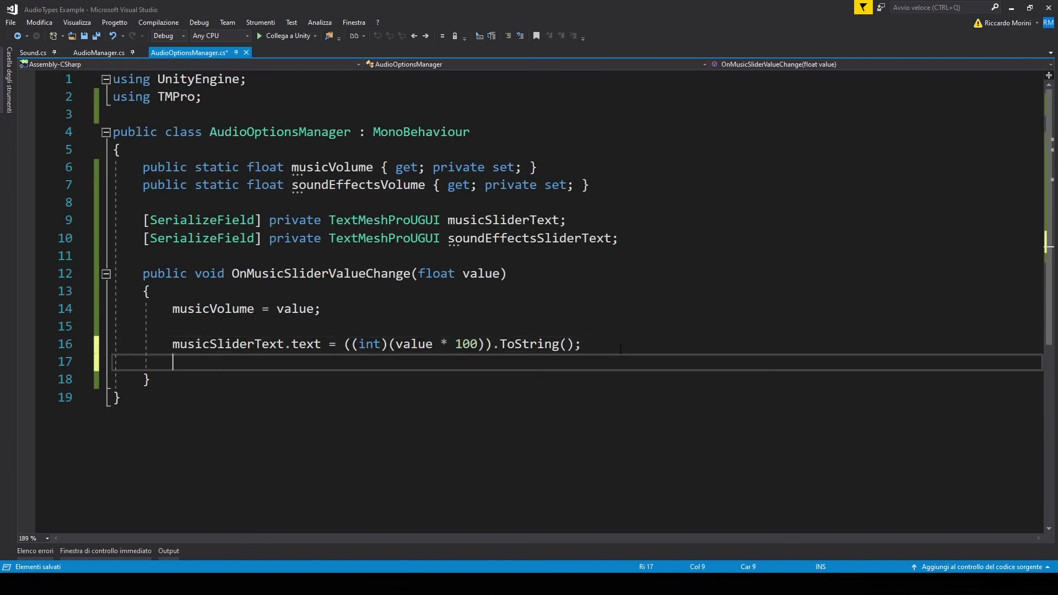
{"action": "type", "text": "AudioManager.Instance.UpdateMixerVolume();"}
{"action": "key", "text": "ctrl+s"}
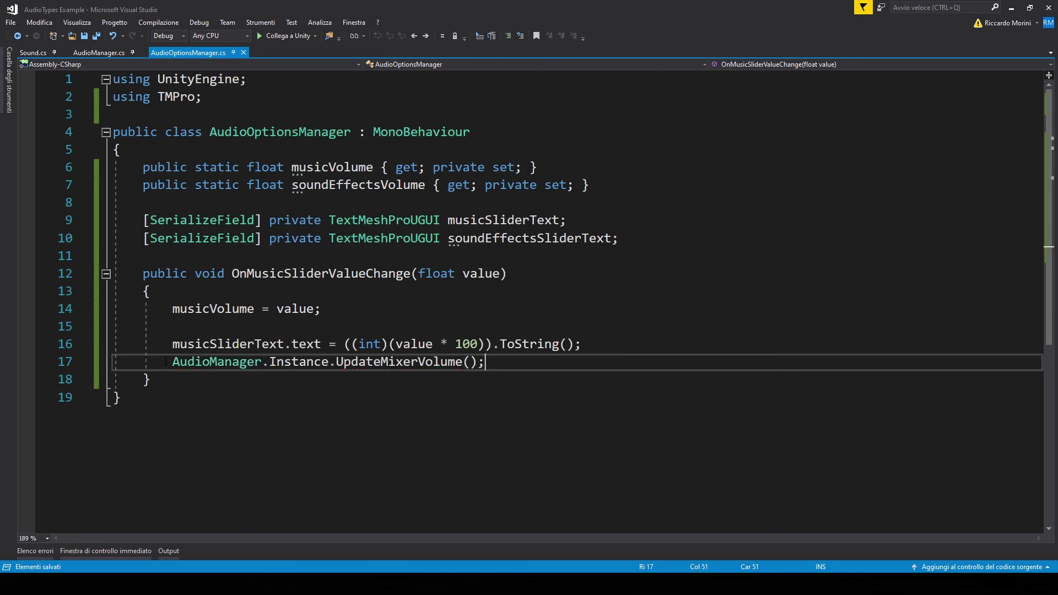
Step: Duplicate the OnMusicSliderValueChange method below itself and rename the copy OnSoundEffectsSliderValueChange
{"action": "left_click", "coordinate": [167, 378]}
{"action": "key", "text": "Return"}
{"action": "type", "text": "public void OnMusicSliderValueChange(float value) { musicVolume = value;  musicSliderText.text = ((int)(value * 100)).ToString(); AudioManager.Instance.UpdateMixerVolume(); }"}
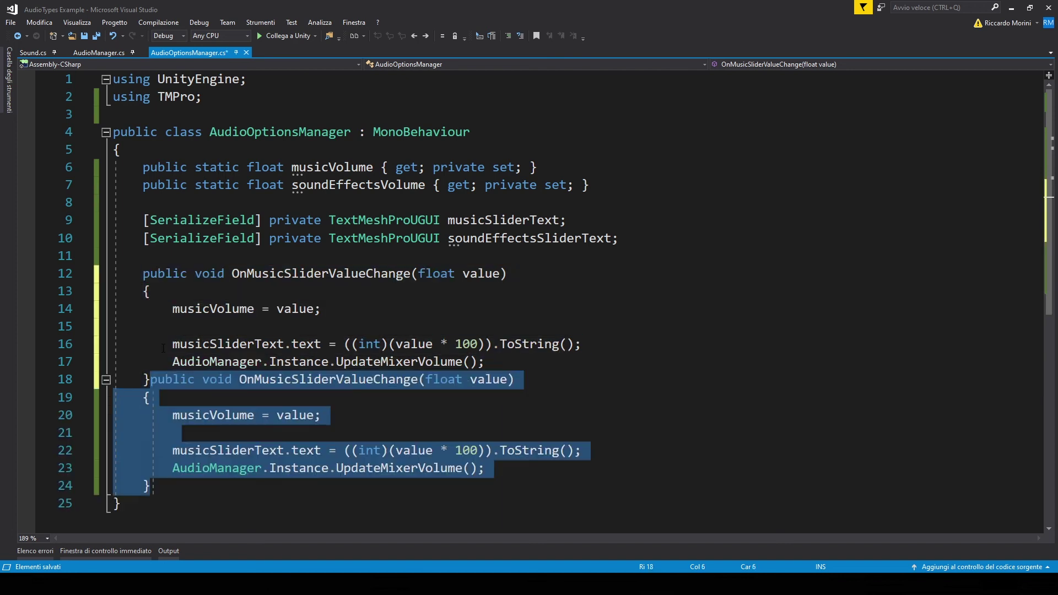
{"action": "left_click_drag", "start_coordinate": [254, 415], "coordinate": [306, 415]}
{"action": "type", "text": "SoundEffects"}
Step: In OnSoundEffectsSliderValueChange, replace musicSliderText with soundEffectsSliderText and musicVolume with soundEffectsVolume
{"action": "double_click", "coordinate": [464, 238]}
{"action": "key", "text": "ctrl+c"}
{"action": "double_click", "coordinate": [228, 485]}
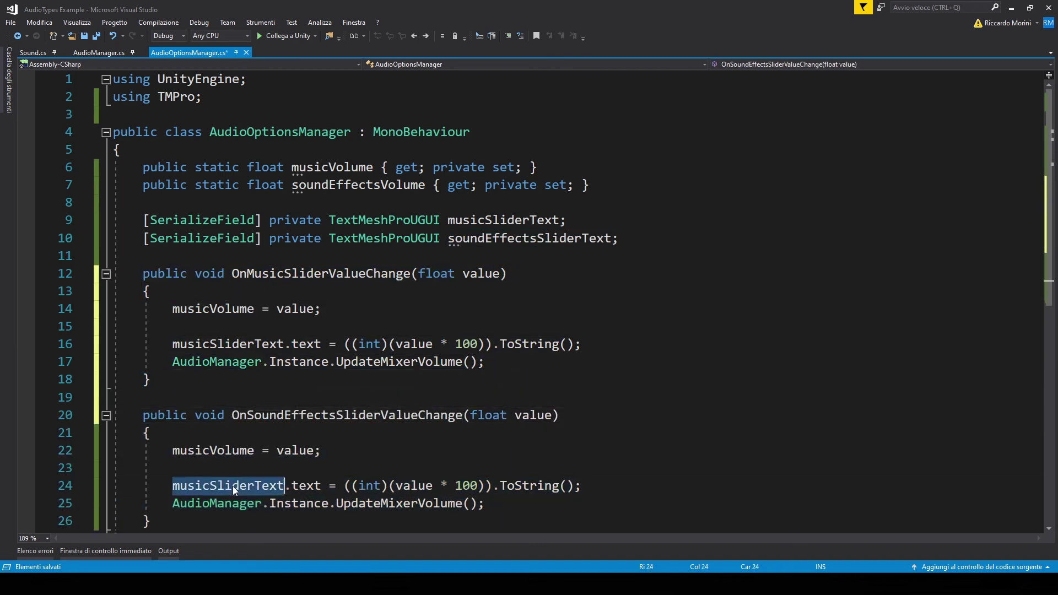
{"action": "key", "text": "ctrl+v"}
{"action": "scroll", "coordinate": [228, 486], "scroll_direction": "down", "scroll_amount": 2}
{"action": "scroll", "coordinate": [213, 397], "scroll_direction": "up", "scroll_amount": 1}
{"action": "double_click", "coordinate": [213, 396]}
{"action": "type", "text": "so"}
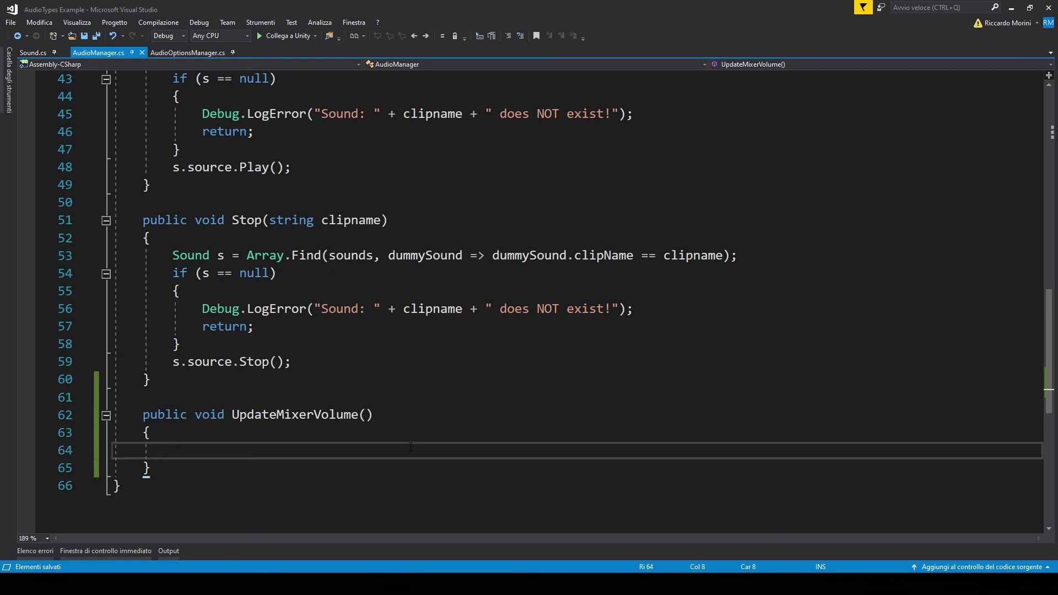
Step: In AudioManager's UpdateMixerVolume, write musicMixerGroup.audioMixer.SetFloat("Music Volume", AudioOptionsManager.musicVolume); and save the script
{"action": "type", "text": "musi"}
{"action": "key", "text": "Tab"}
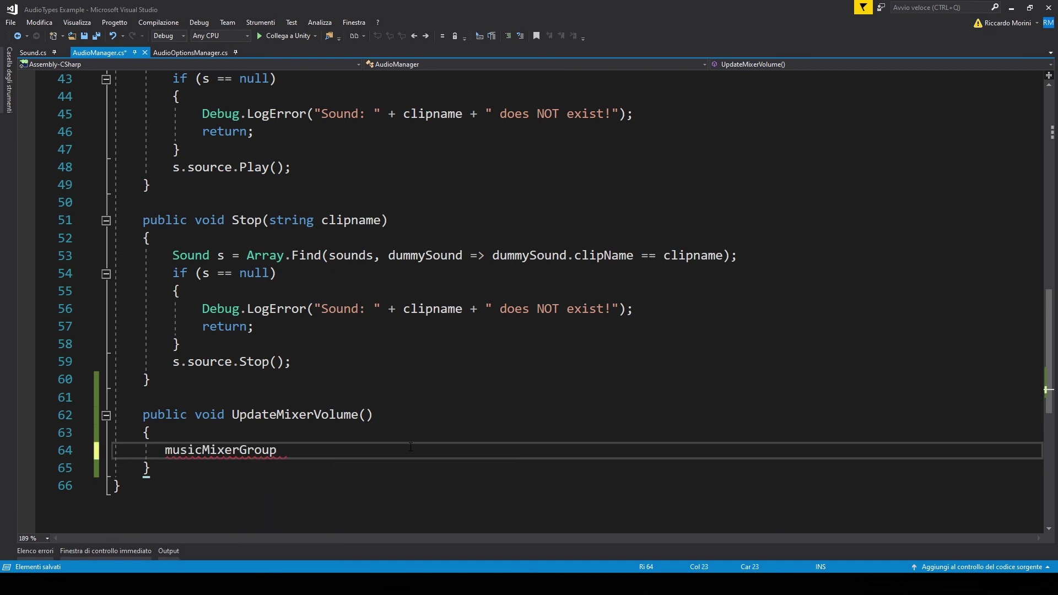
{"action": "type", "text": "."}
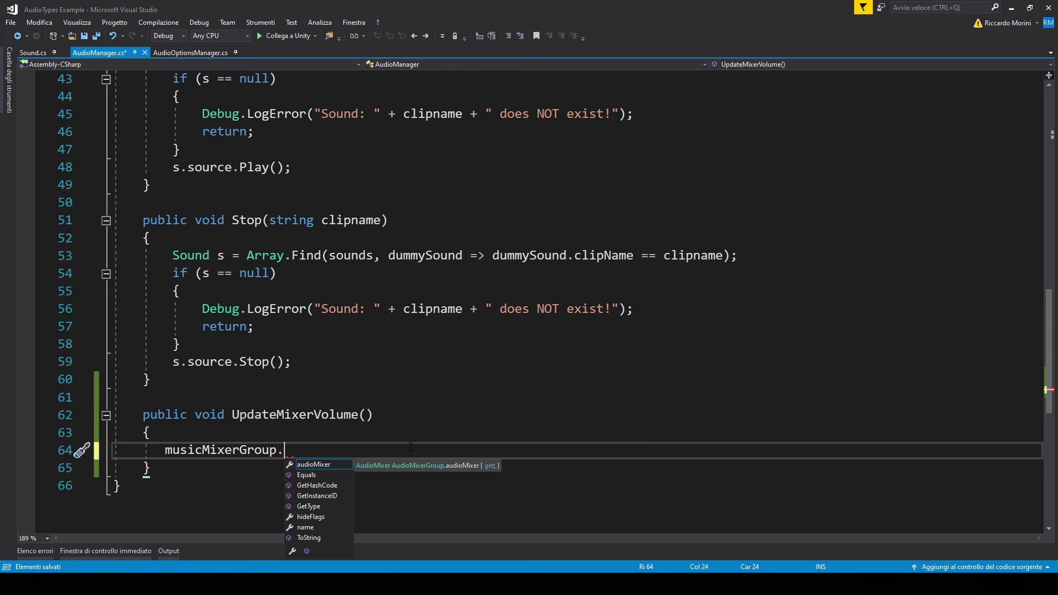
{"action": "key", "text": "Tab"}
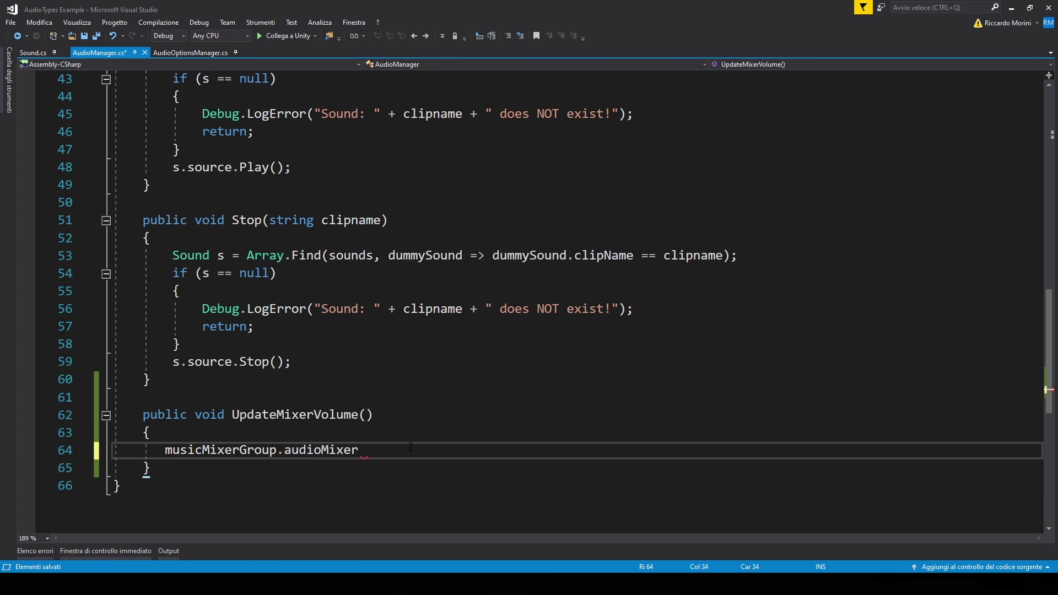
{"action": "type", "text": "."}
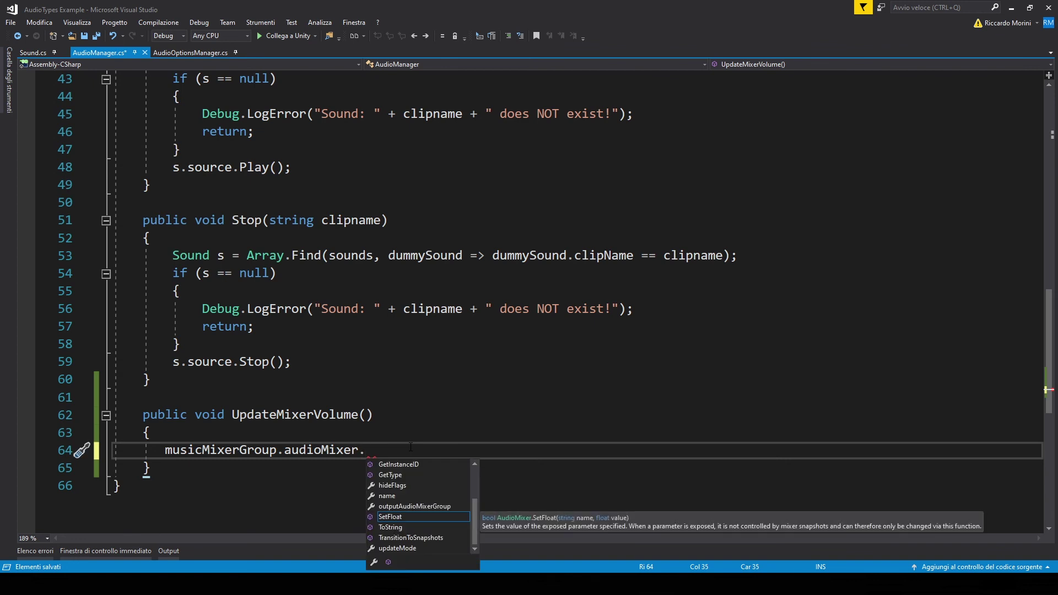
{"action": "key", "text": "Tab"}
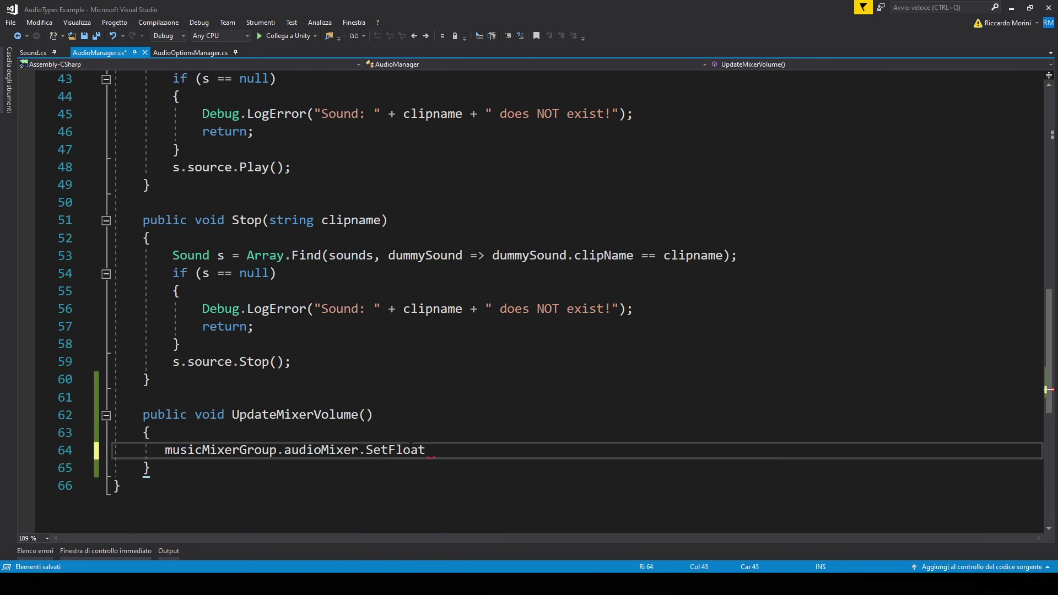
{"action": "type", "text": "("}
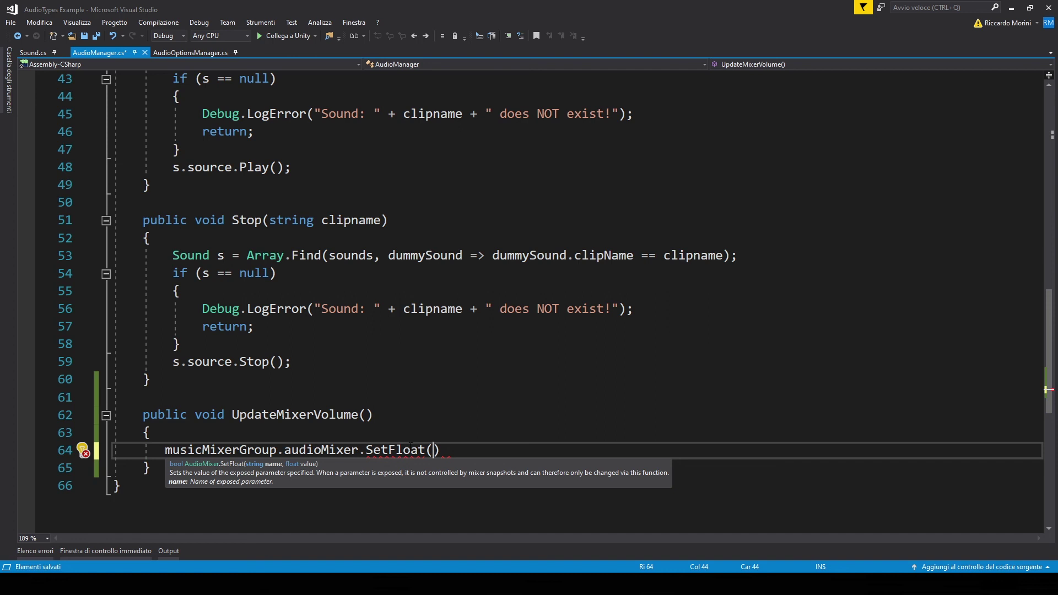
{"action": "type", "text": "\"Music Vol"}
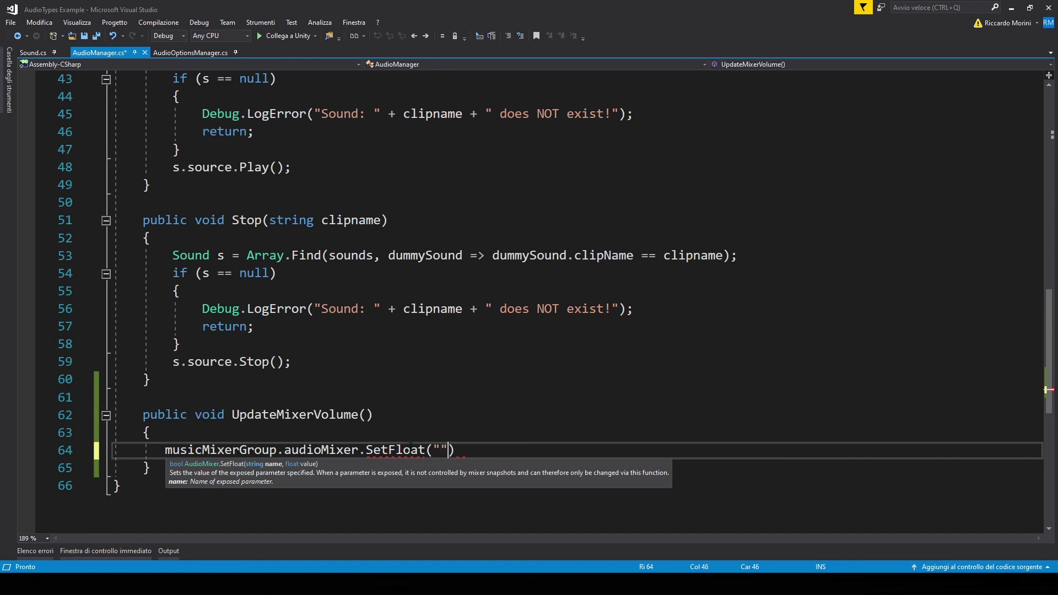
{"action": "type", "text": "ume\", AudioOptionsManager.mu"}
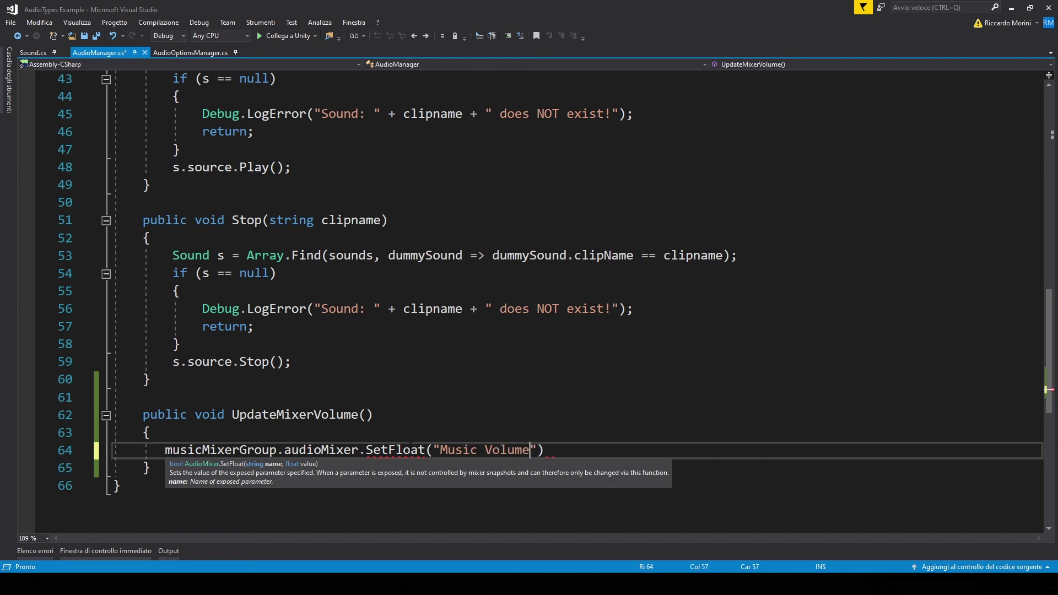
{"action": "key", "text": "Tab"}
{"action": "key", "text": "ctrl+s"}
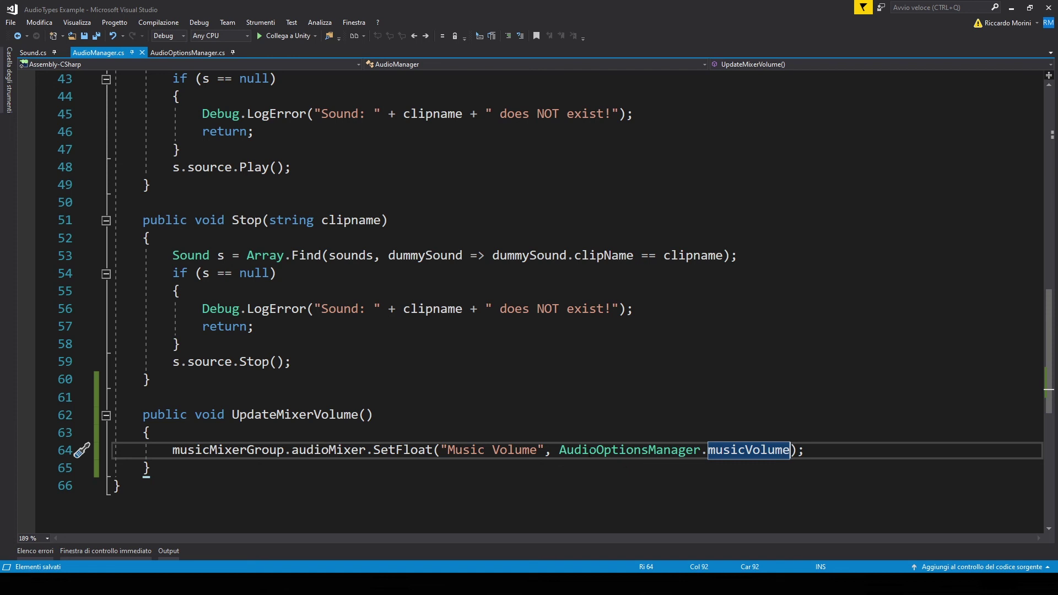
Step: Change the SetFloat value to Mathf.Log10(AudioOptionsManager.musicVolume)*20 and save the script
{"action": "key", "text": "ctrl+Left"}
{"action": "key", "text": "ctrl+Left"}
{"action": "key", "text": "ctrl+Left"}
{"action": "type", "text": "Mathf .Log10("}
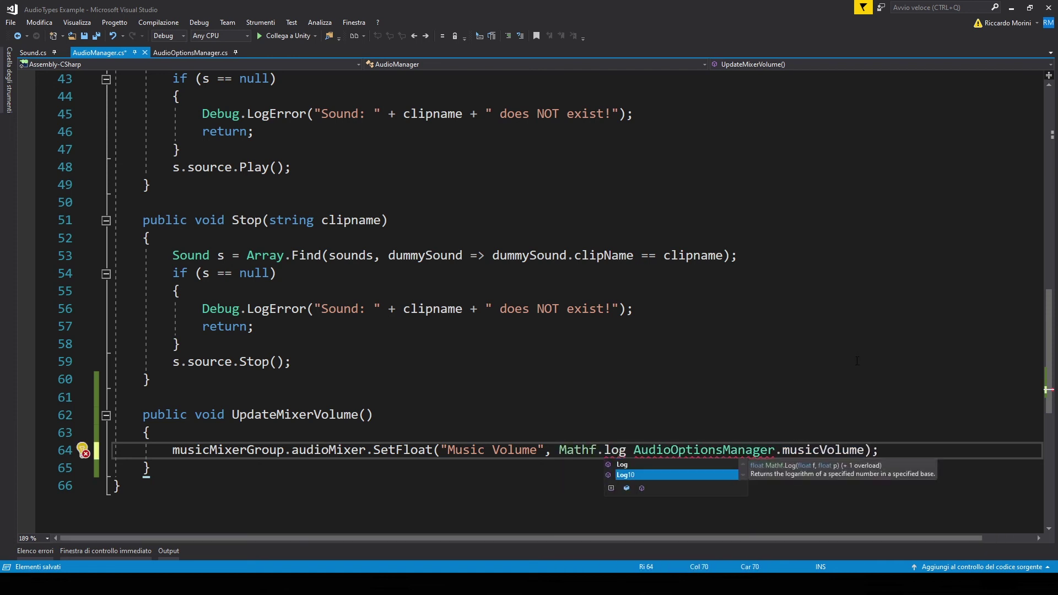
{"action": "key", "text": "Delete"}
{"action": "key", "text": "End"}
{"action": "key", "text": "Left"}
{"action": "key", "text": "Left"}
{"action": "type", "text": ")*20"}
{"action": "key", "text": "ctrl+s"}
Step: Auto-format the entire AudioManager script
{"action": "key", "text": "ctrl+a"}
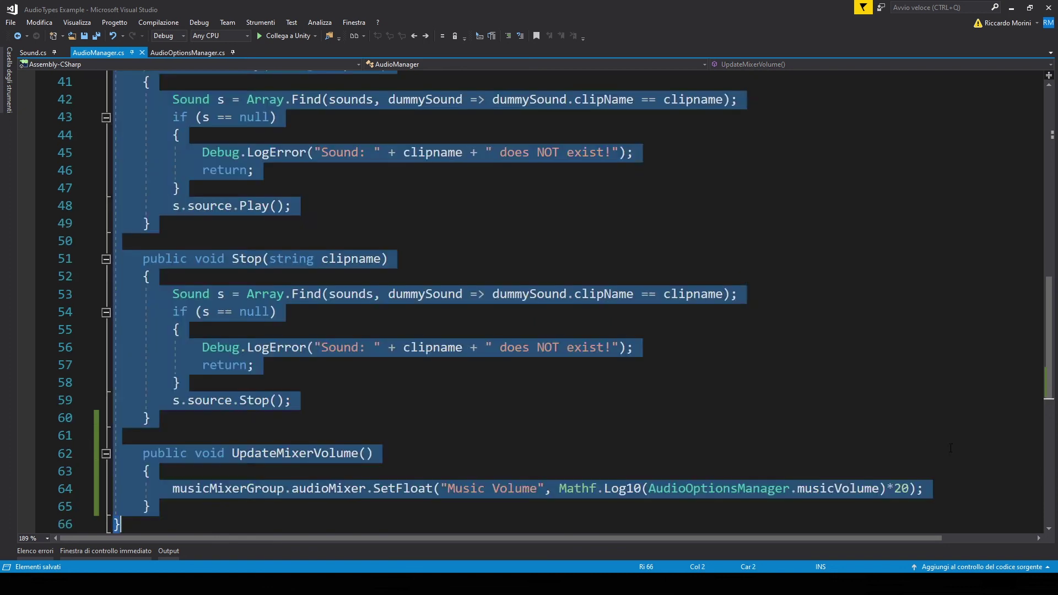
{"action": "key", "text": "ctrl+k"}
{"action": "key", "text": "ctrl+f"}
Step: Duplicate the Music Volume SetFloat line, change the copy's mixer group to soundEffectsMixerGroup, and save the script
{"action": "left_click", "coordinate": [992, 436]}
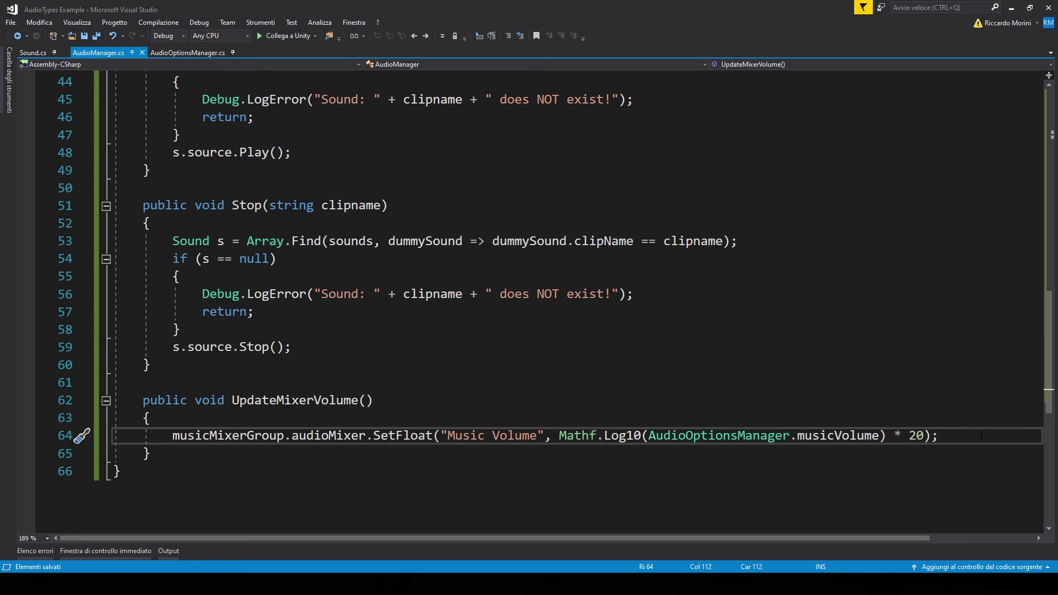
{"action": "key", "text": "ctrl+d"}
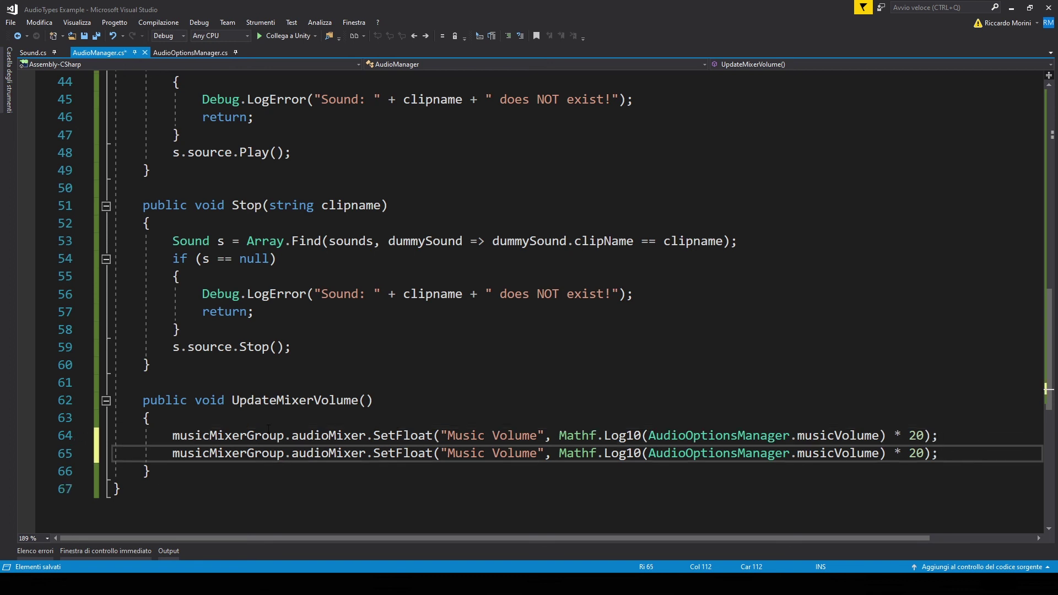
{"action": "double_click", "coordinate": [209, 457]}
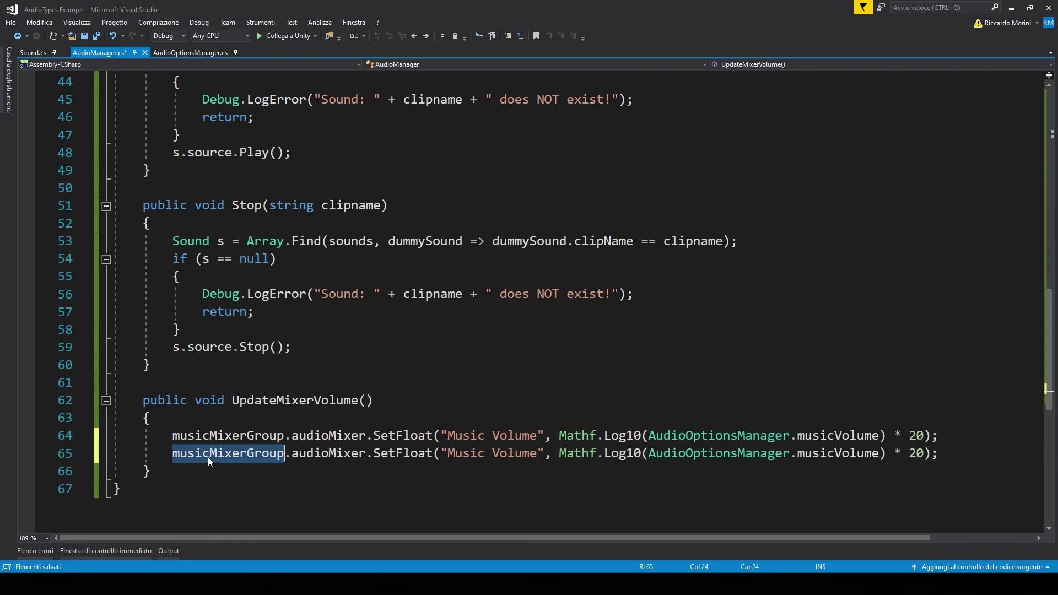
{"action": "type", "text": "soun"}
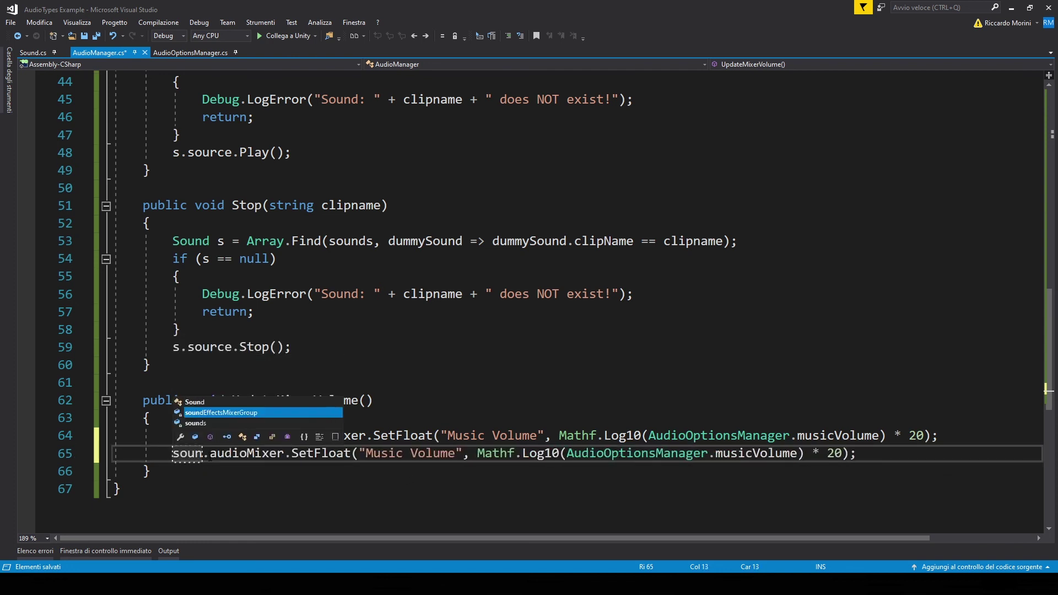
{"action": "key", "text": "Tab"}
{"action": "key", "text": "ctrl+s"}
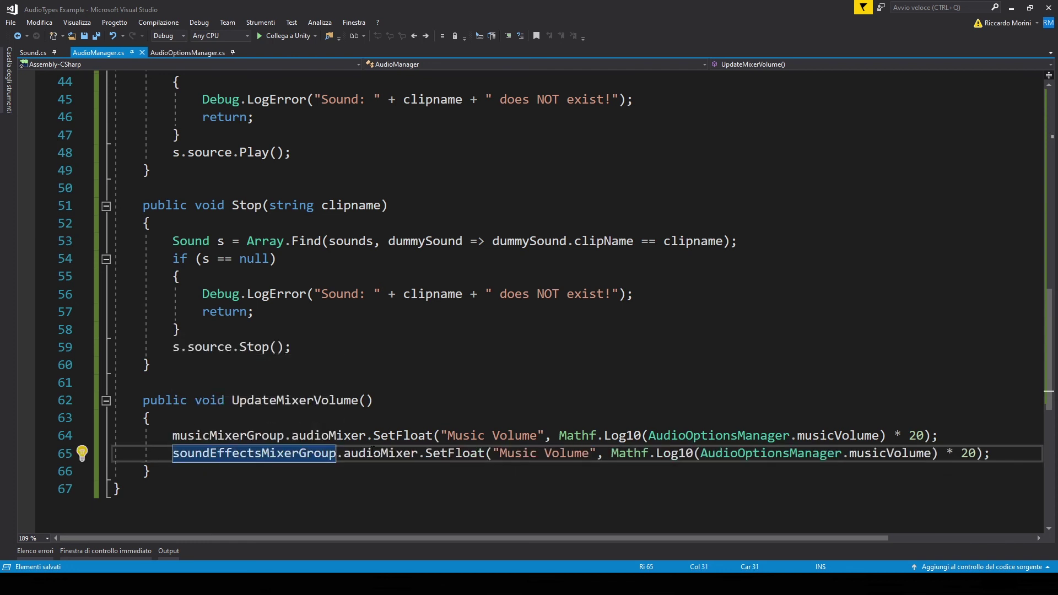
Step: In the duplicated SetFloat line, set the parameter name to "Sound Effects Volume" and the volume variable to soundEffectsVolume
{"action": "double_click", "coordinate": [374, 454]}
{"action": "double_click", "coordinate": [516, 453]}
{"action": "type", "text": "Sound Effects"}
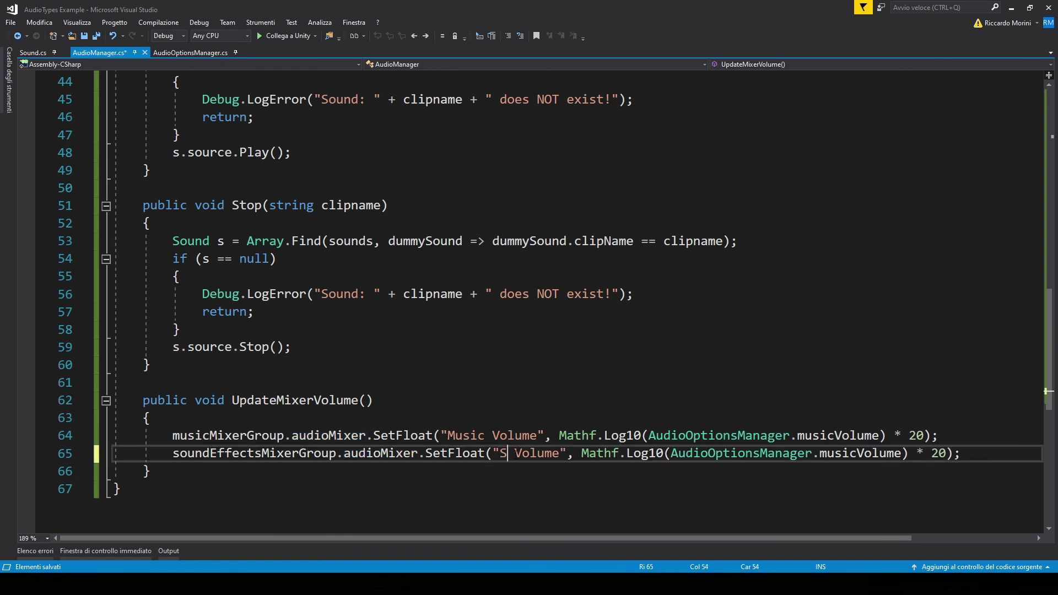
{"action": "scroll", "coordinate": [790, 455], "scroll_direction": "right", "scroll_amount": 3}
{"action": "double_click", "coordinate": [790, 455]}
{"action": "type", "text": "s"}
{"action": "key", "text": "Tab"}
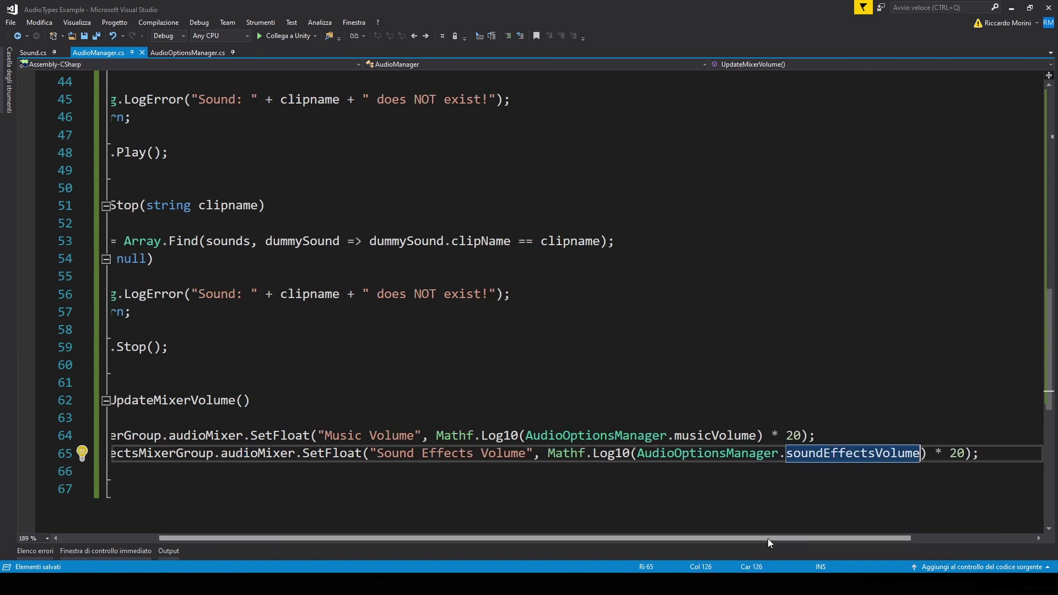
{"action": "left_click_drag", "start_coordinate": [768, 538], "coordinate": [657, 538]}
Step: In Unity, add an On Value Changed event to EffectsSlider that calls the AudioManager object's dynamic AudioOptionsManager.OnSoundEffectsSliderValueChange
{"action": "key", "text": "alt+Tab"}
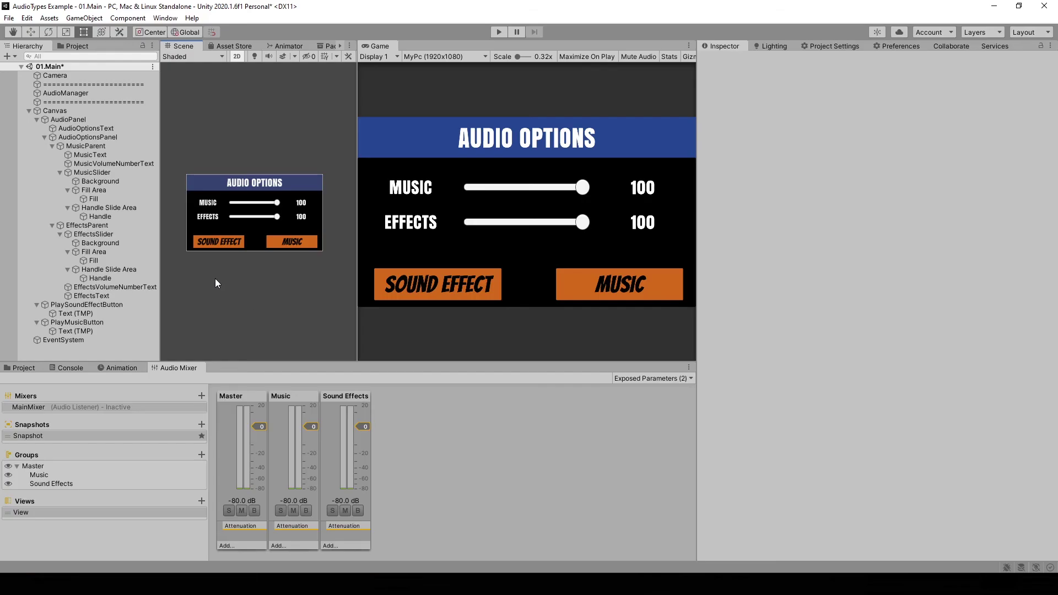
{"action": "left_click", "coordinate": [104, 234]}
{"action": "left_click", "coordinate": [1027, 506]}
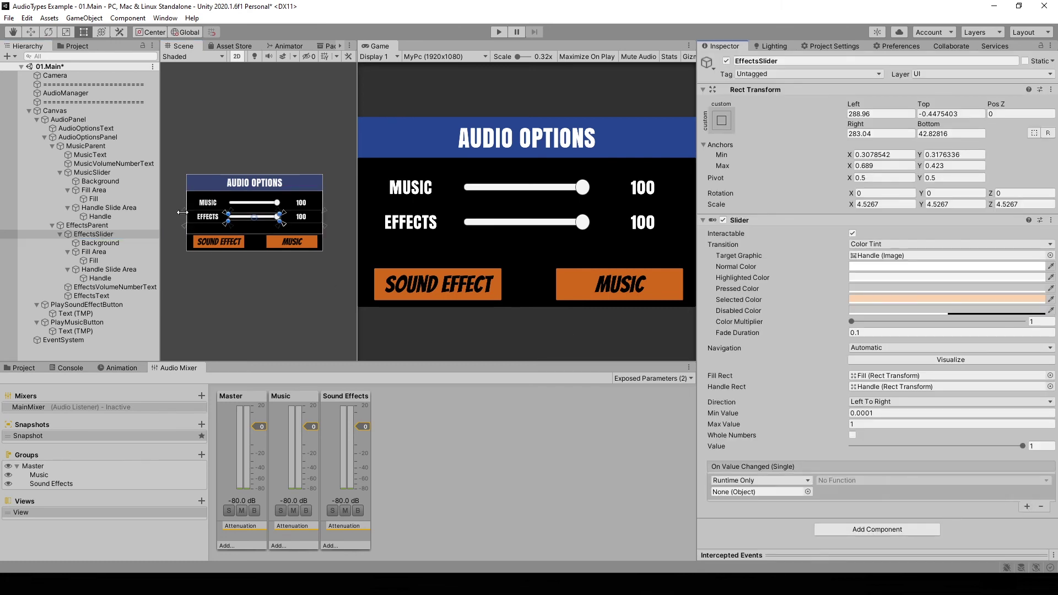
{"action": "left_click_drag", "start_coordinate": [66, 93], "coordinate": [758, 492]}
{"action": "left_click", "coordinate": [882, 480]}
{"action": "mouse_move", "coordinate": [869, 545]}
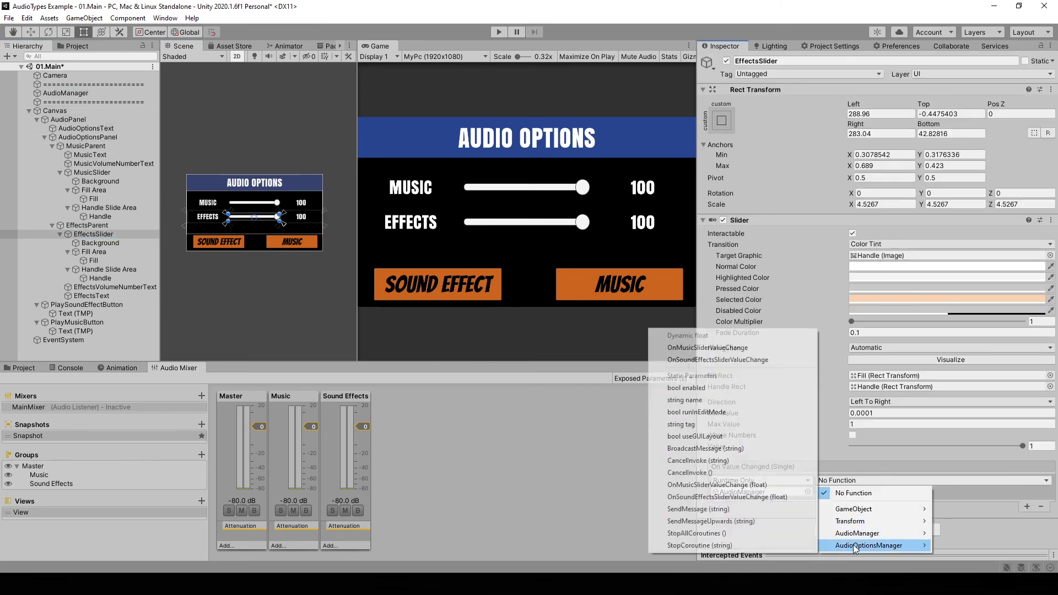
{"action": "left_click", "coordinate": [706, 359]}
Step: Start Play mode, play the music, and lower the Music slider to its minimum to test the Music mixer group
{"action": "left_click", "coordinate": [499, 32]}
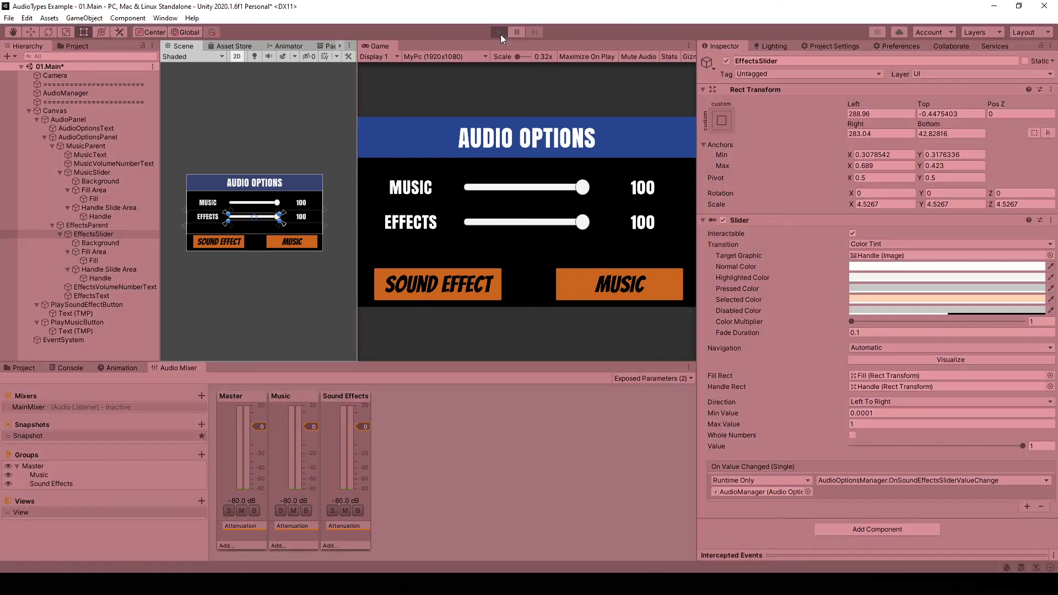
{"action": "left_click", "coordinate": [610, 288]}
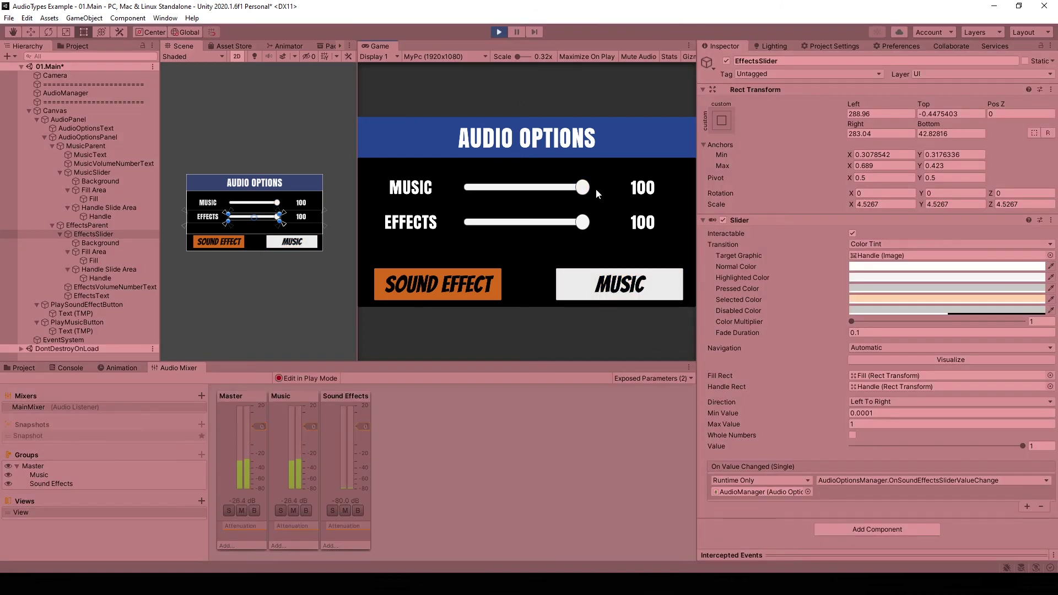
{"action": "left_click_drag", "start_coordinate": [585, 188], "coordinate": [460, 200]}
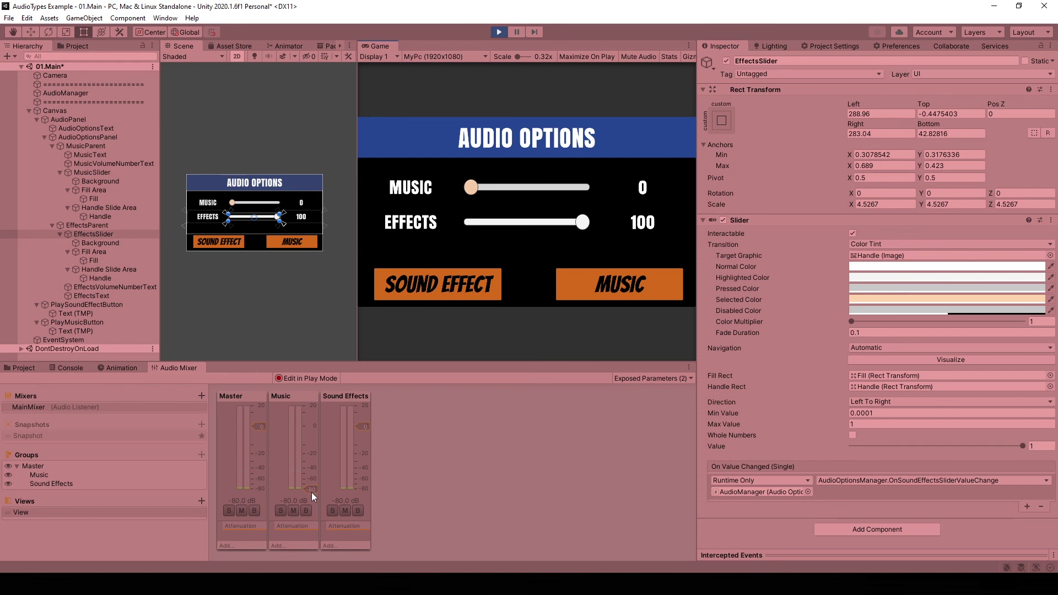
{"action": "left_click_drag", "start_coordinate": [470, 193], "coordinate": [469, 196]}
{"action": "left_click_drag", "start_coordinate": [471, 188], "coordinate": [376, 192]}
Step: Play the sound effect, lower the Effects slider to its minimum, and play the sound effect again to compare its volume
{"action": "left_click", "coordinate": [438, 284]}
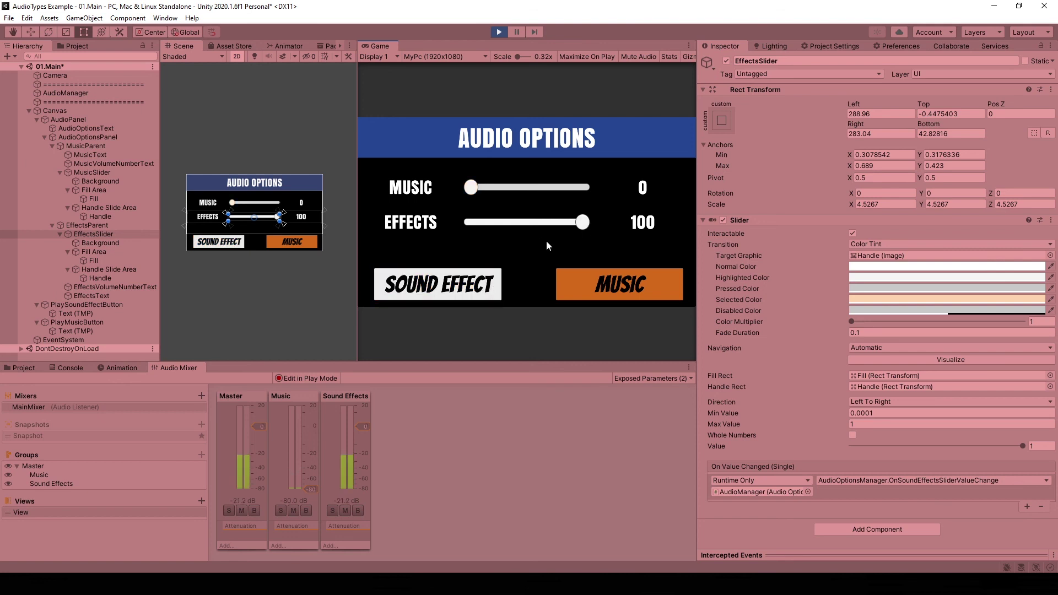
{"action": "left_click_drag", "start_coordinate": [583, 222], "coordinate": [465, 222]}
{"action": "left_click", "coordinate": [462, 283]}
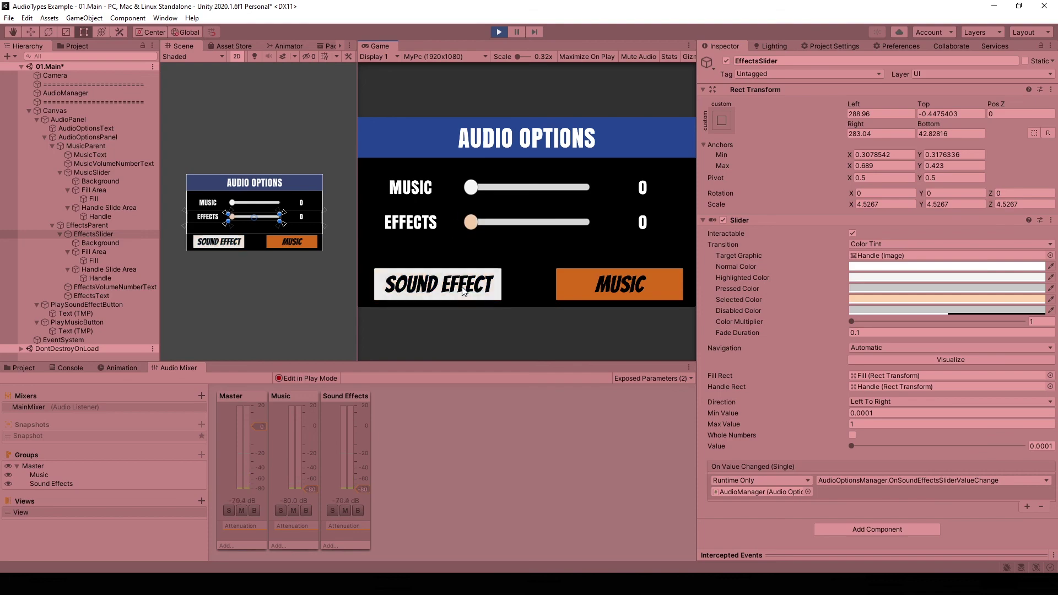